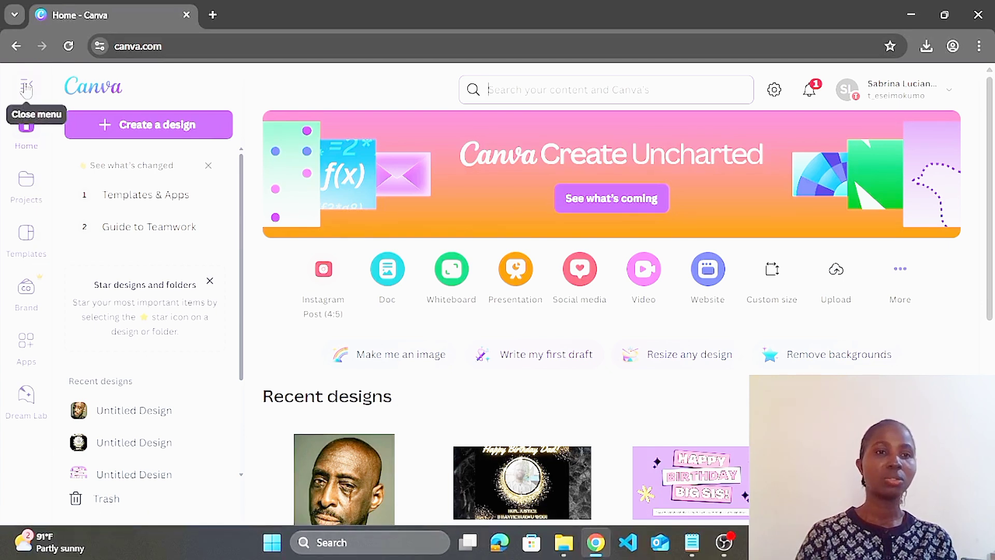
# Step: Look through the full catalogue of design types that can be created, and return to the home page
pyautogui.click(26, 132)
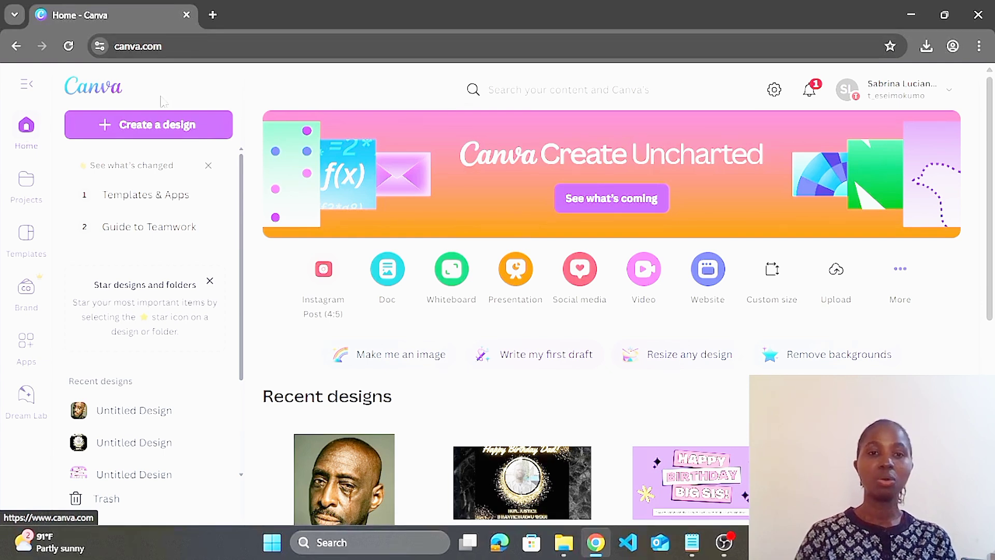
pyautogui.click(333, 277)
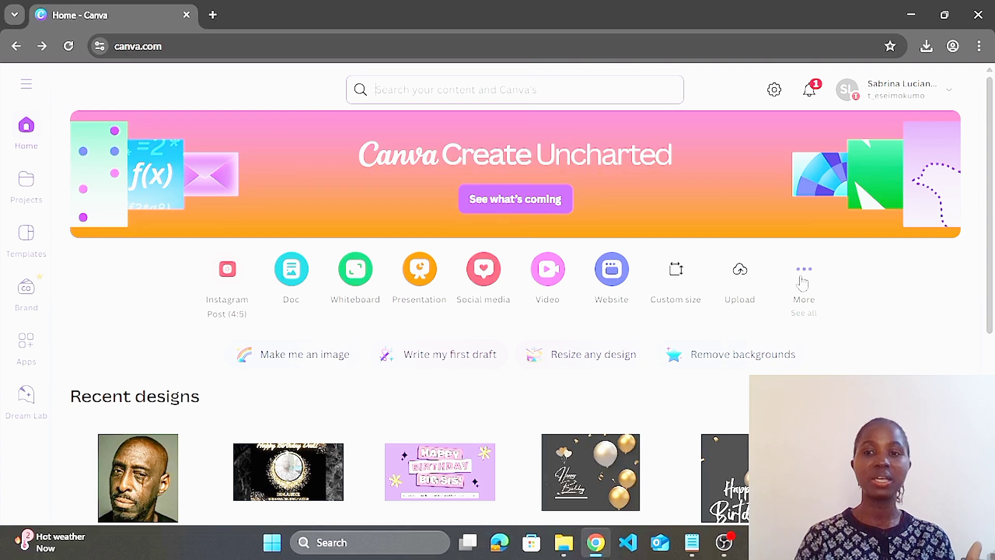
pyautogui.click(807, 305)
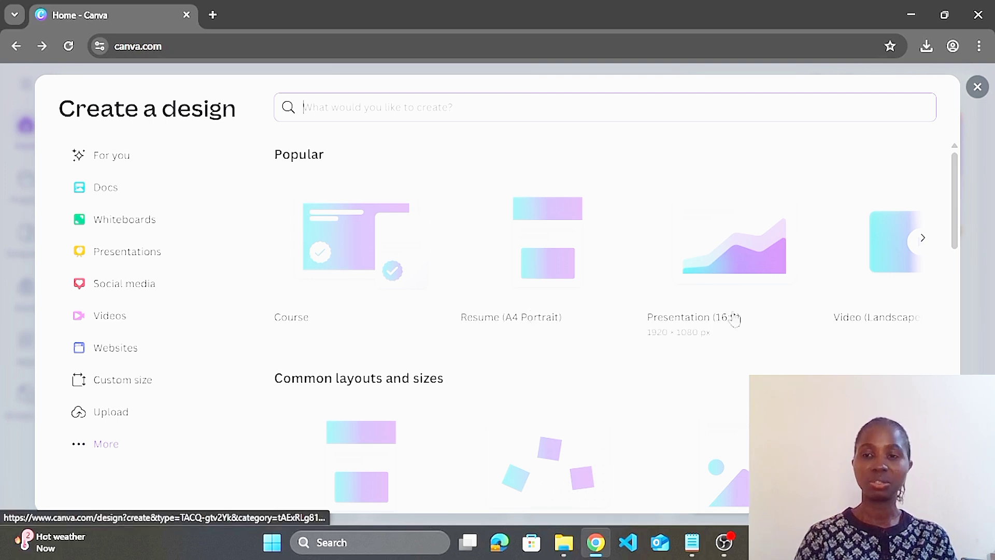
pyautogui.moveTo(954, 230); pyautogui.dragTo(946, 171)
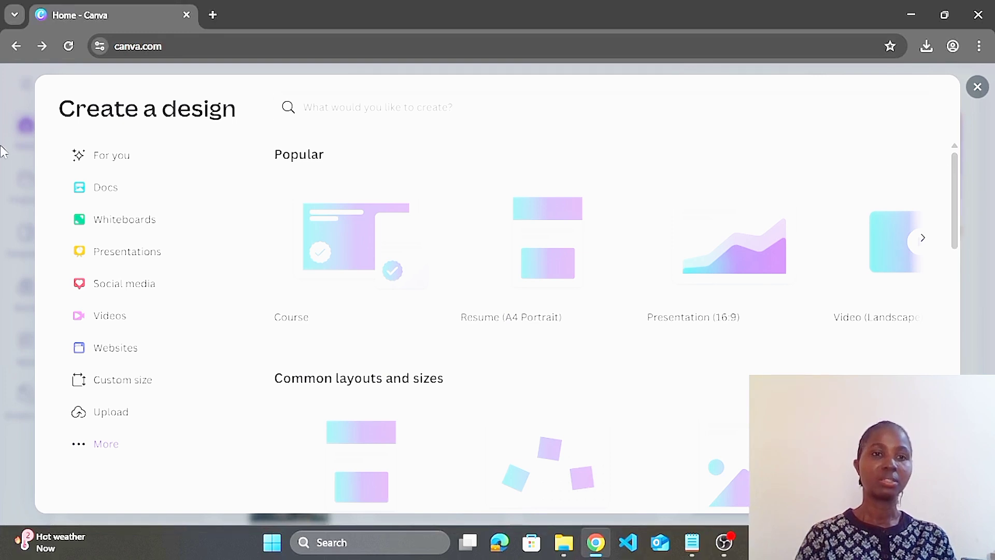
pyautogui.click(21, 111)
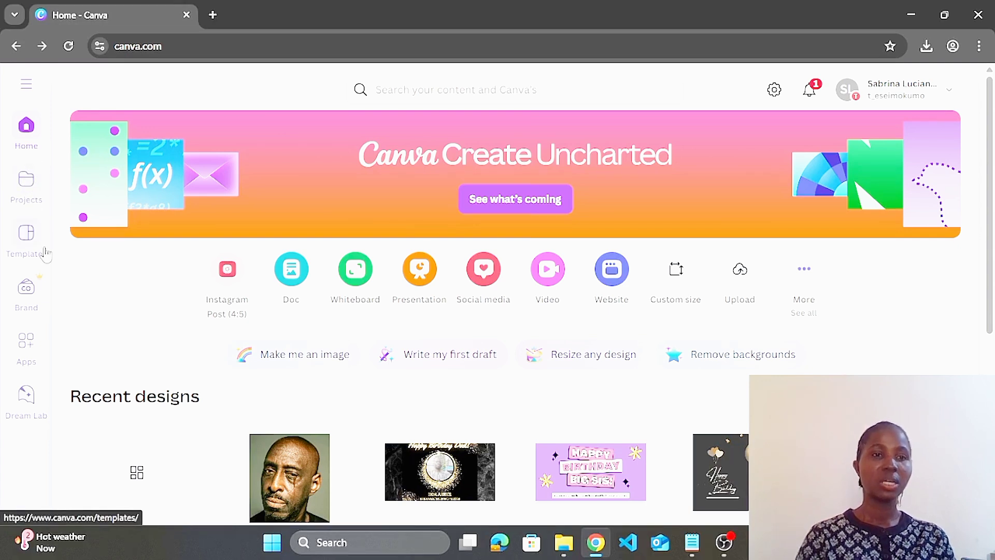
# Step: Browse the general templates page, including its categories and the Start exploring samples
pyautogui.click(30, 240)
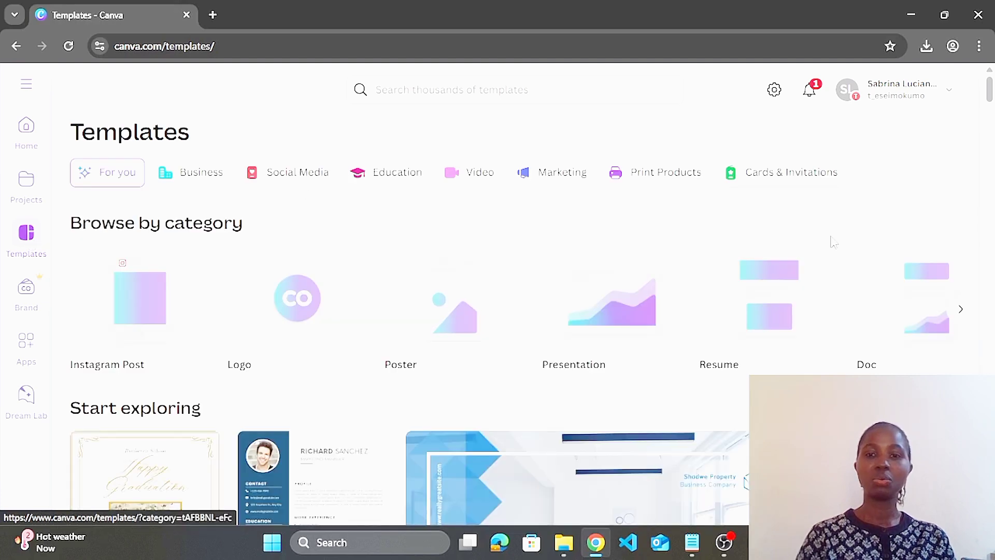
pyautogui.moveTo(988, 102); pyautogui.dragTo(990, 125)
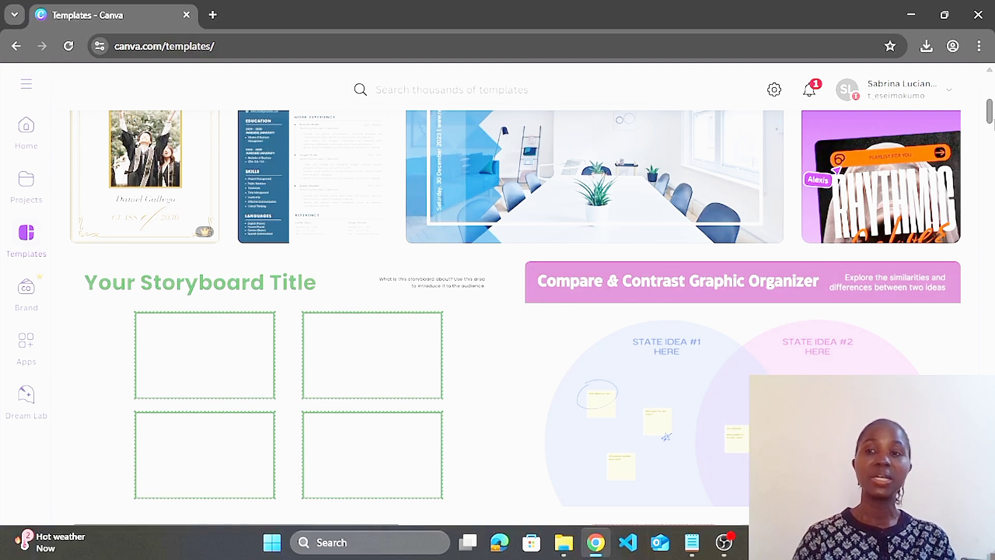
pyautogui.moveTo(990, 118); pyautogui.dragTo(990, 86)
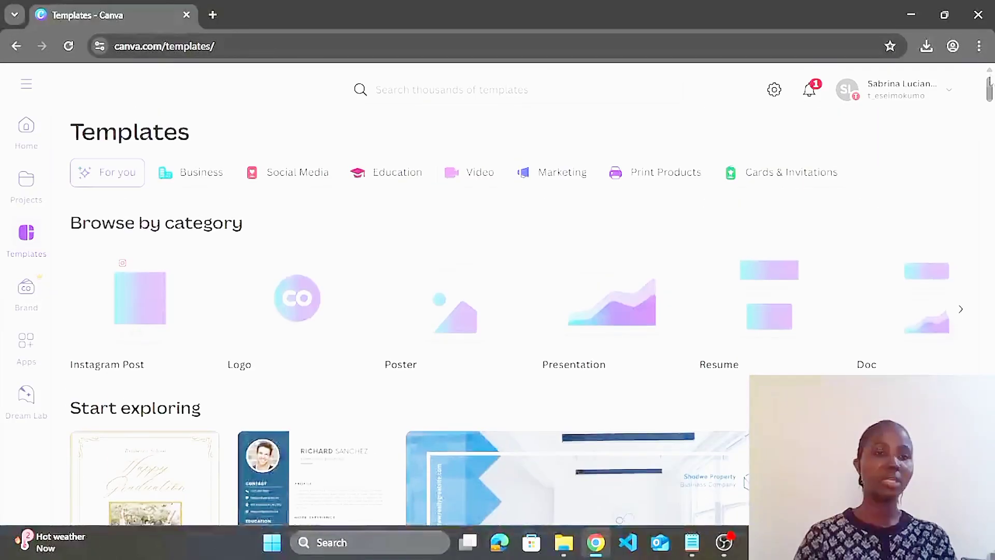
# Step: Browse the available apps from AI-powered to Share and publish, and return to the home page
pyautogui.click(27, 342)
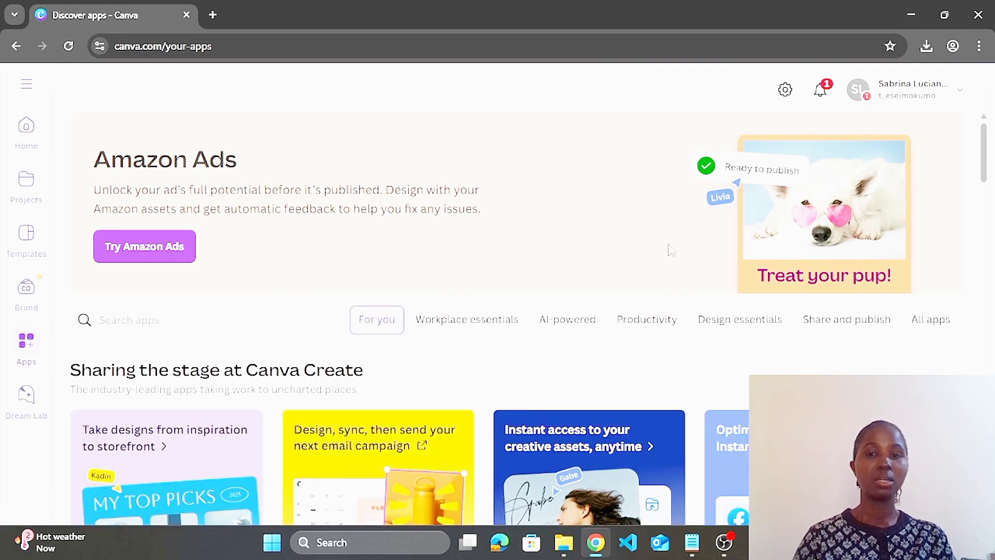
pyautogui.moveTo(987, 177); pyautogui.dragTo(993, 413)
pyautogui.scroll(-6, 556, 326)
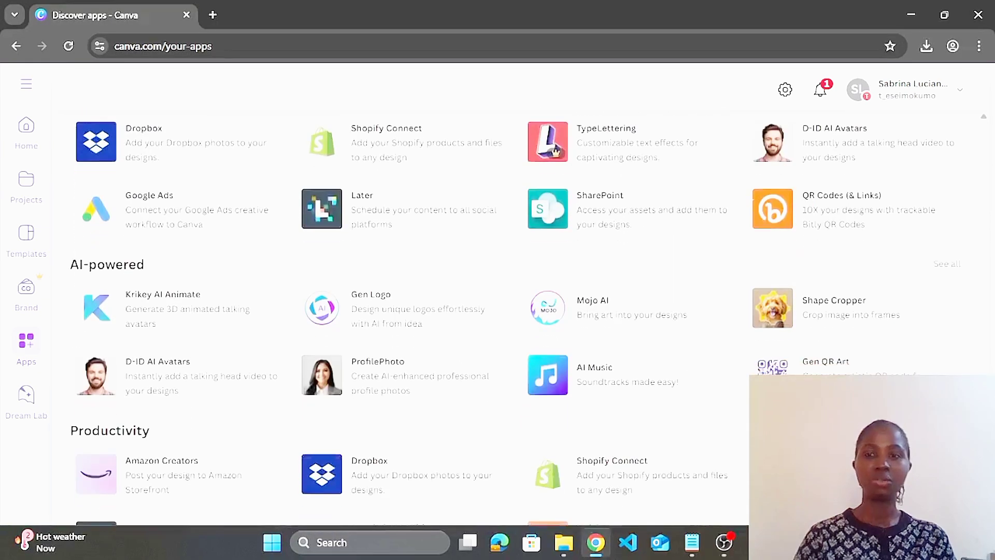
pyautogui.scroll(-5, 554, 280)
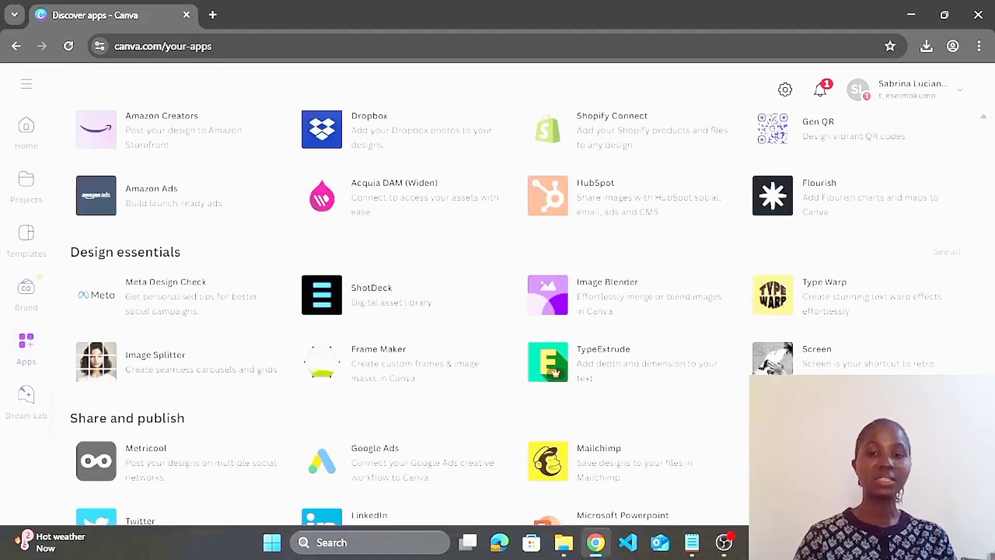
pyautogui.scroll(20, 555, 280)
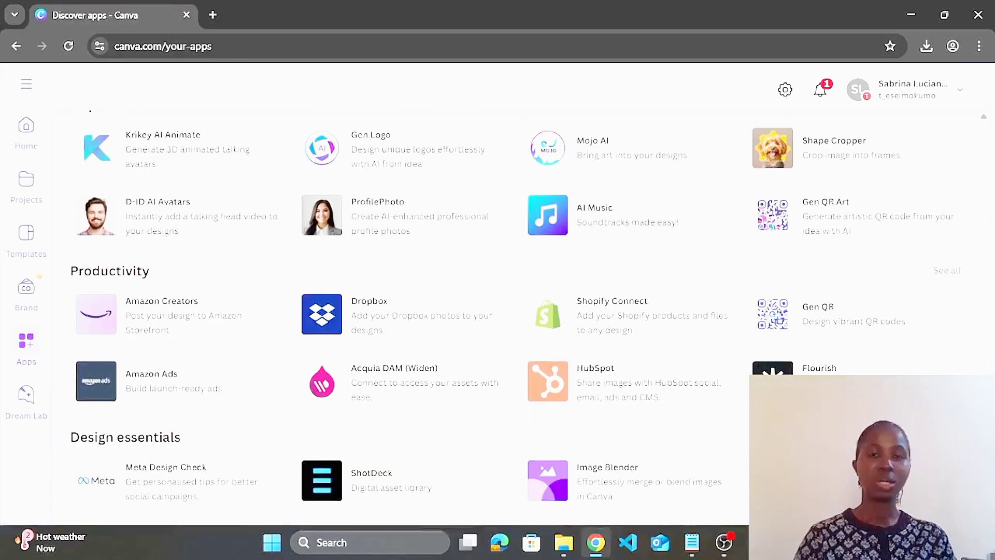
pyautogui.moveTo(994, 338); pyautogui.dragTo(994, 134)
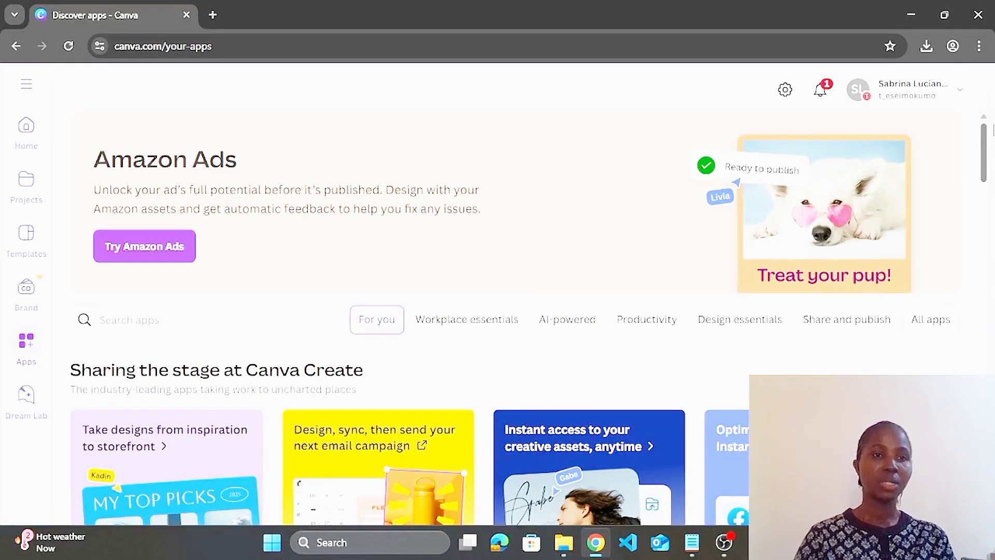
pyautogui.click(26, 127)
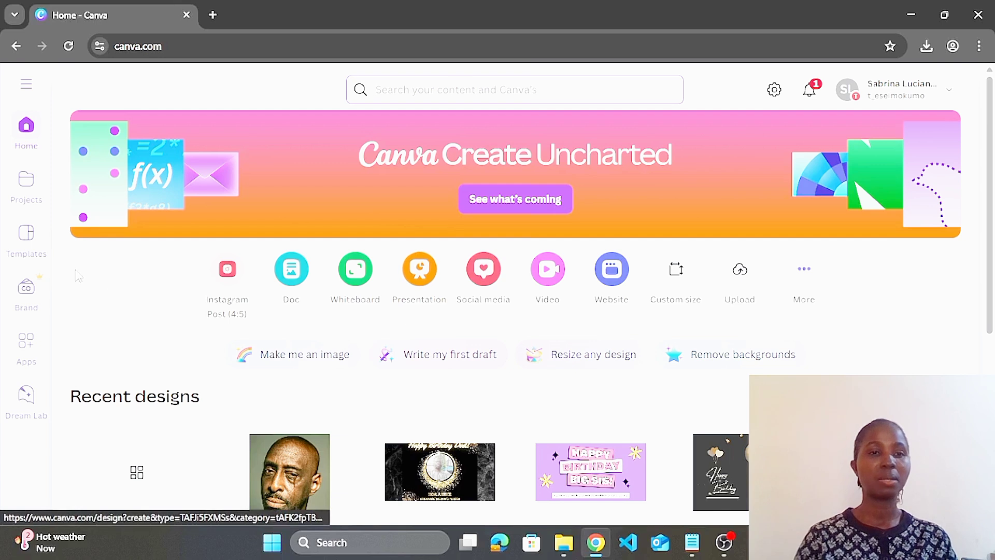
# Step: Find the YouTube Thumbnail category among the templates and open its collection
pyautogui.click(28, 238)
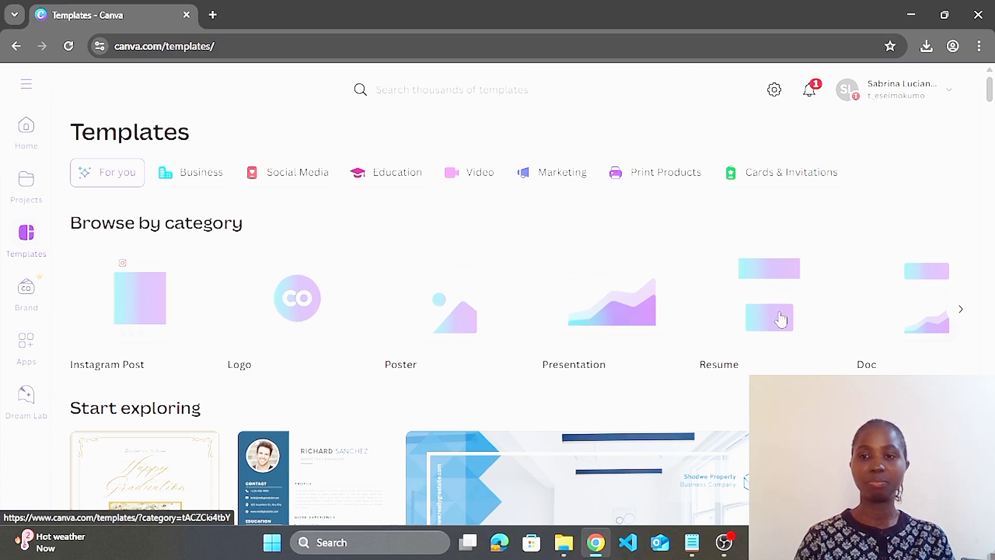
pyautogui.click(960, 310)
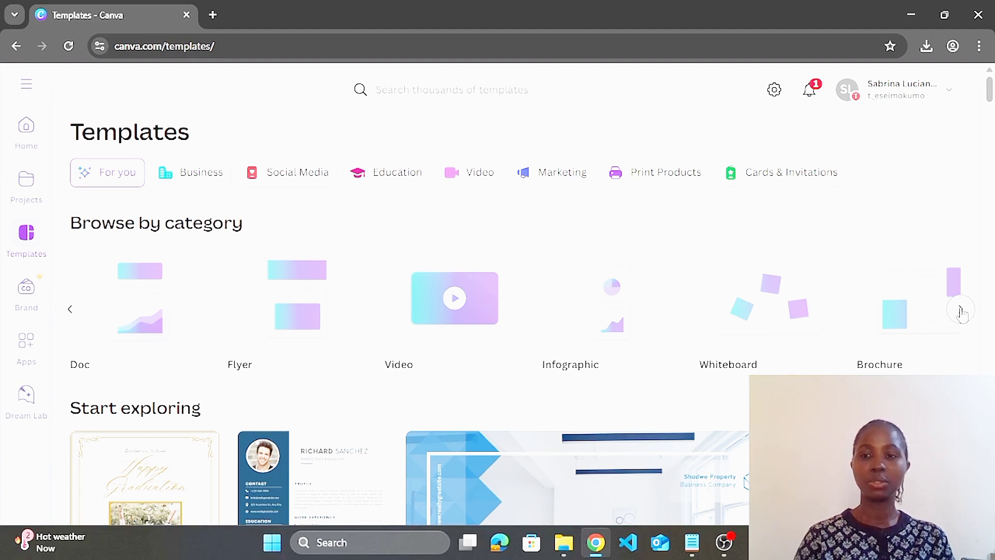
pyautogui.click(960, 311)
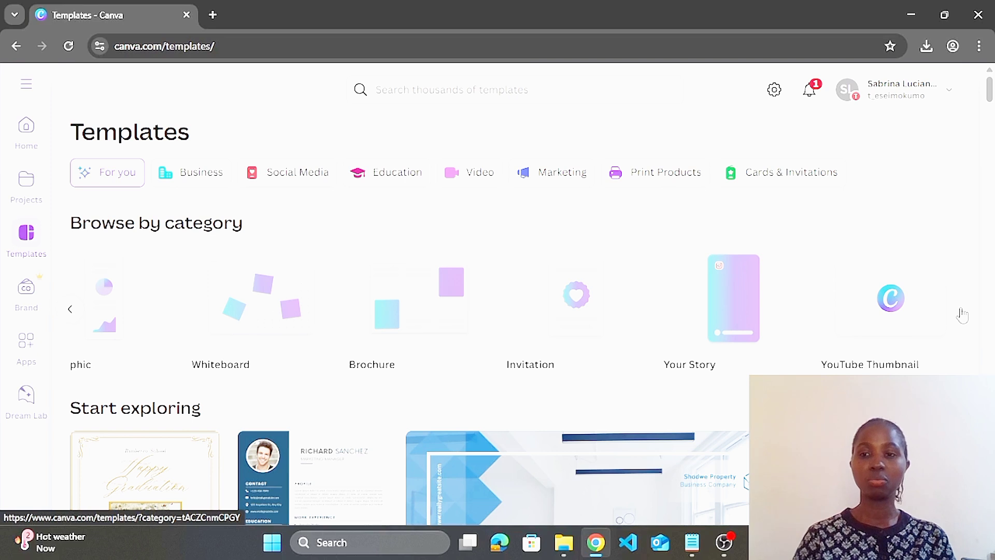
pyautogui.click(961, 315)
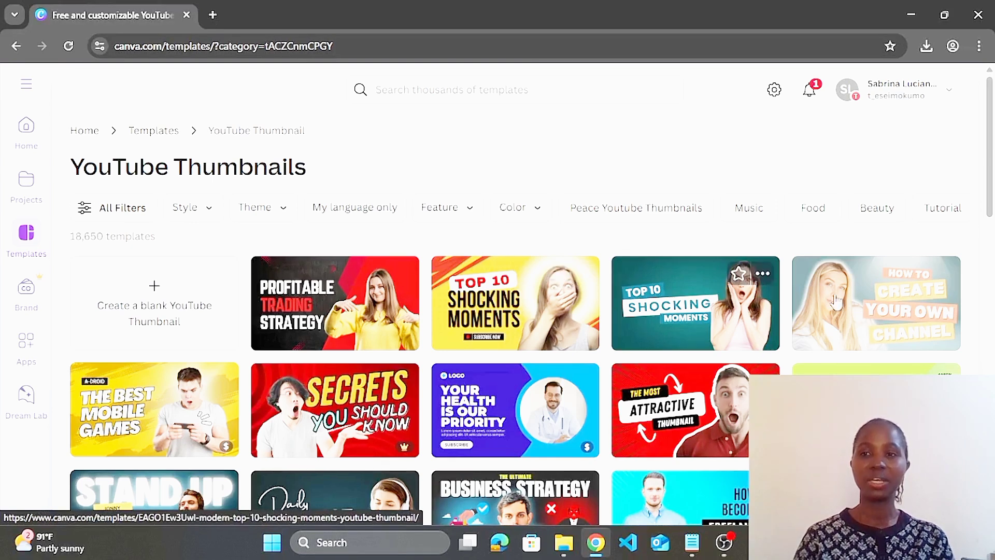
# Step: Browse the YouTube thumbnail templates and open Red Bold Finance YouTube Thumbnail for customization
pyautogui.scroll(-3, 487, 293)
pyautogui.moveTo(994, 256); pyautogui.dragTo(985, 407)
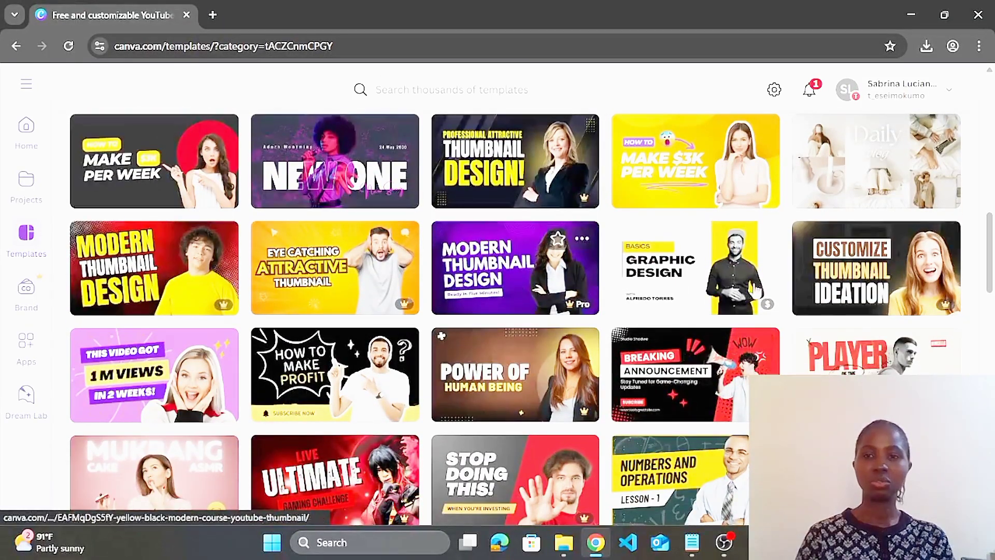
pyautogui.scroll(-1, 988, 295)
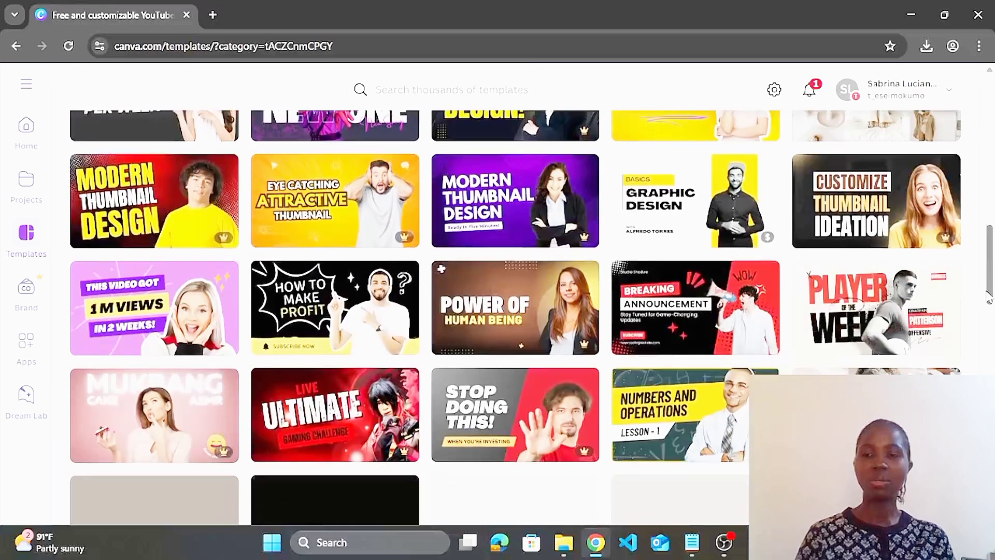
pyautogui.moveTo(988, 296); pyautogui.dragTo(984, 115)
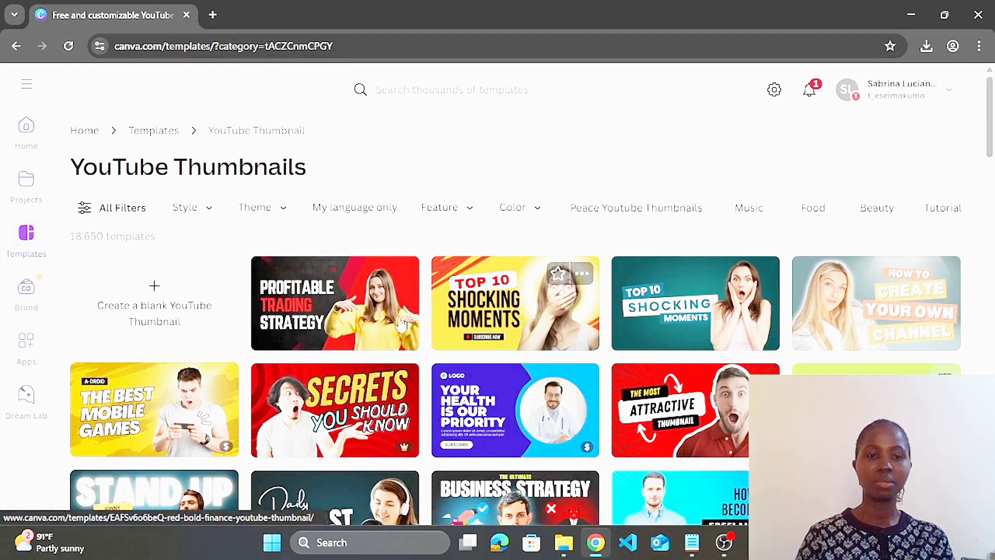
pyautogui.click(328, 302)
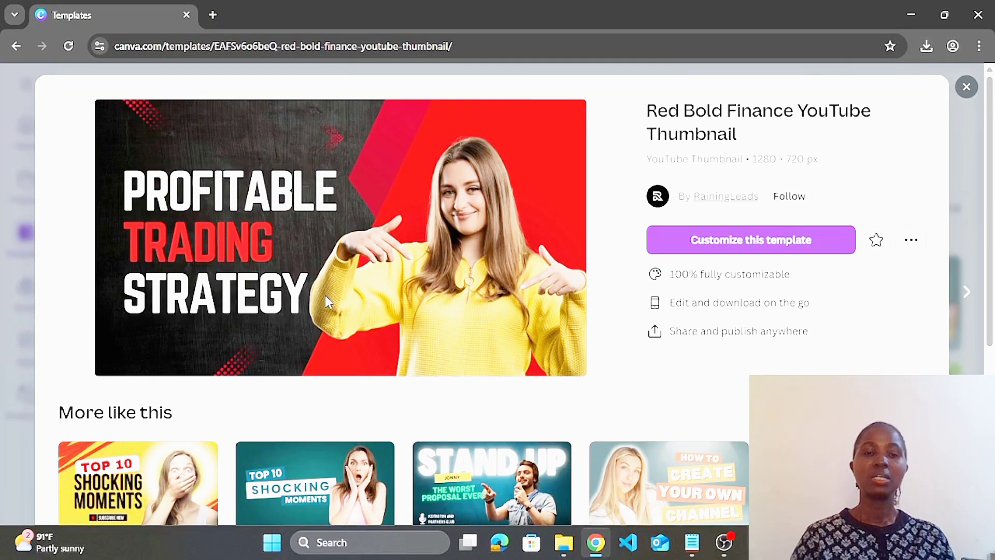
pyautogui.click(739, 243)
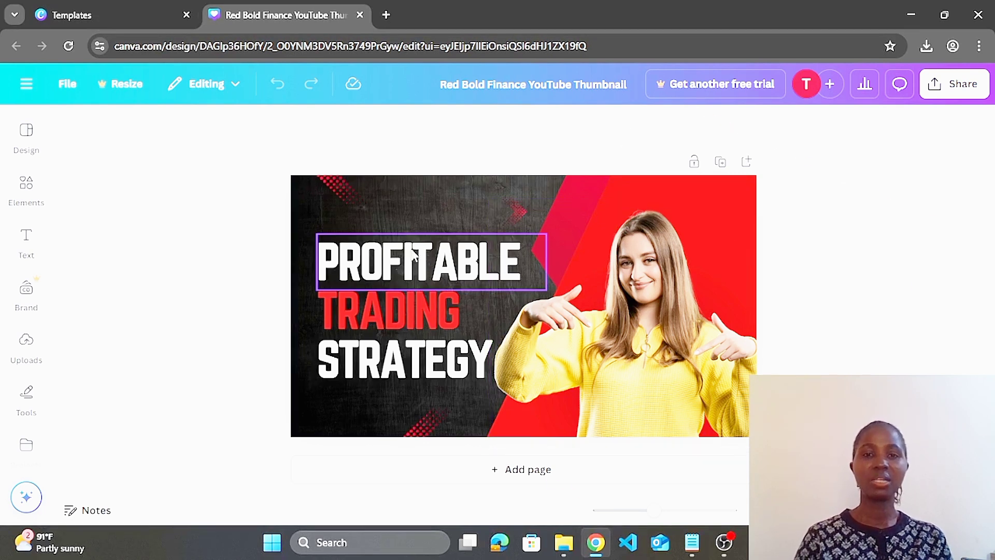
# Step: Examine which thumbnail elements can be edited: the background, the woman's photo and each of the three headline words
pyautogui.click(410, 203)
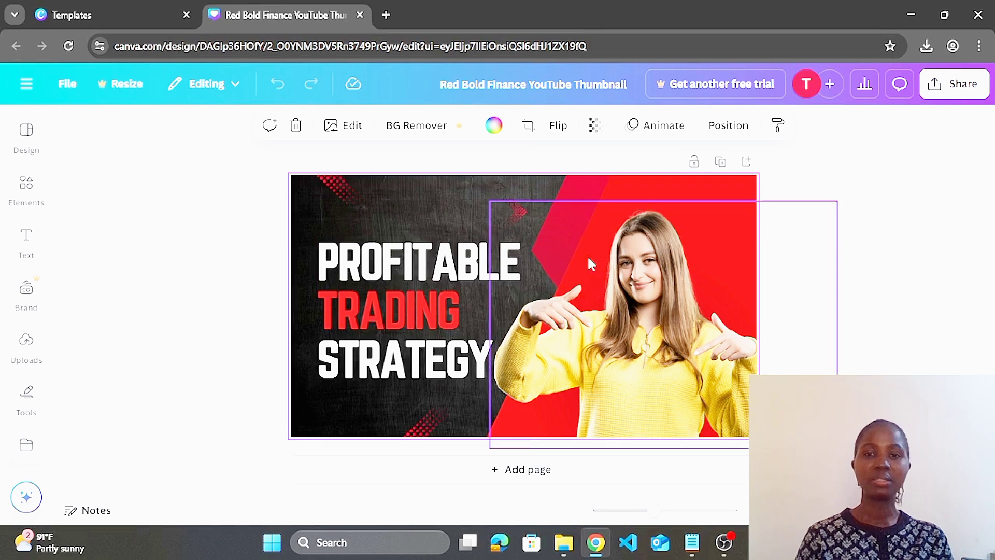
pyautogui.click(659, 305)
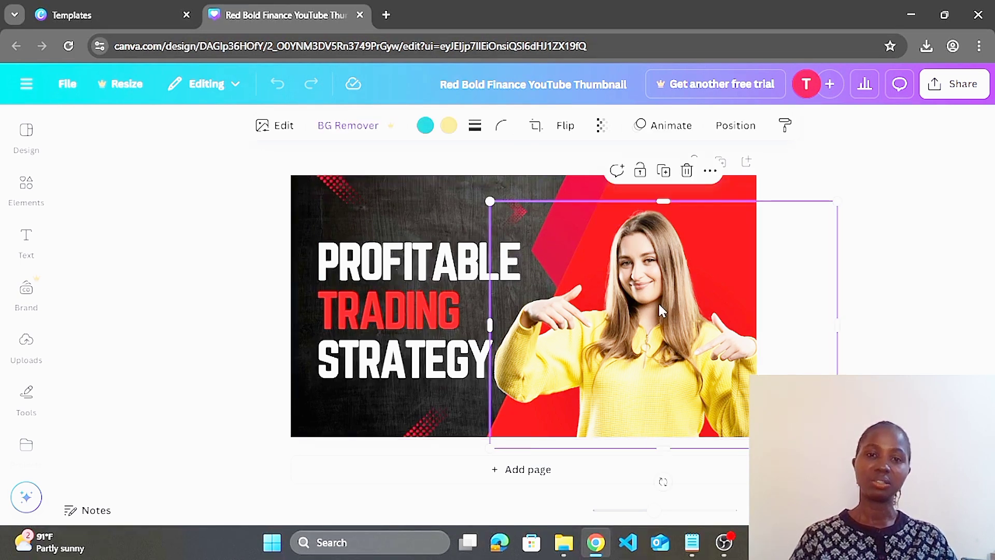
pyautogui.click(444, 267)
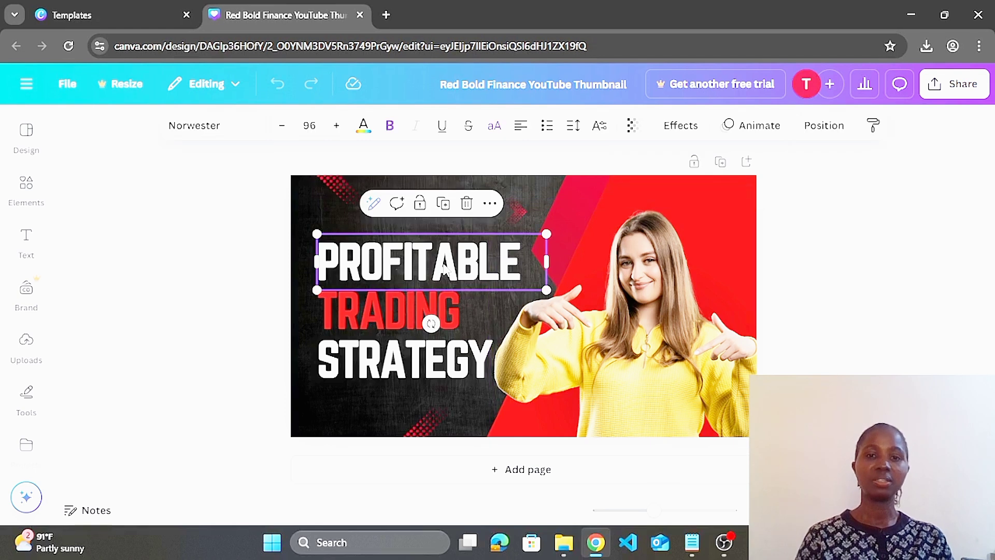
pyautogui.click(399, 316)
pyautogui.click(395, 370)
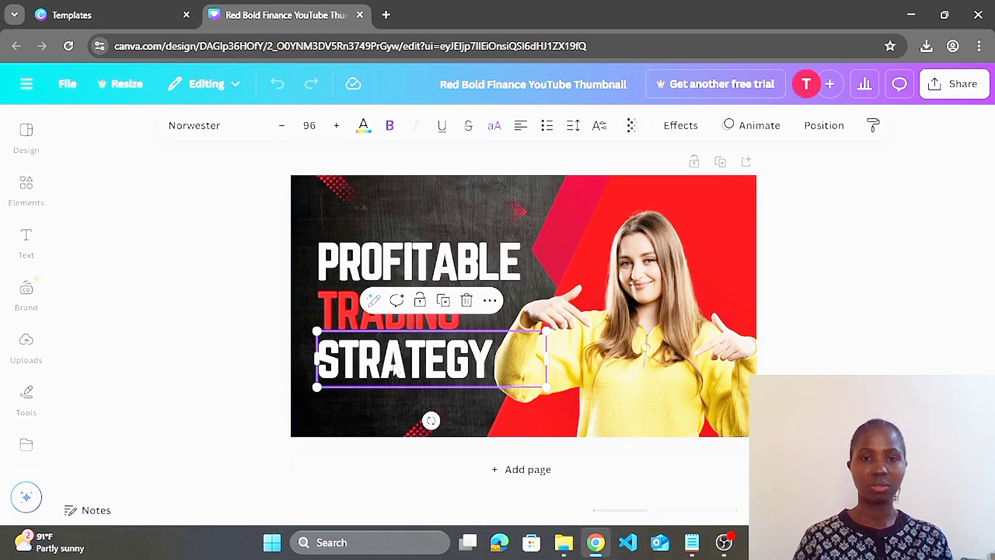
pyautogui.click(398, 265)
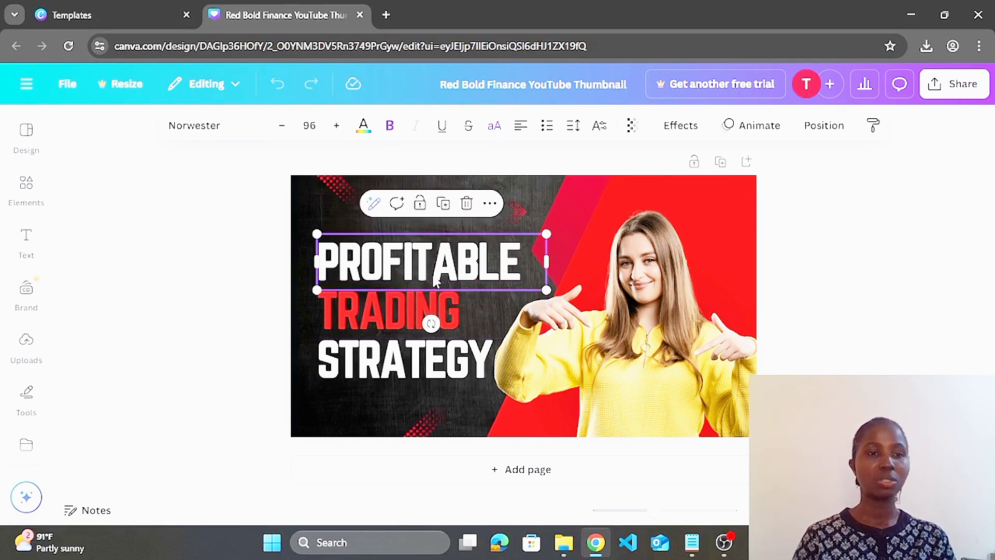
# Step: Generate text with Magic Write from the prompt "Use Canva Like a Pro!", copy the generated text and close the generator
pyautogui.click(26, 237)
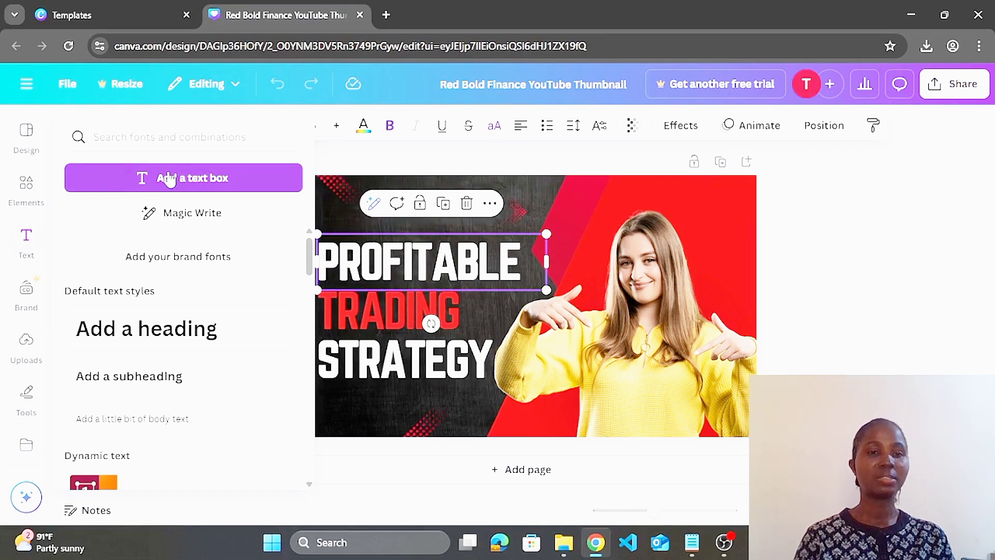
pyautogui.click(178, 212)
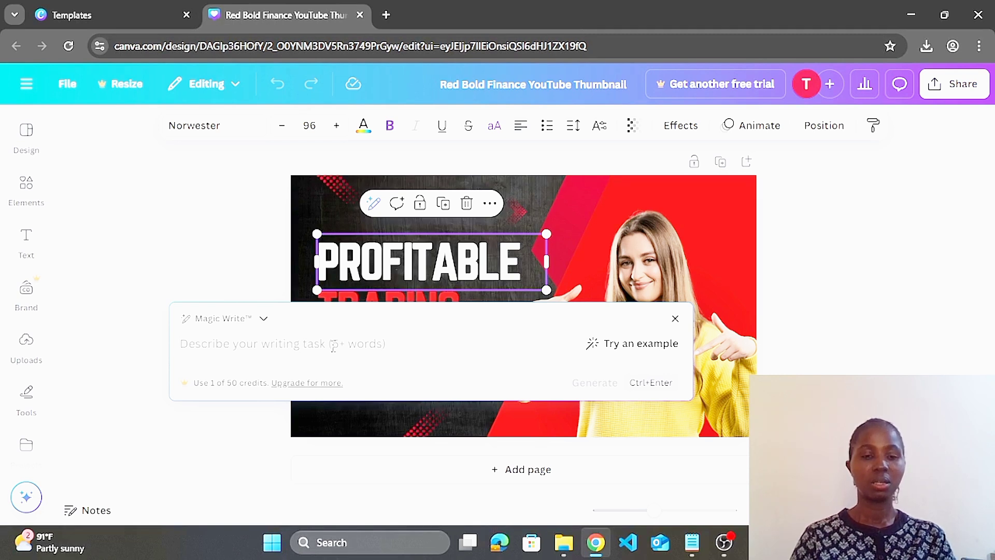
pyautogui.write('Use Canva Like')
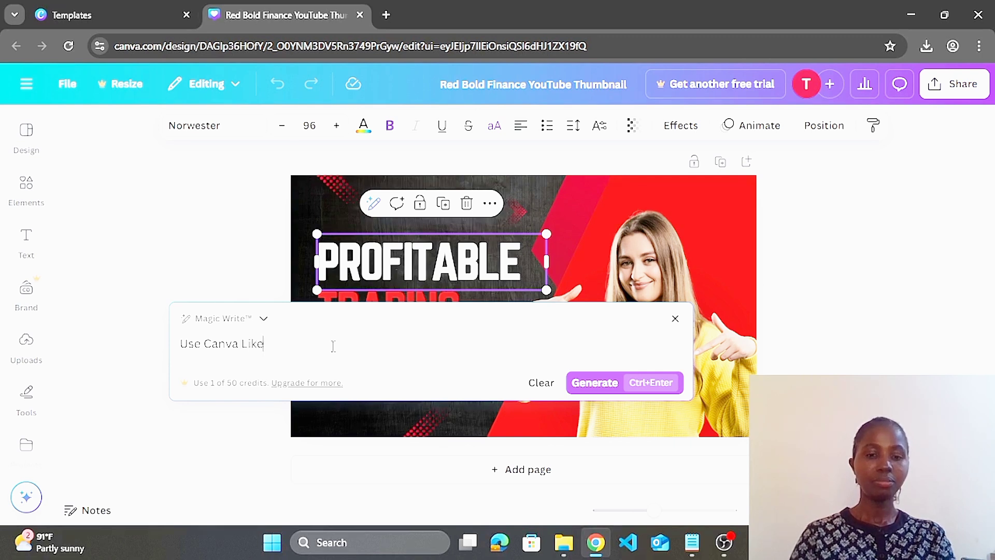
pyautogui.write(' a Pro!')
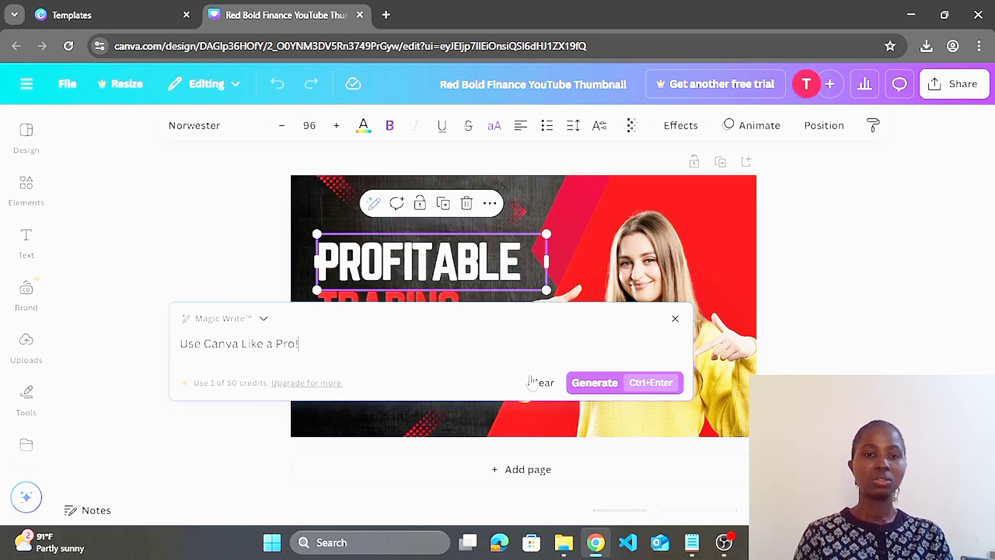
pyautogui.click(587, 390)
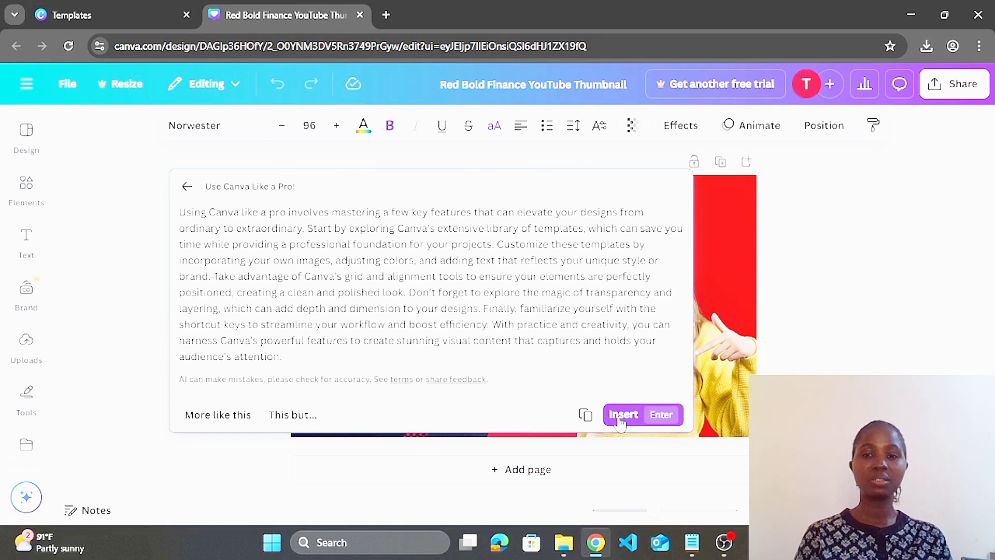
pyautogui.click(586, 414)
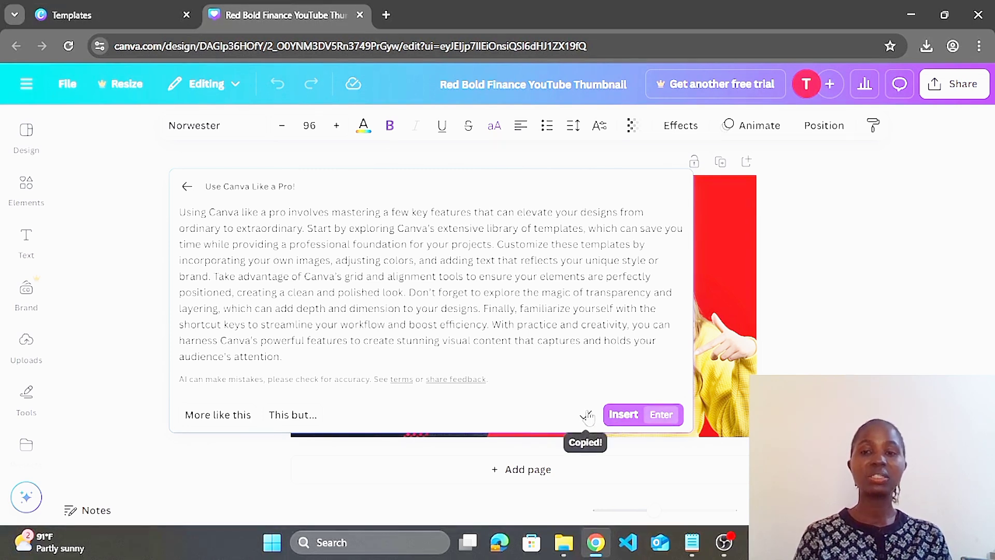
pyautogui.click(850, 298)
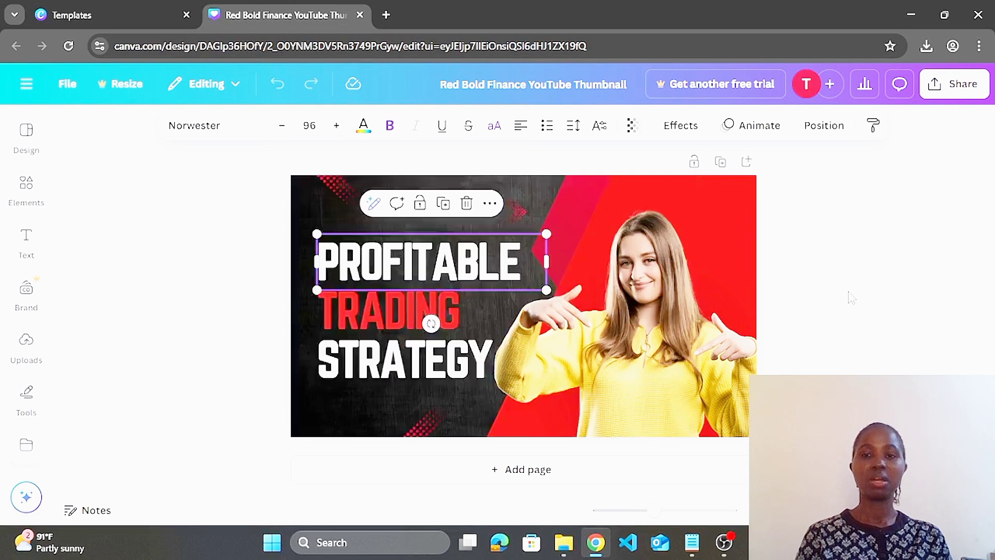
# Step: Add a text box above the headline reading "USE CANVA LIKE A PRO"
pyautogui.click(850, 298)
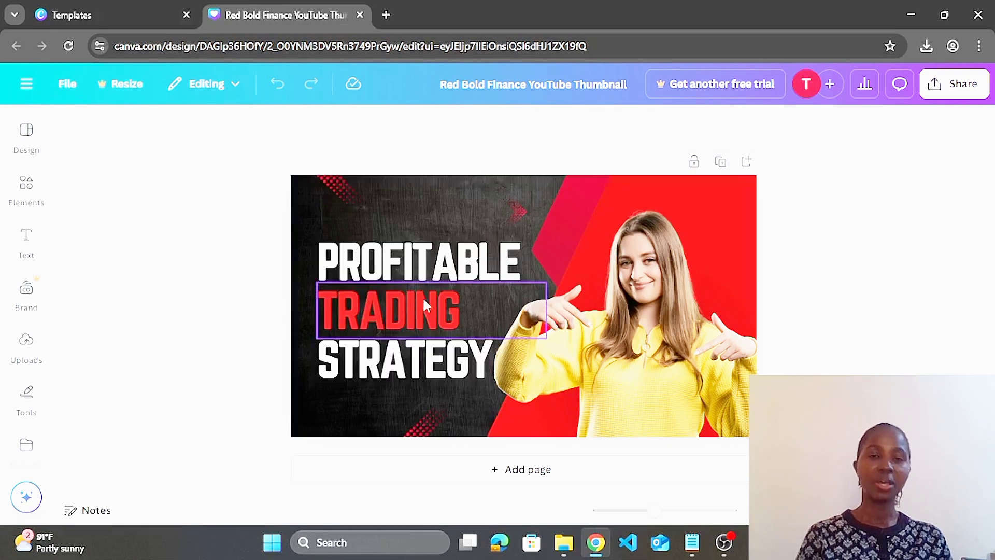
pyautogui.click(21, 247)
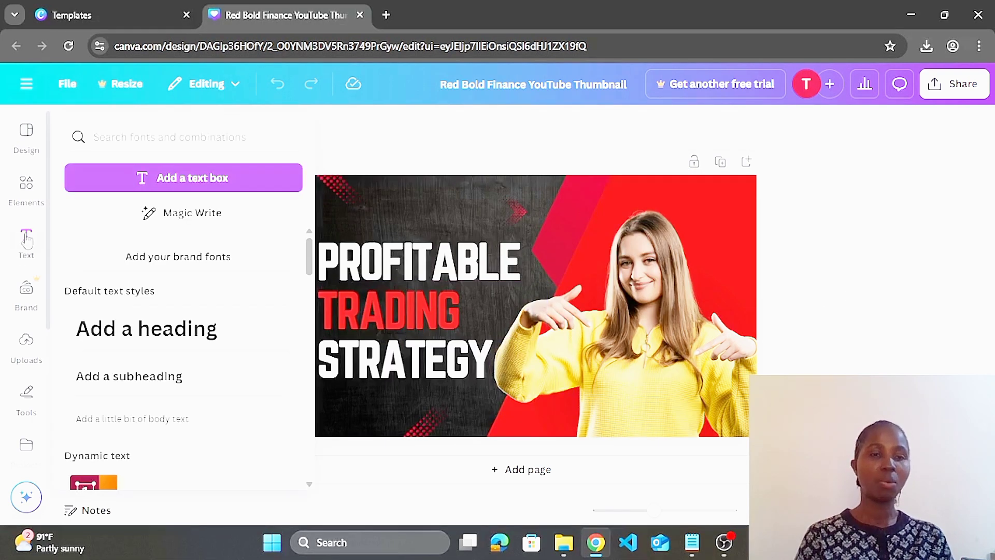
pyautogui.click(185, 179)
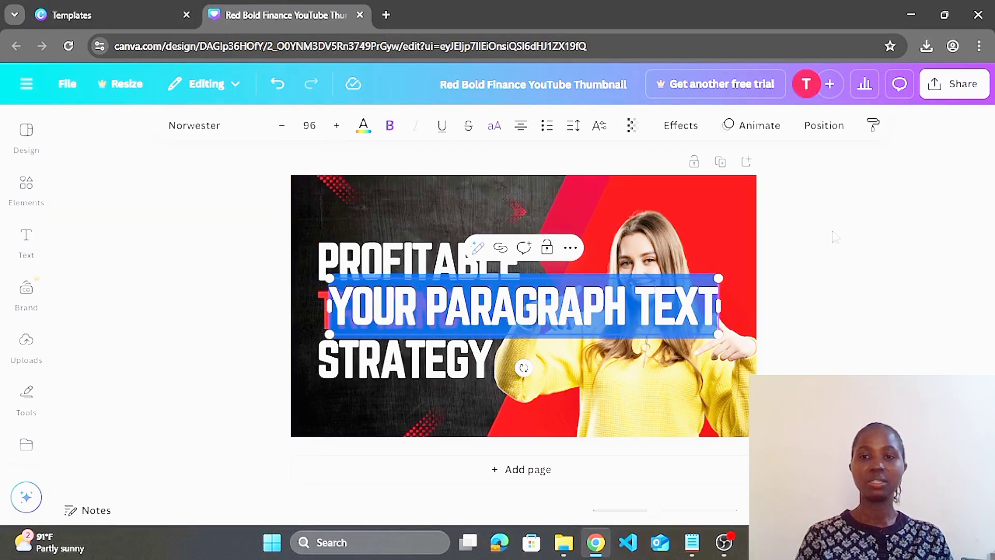
pyautogui.click(868, 236)
pyautogui.moveTo(483, 289); pyautogui.dragTo(456, 213)
pyautogui.doubleClick(457, 210)
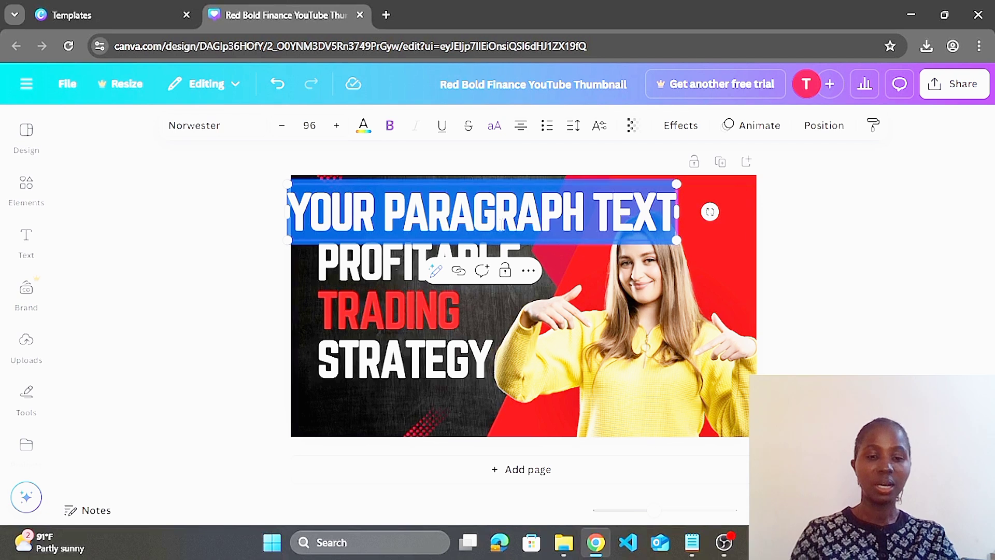
pyautogui.write('US')
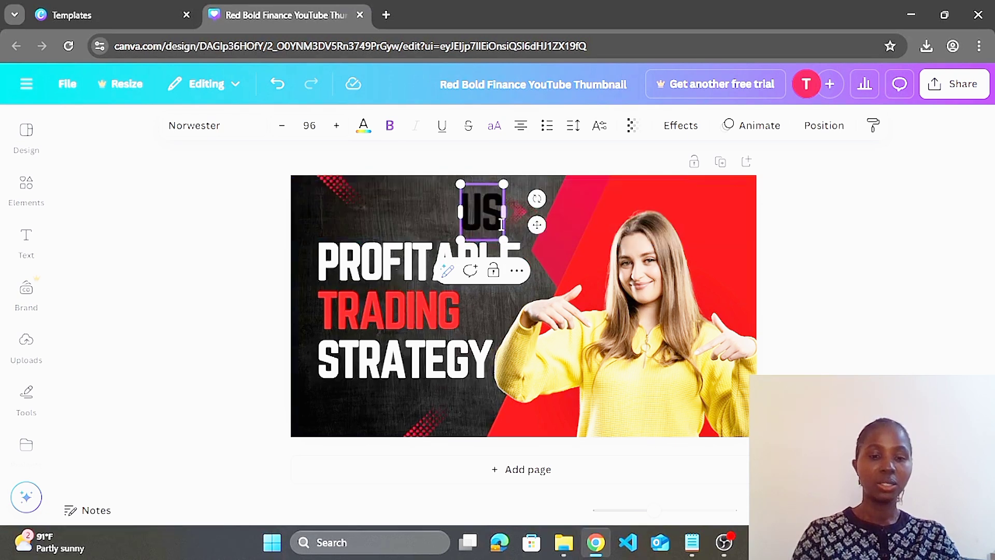
pyautogui.write('E CAN')
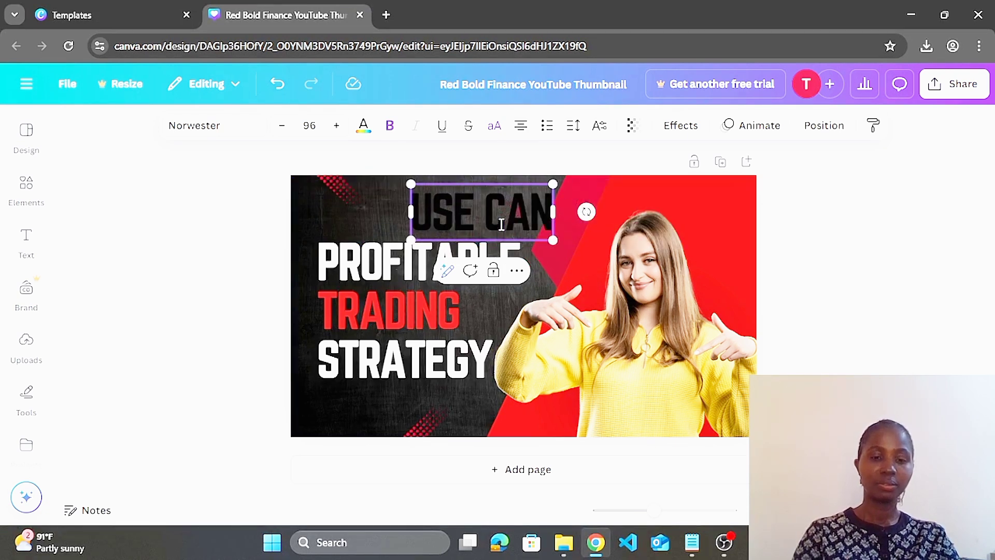
pyautogui.write('VA LIKE A')
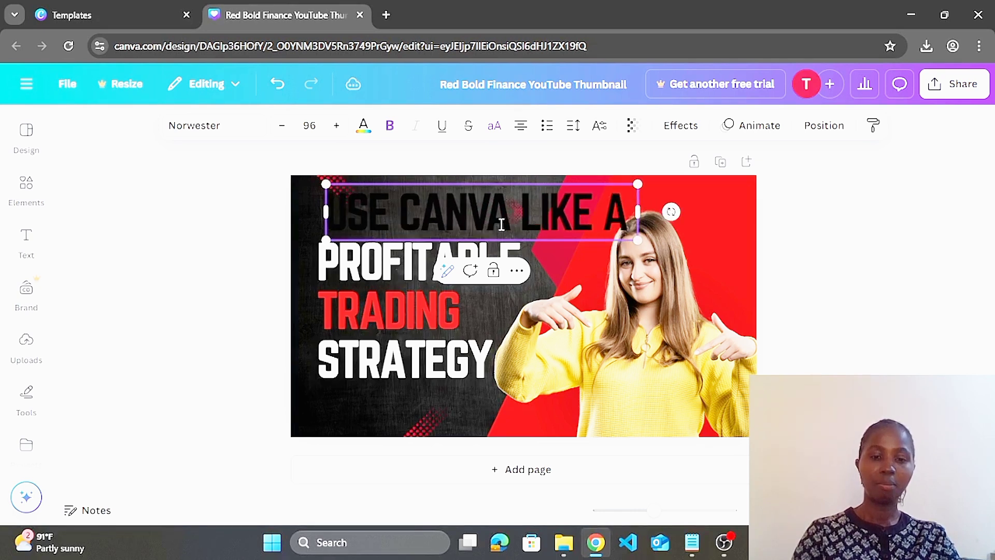
pyautogui.write(' PRO')
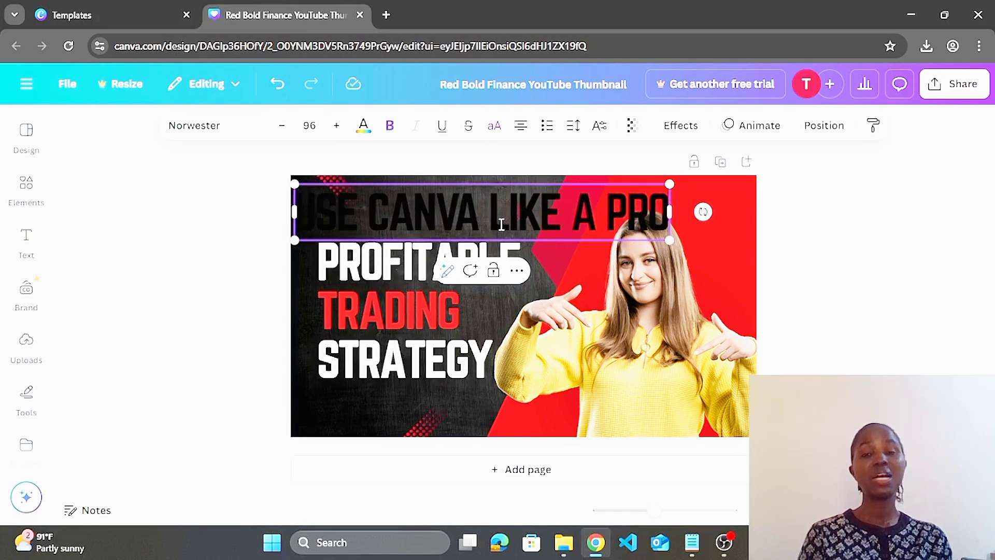
# Step: Delete the added "USE CANVA LIKE A PRO" text box above the headline
pyautogui.click(396, 267)
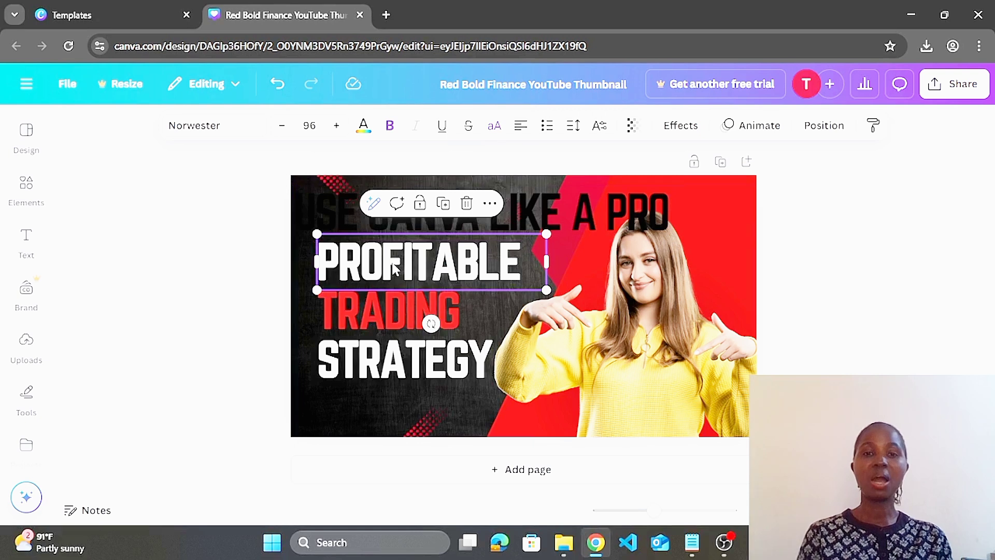
pyautogui.click(390, 304)
pyautogui.click(534, 214)
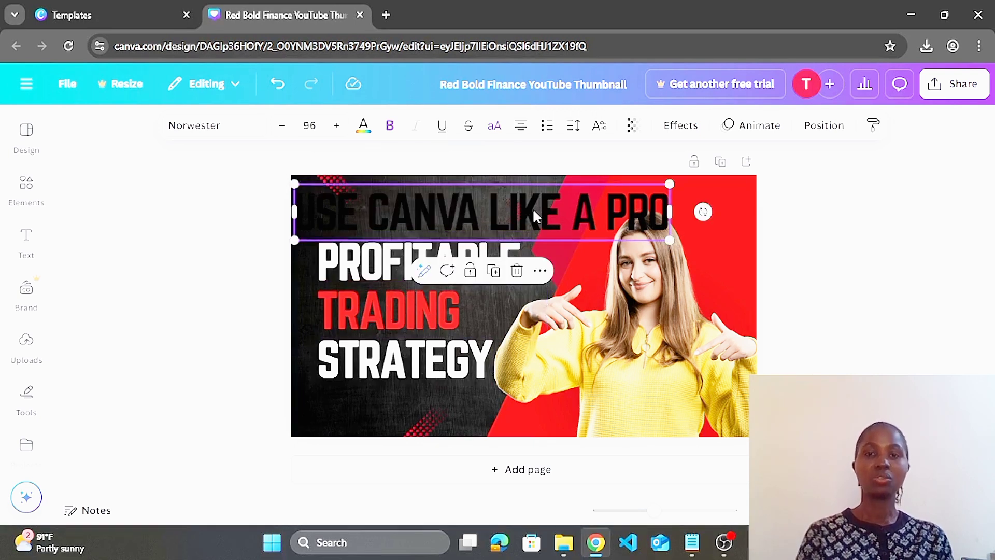
pyautogui.press('Delete')
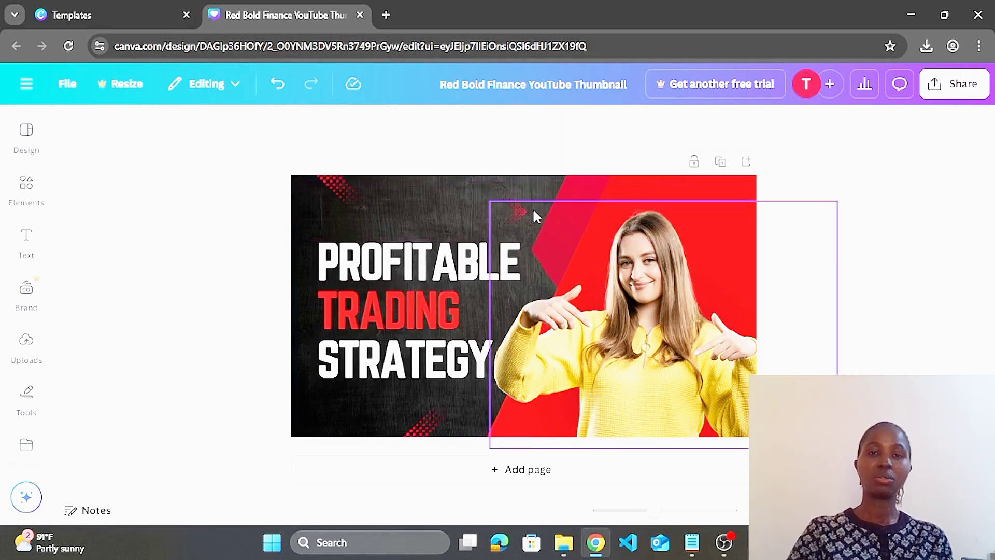
# Step: Replace the three headline words, from the first line to the third, with "USE CANVA", "LIKE" and "A PRO"
pyautogui.click(411, 277)
pyautogui.doubleClick(410, 277)
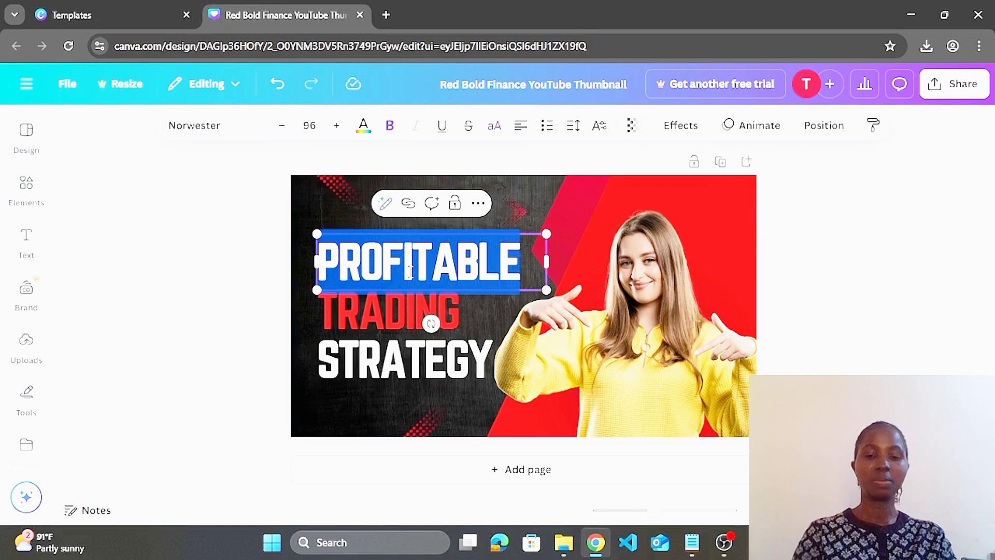
pyautogui.write('USE CA')
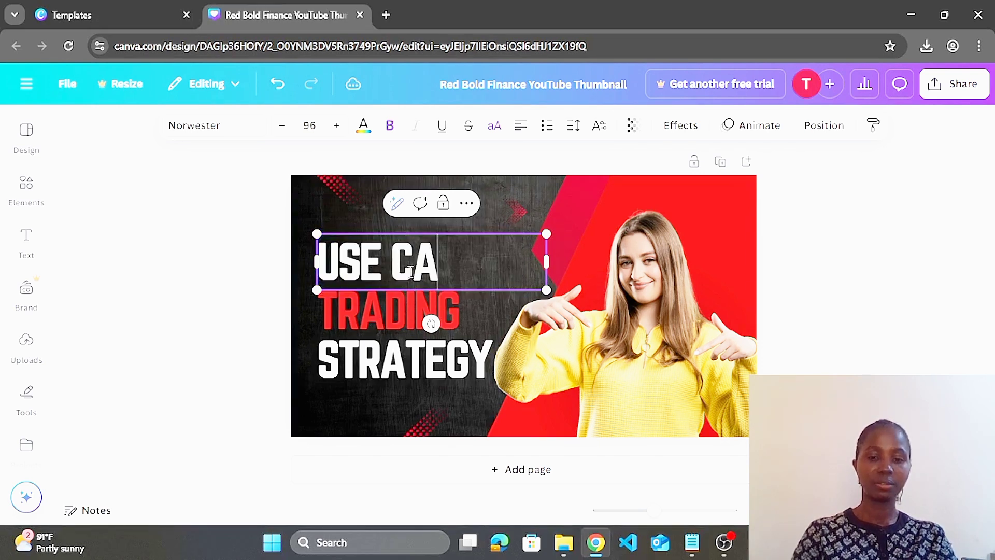
pyautogui.write('NVA')
pyautogui.click(371, 312)
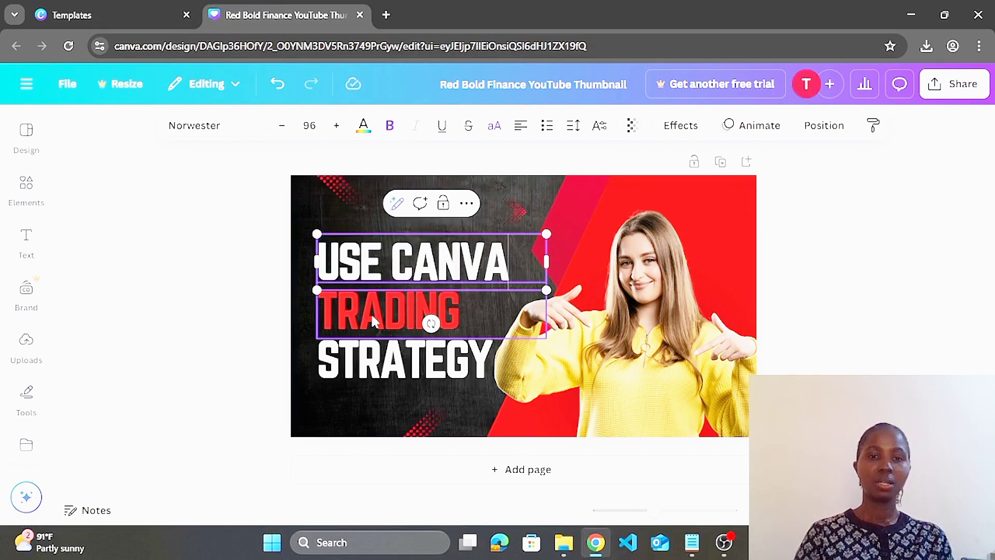
pyautogui.doubleClick(371, 313)
pyautogui.write('LIKE')
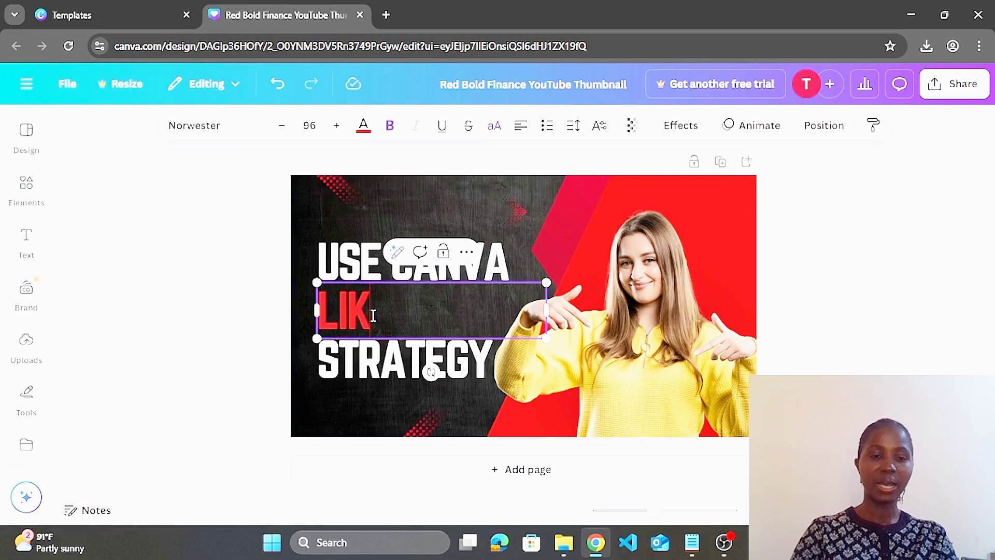
pyautogui.click(355, 352)
pyautogui.doubleClick(354, 351)
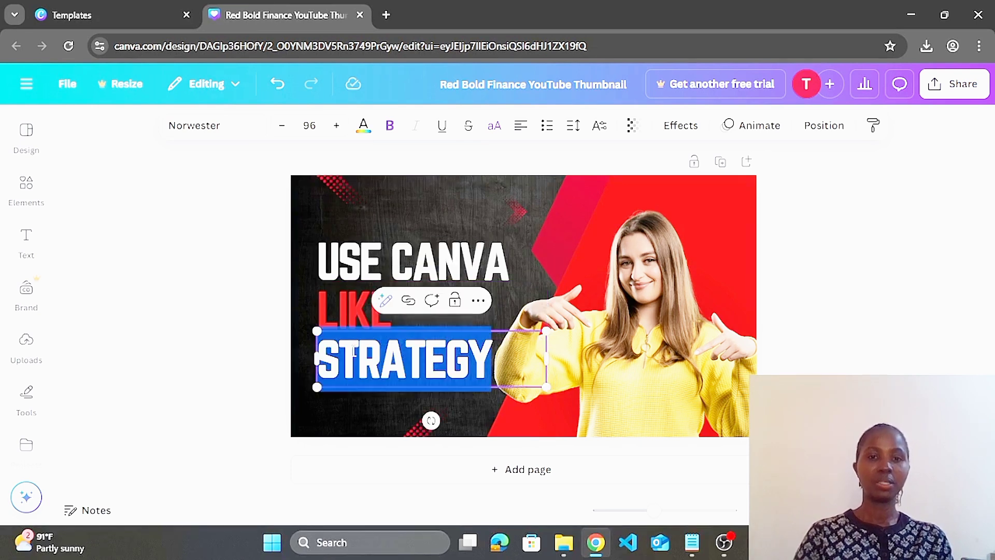
pyautogui.write('A PRO')
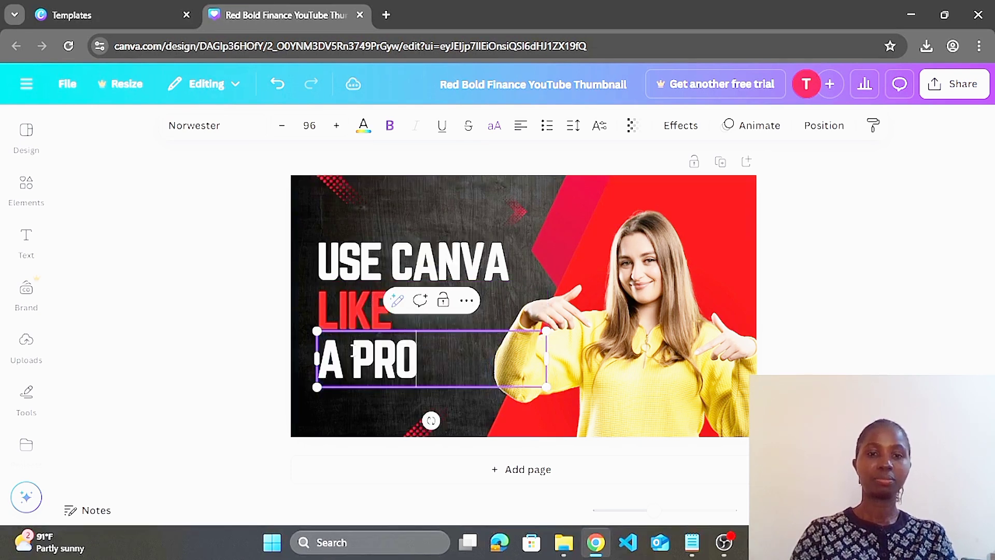
# Step: Delete the photo of the woman in the yellow sweater from the thumbnail
pyautogui.click(652, 295)
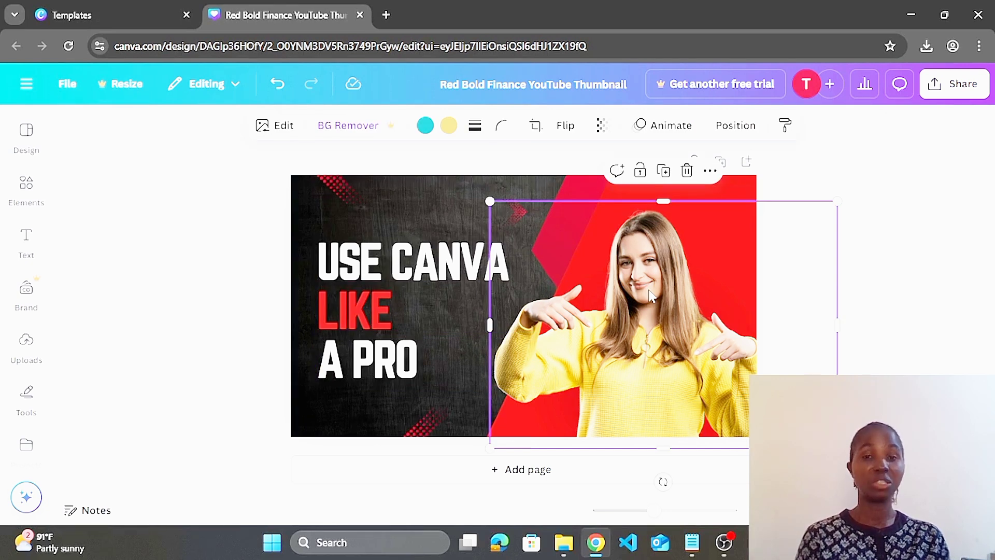
pyautogui.press('Delete')
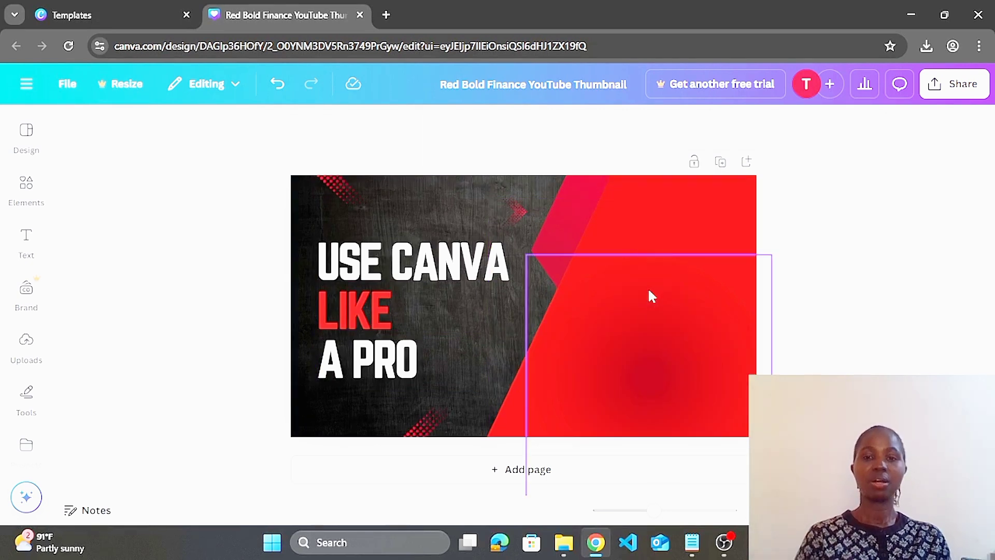
pyautogui.click(654, 313)
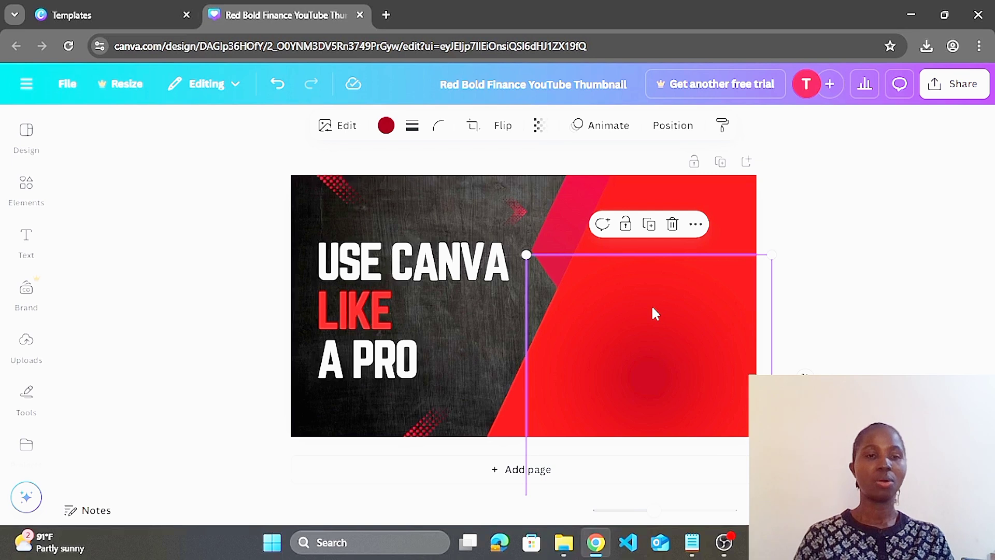
# Step: Clear the uploads search and search the elements library for "A LADY"
pyautogui.click(26, 342)
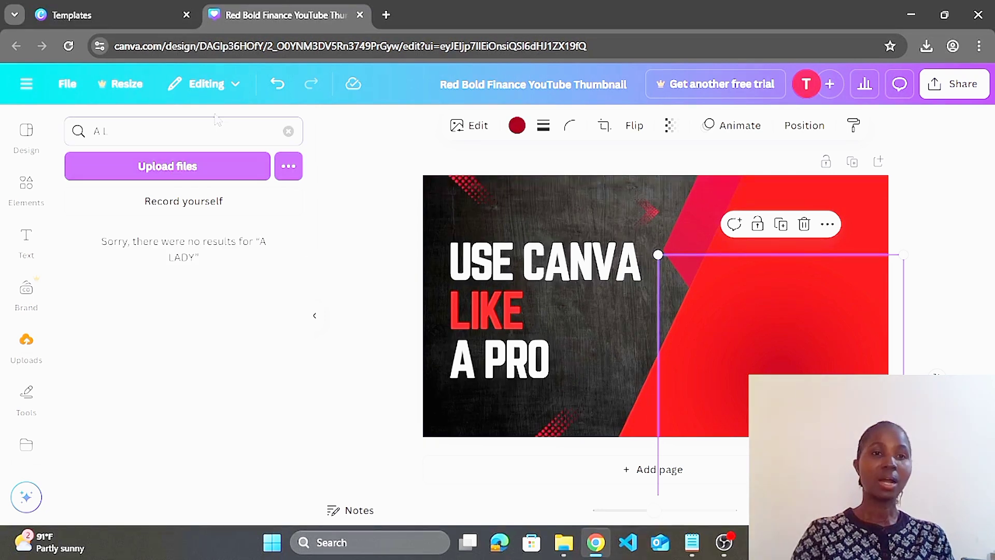
pyautogui.press('BackSpace')
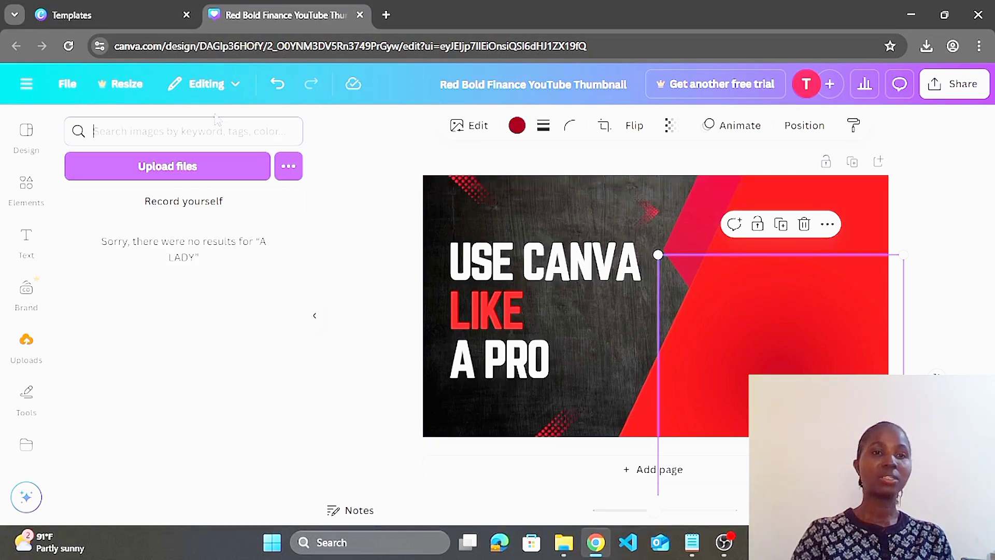
pyautogui.click(27, 189)
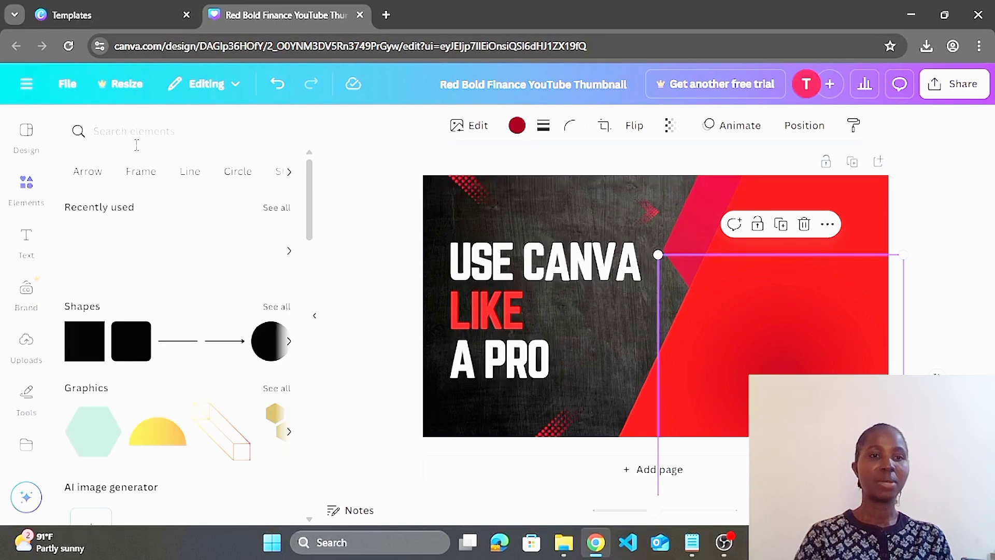
pyautogui.click(145, 129)
pyautogui.write('A')
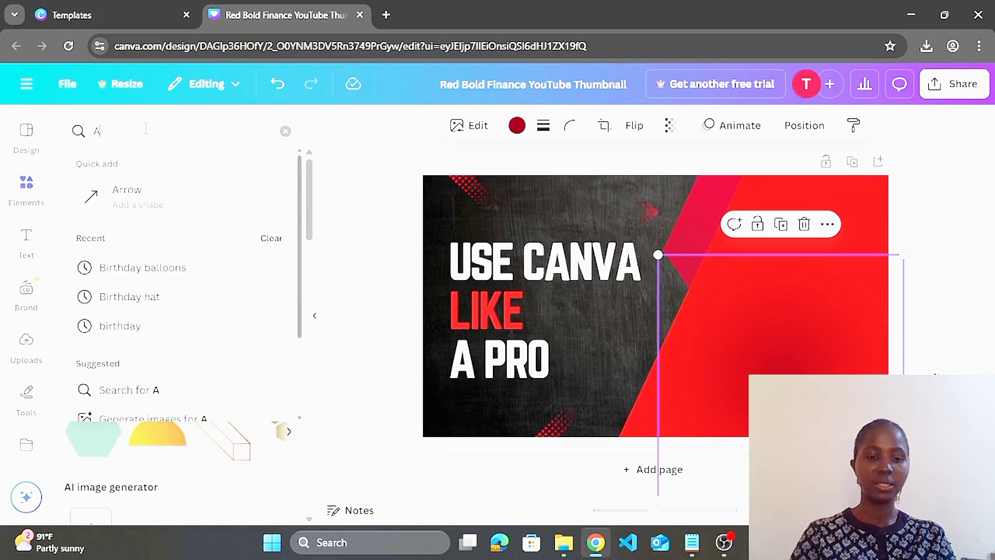
pyautogui.write(' LADY')
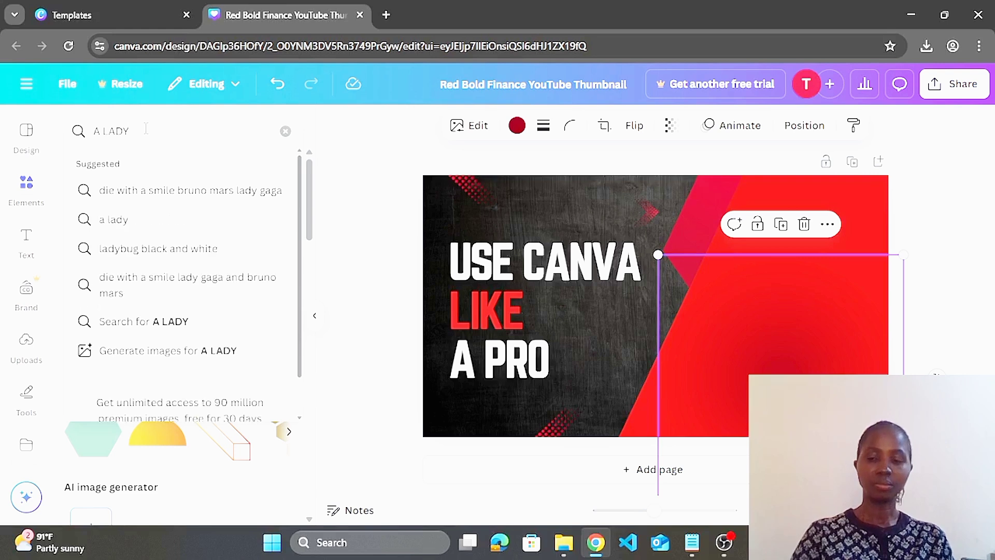
pyautogui.press('Return')
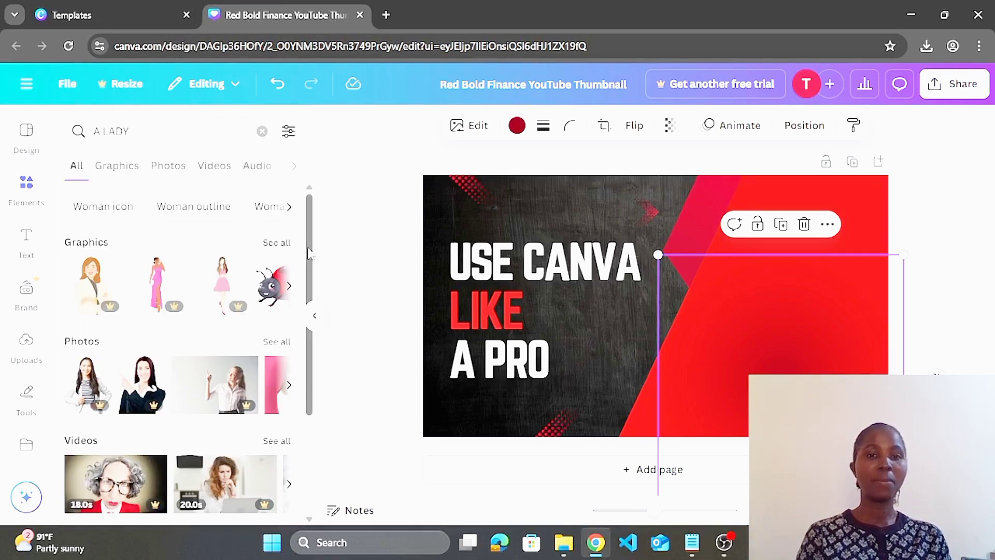
# Step: Restrict the results to photos, insert the woman with glasses and a blue striped shirt, and place her over the red area beside the headline
pyautogui.click(290, 208)
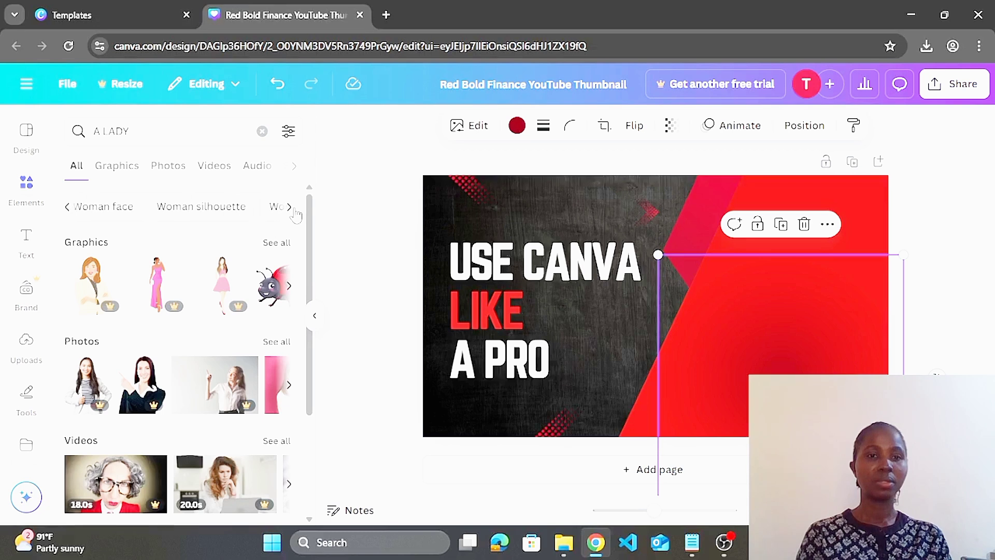
pyautogui.click(69, 213)
pyautogui.click(168, 166)
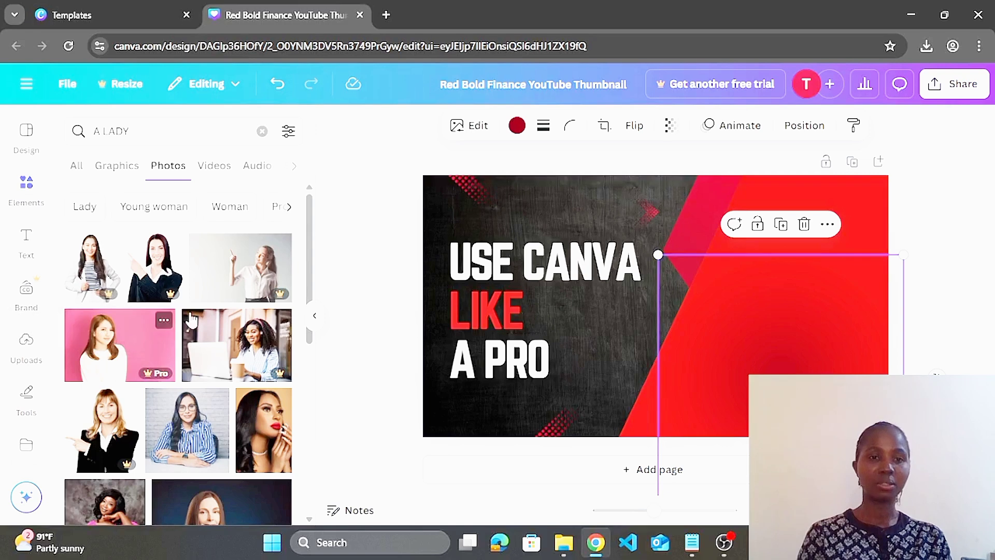
pyautogui.moveTo(309, 273); pyautogui.dragTo(322, 343)
pyautogui.scroll(-1, 289, 345)
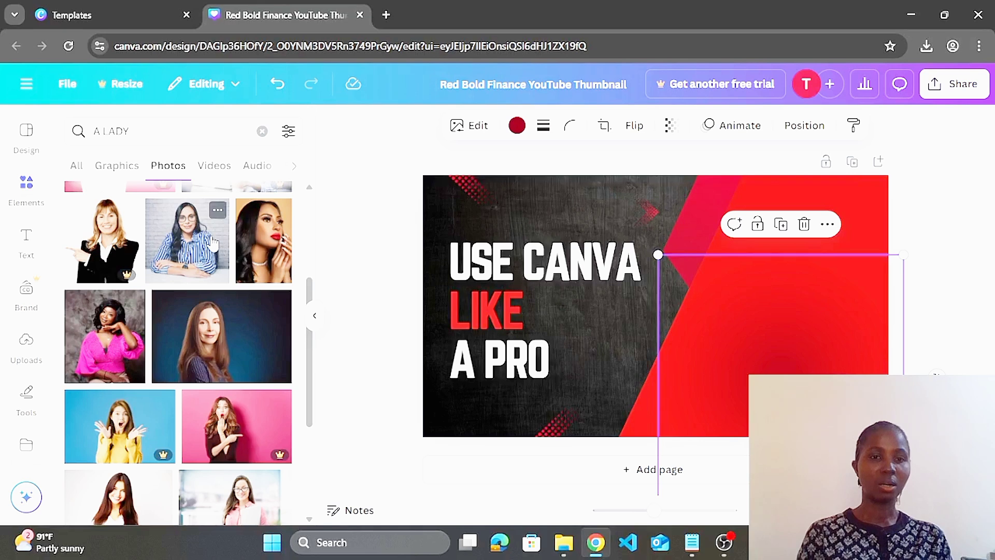
pyautogui.click(212, 241)
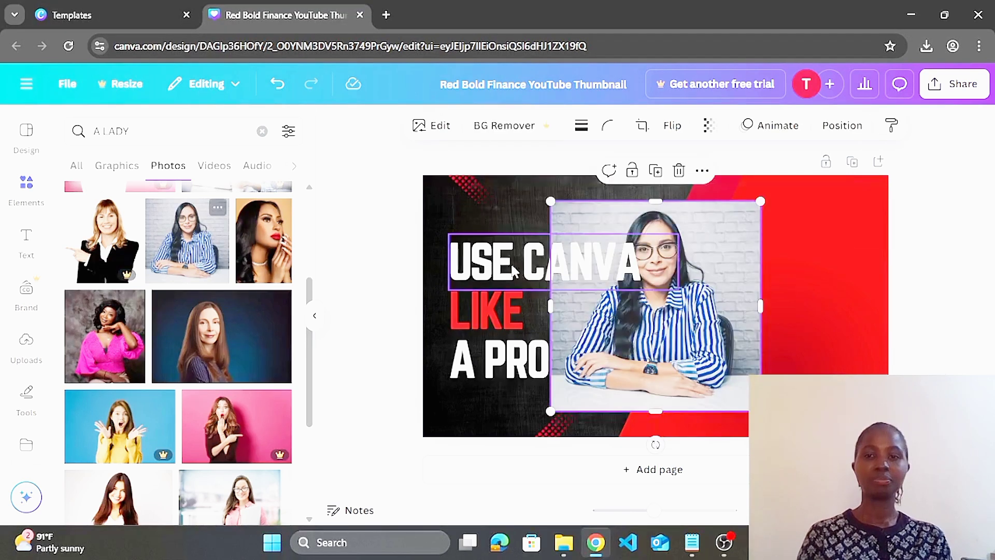
pyautogui.moveTo(727, 320); pyautogui.dragTo(854, 317)
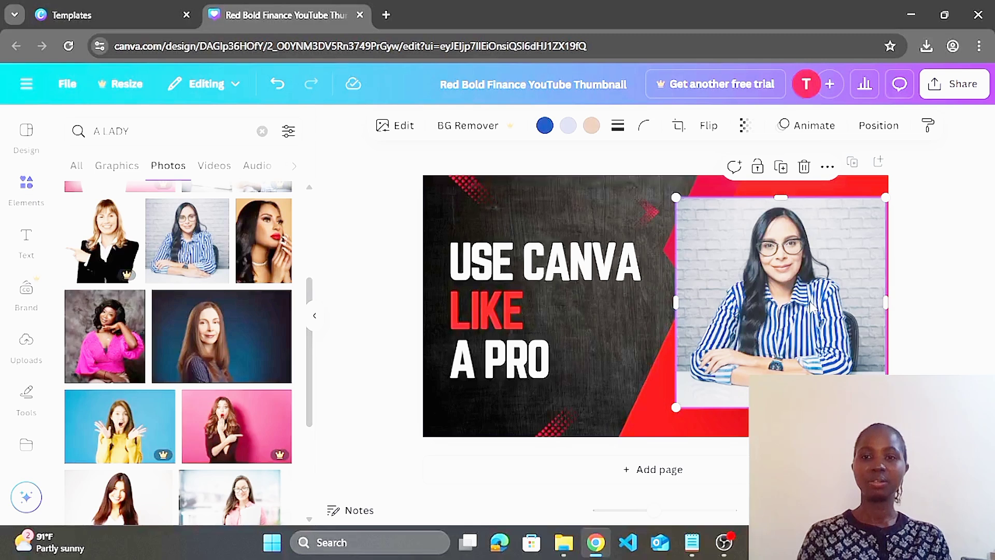
pyautogui.doubleClick(811, 306)
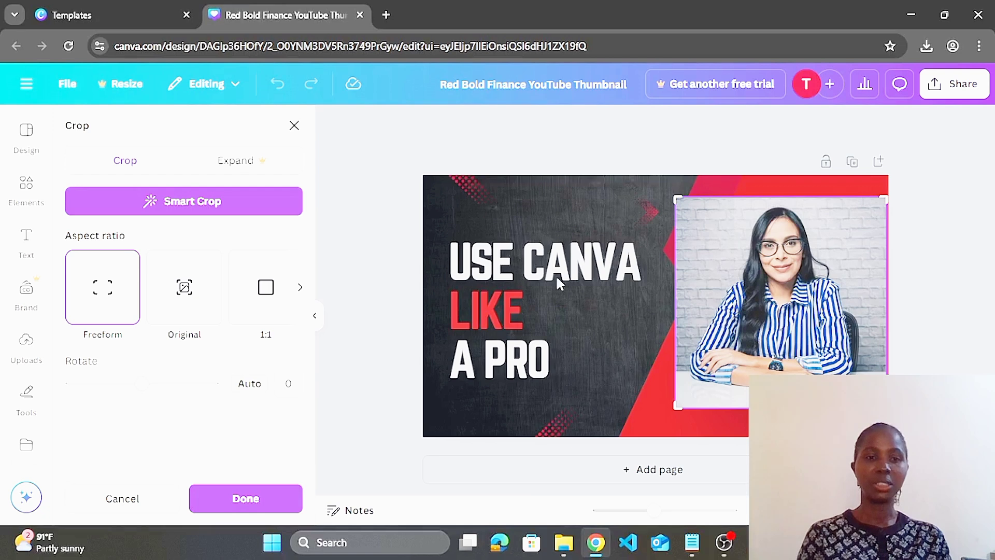
pyautogui.click(198, 82)
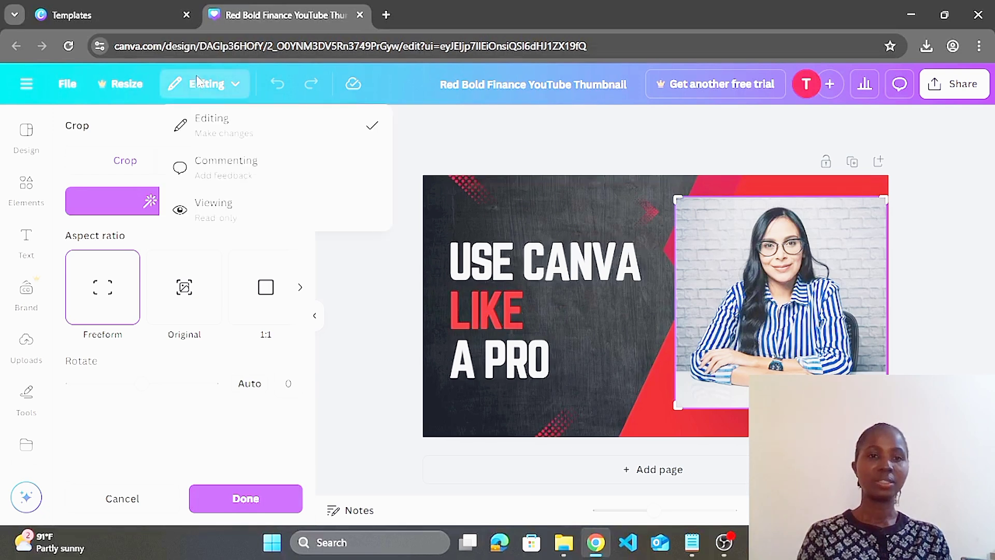
pyautogui.click(757, 277)
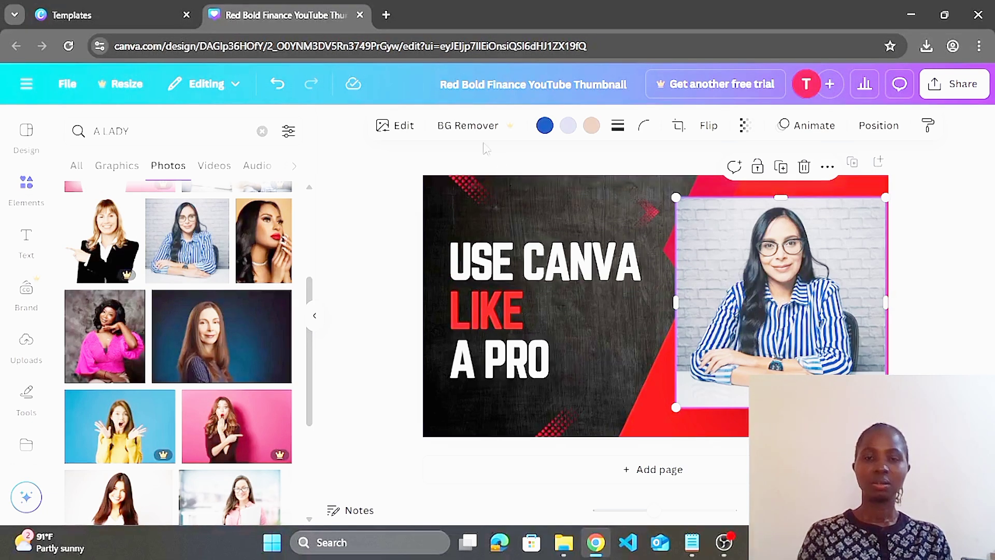
# Step: Try to remove the background of the inserted woman's photo, dismiss the trial offer, and shift the photo slightly lower
pyautogui.click(470, 124)
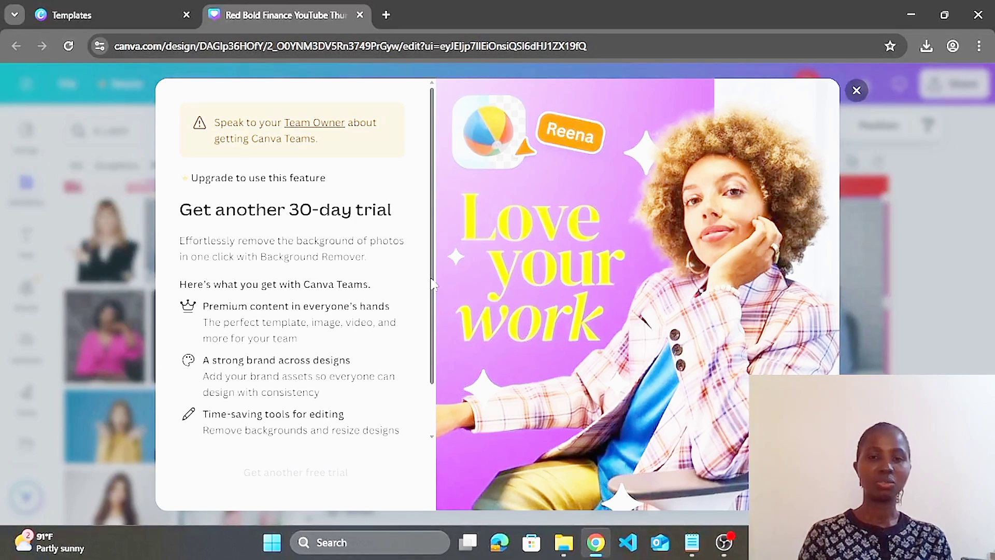
pyautogui.scroll(-1, 433, 272)
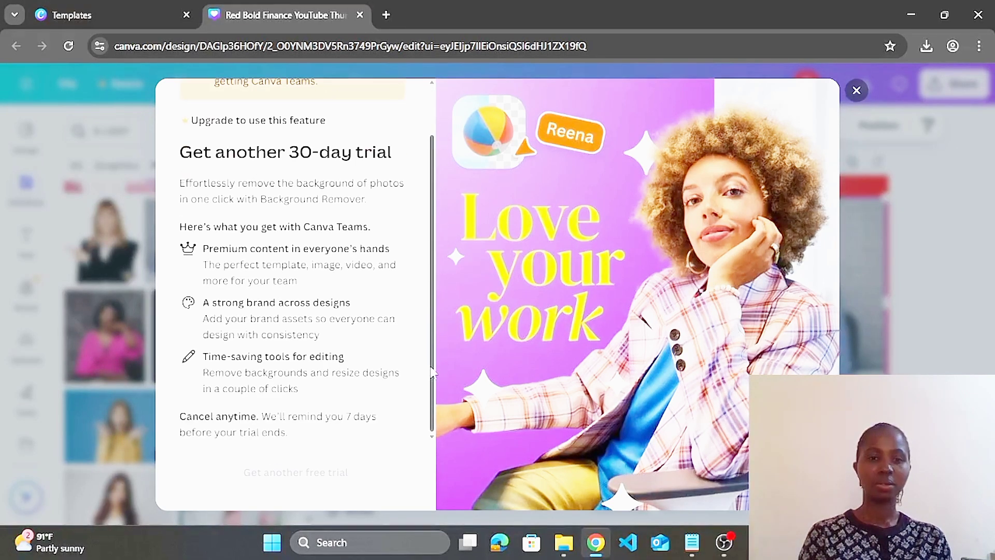
pyautogui.click(856, 90)
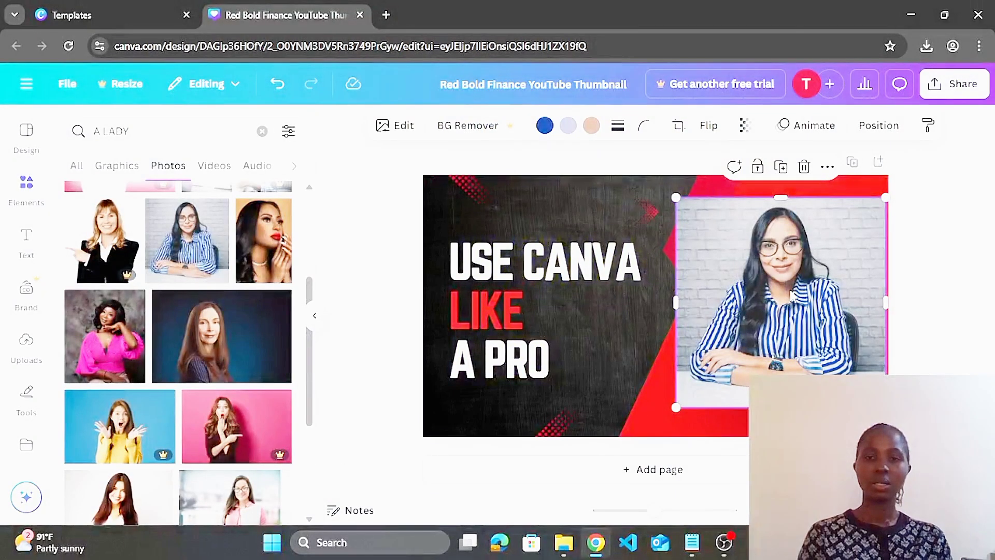
pyautogui.moveTo(791, 290); pyautogui.dragTo(794, 311)
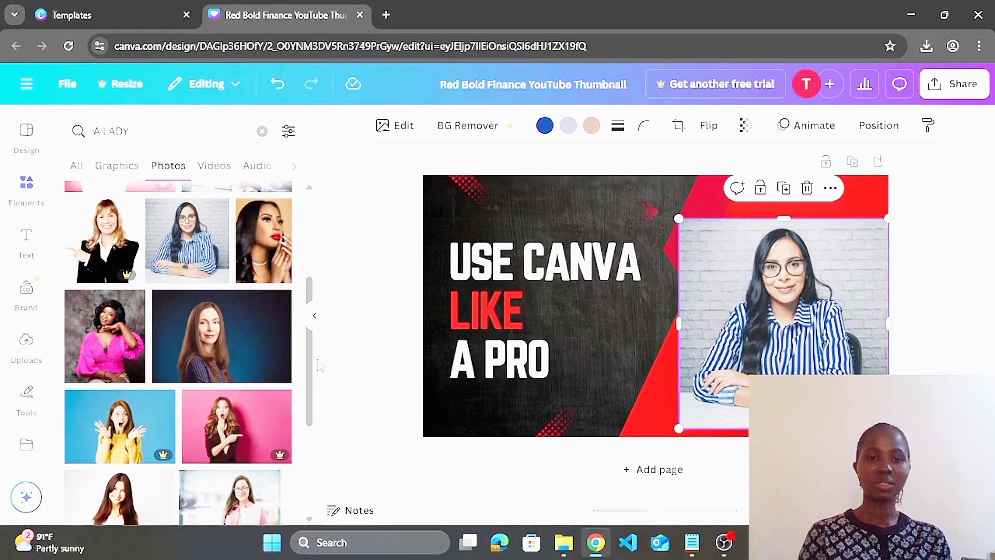
# Step: Browse further through the "A LADY" photo results for other replacement pictures
pyautogui.click(307, 387)
pyautogui.scroll(-5, 307, 386)
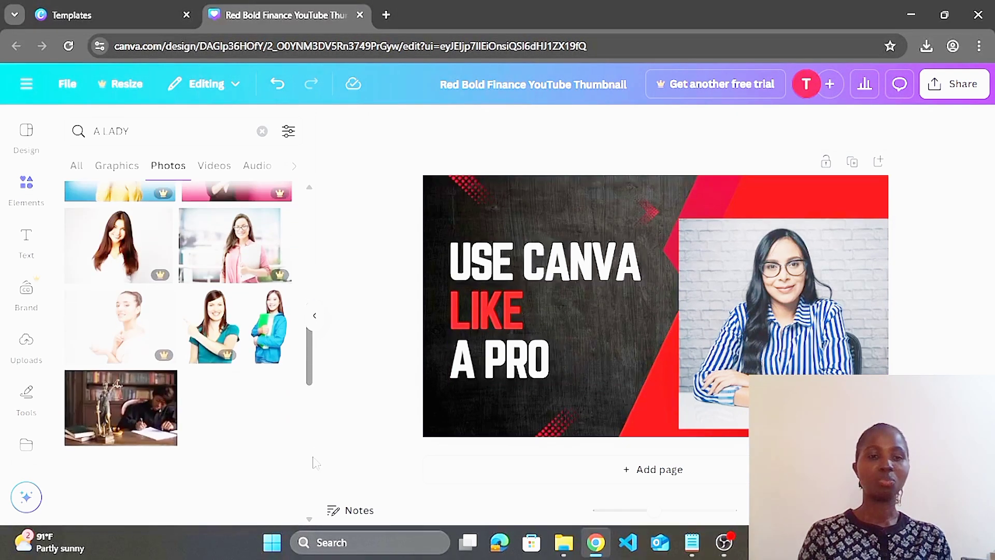
pyautogui.scroll(-2, 316, 467)
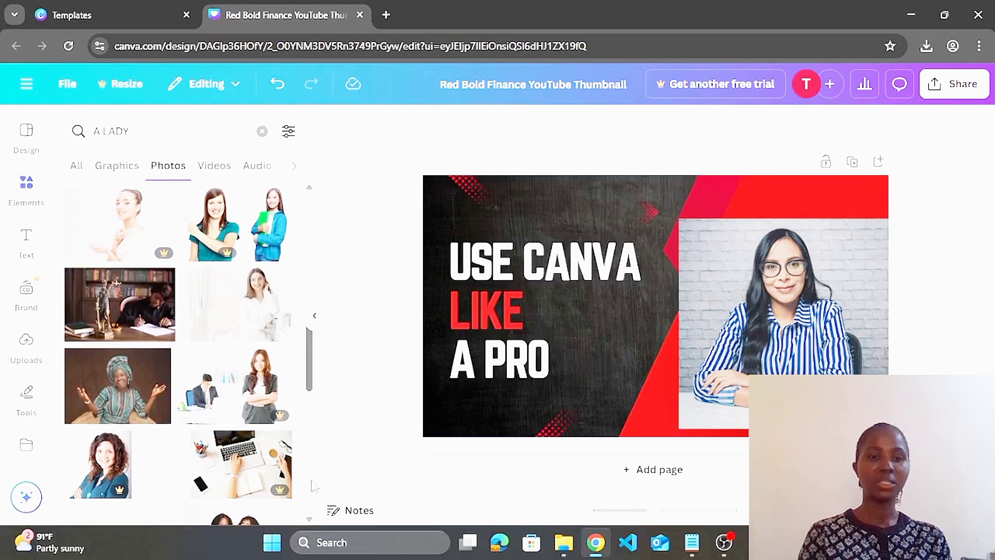
pyautogui.scroll(-5, 314, 488)
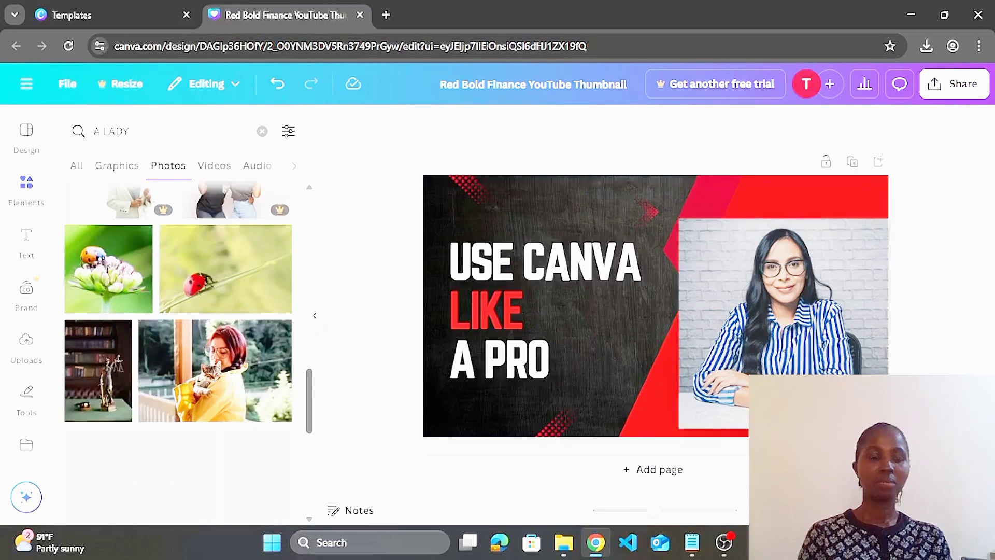
pyautogui.moveTo(303, 559); pyautogui.dragTo(308, 472)
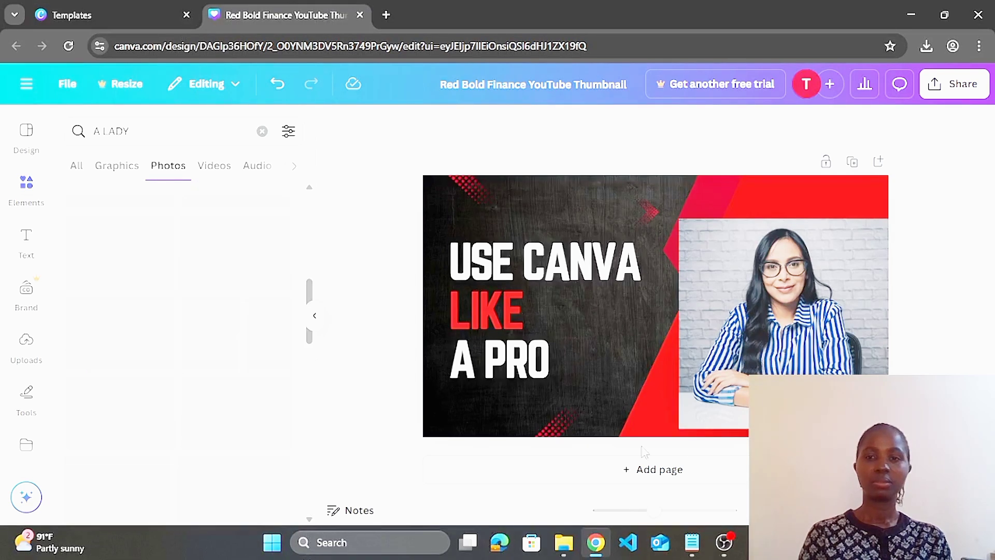
# Step: Undo the photo replacement until the woman in the yellow sweater is back on the thumbnail, and select her photo
pyautogui.click(789, 348)
pyautogui.hotkey('ctrl', 'z')
pyautogui.hotkey('ctrl', 'z')
pyautogui.hotkey('ctrl', 'z')
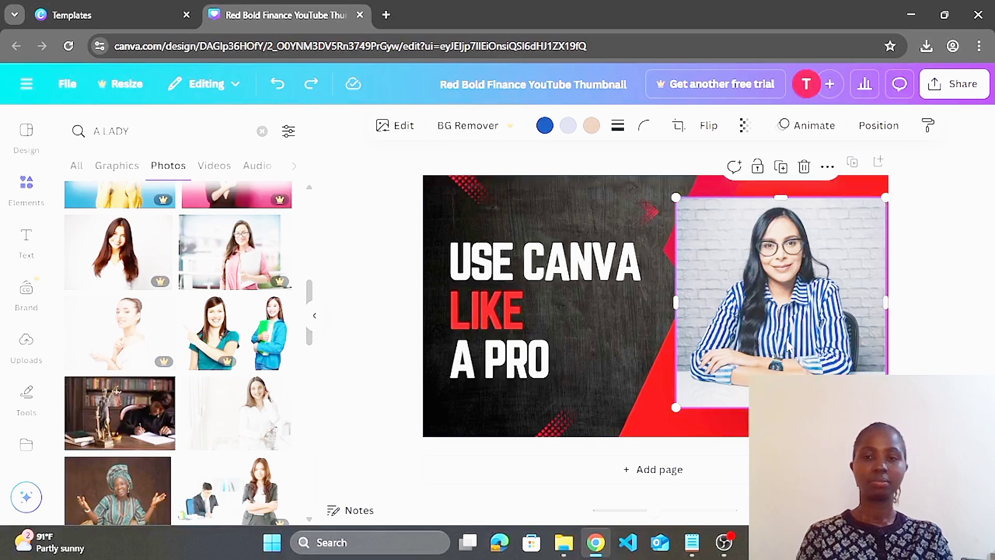
pyautogui.hotkey('ctrl', 'z')
pyautogui.hotkey('ctrl', 'z')
pyautogui.hotkey('ctrl', 'z')
pyautogui.hotkey('ctrl', 'z')
pyautogui.hotkey('ctrl', 'z')
pyautogui.hotkey('ctrl', 'z')
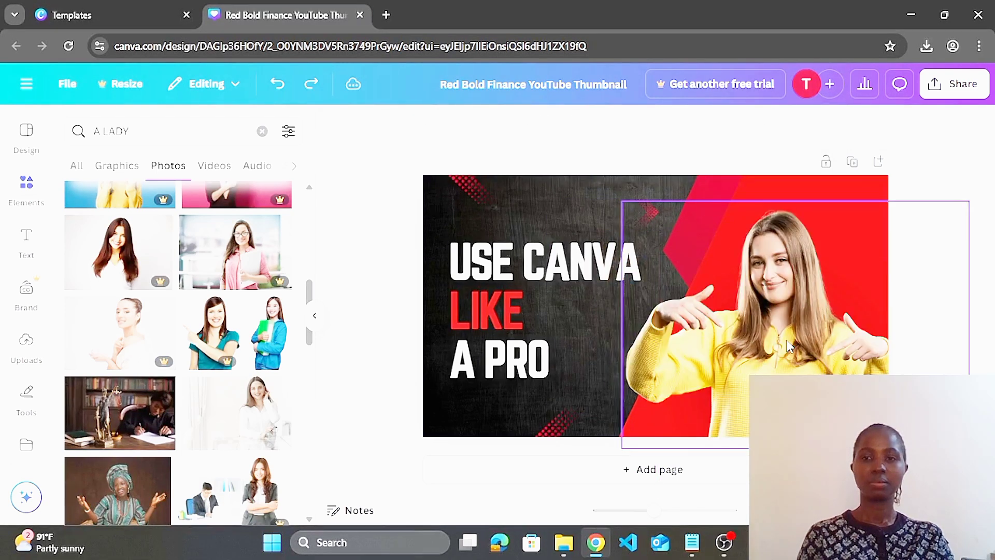
pyautogui.click(806, 298)
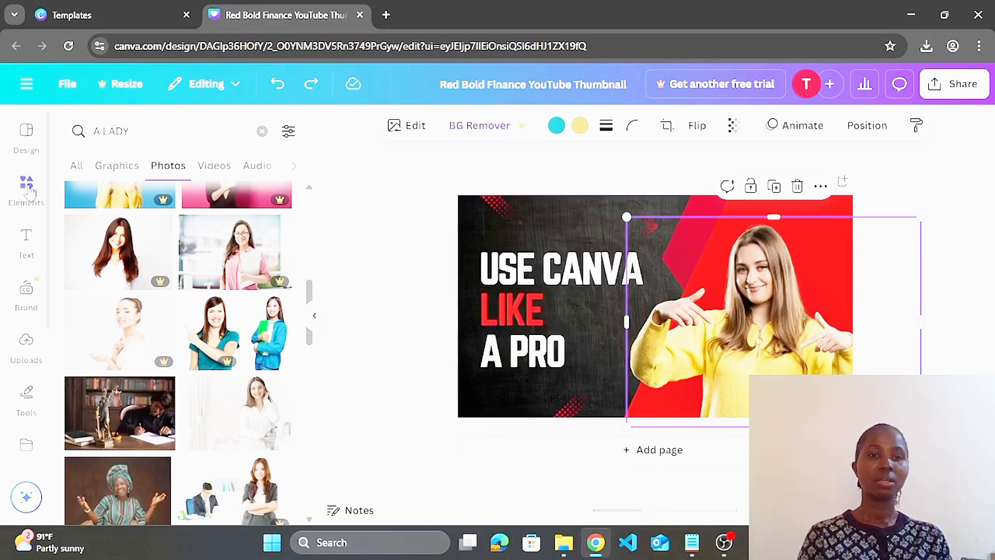
pyautogui.click(30, 192)
pyautogui.moveTo(311, 280); pyautogui.dragTo(314, 194)
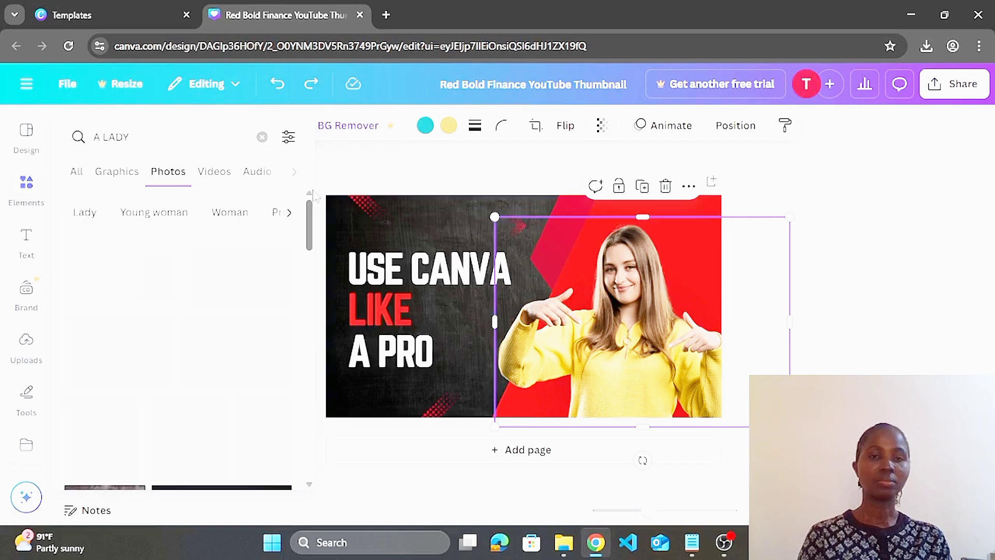
pyautogui.click(28, 193)
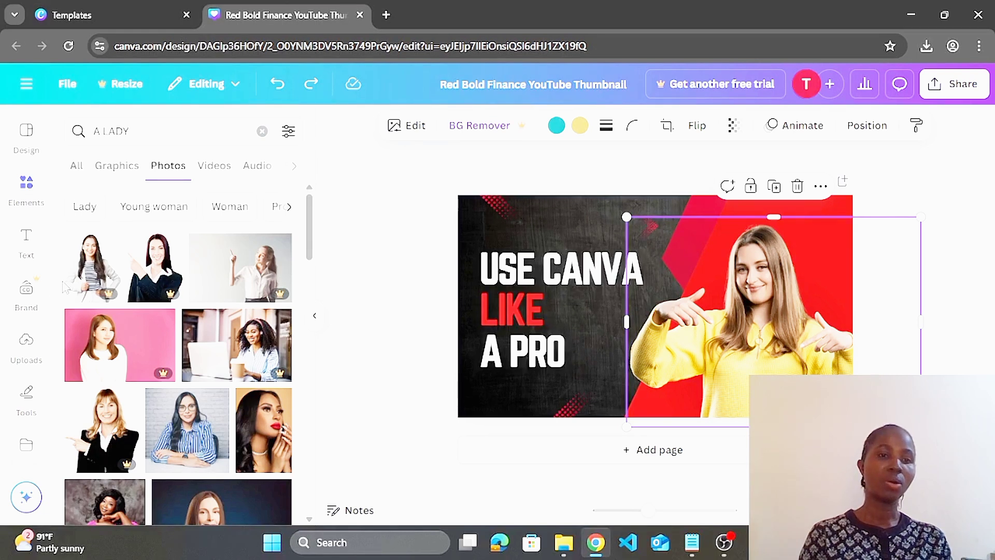
pyautogui.click(26, 347)
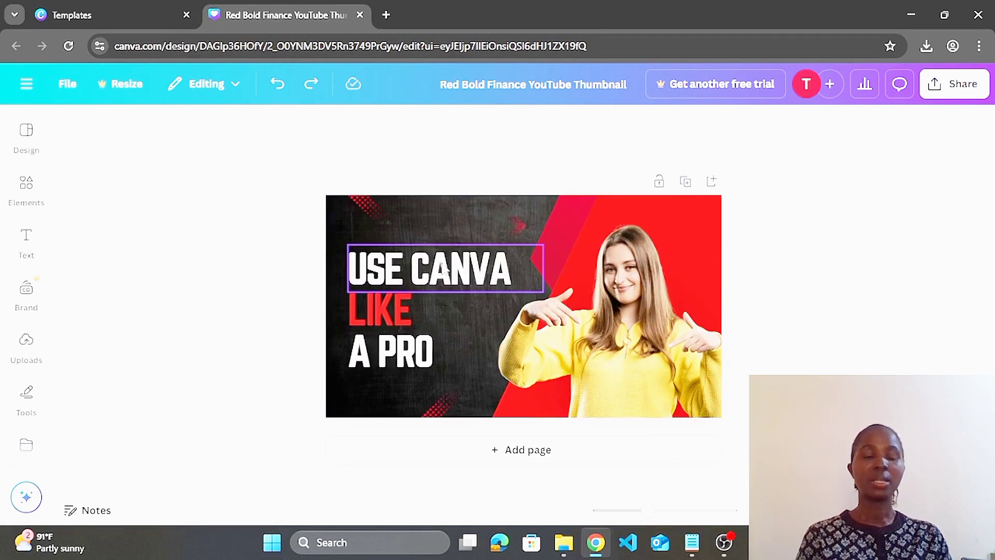
# Step: Select the "USE CANVA" headline line and browse the available text styles and font combinations
pyautogui.click(448, 269)
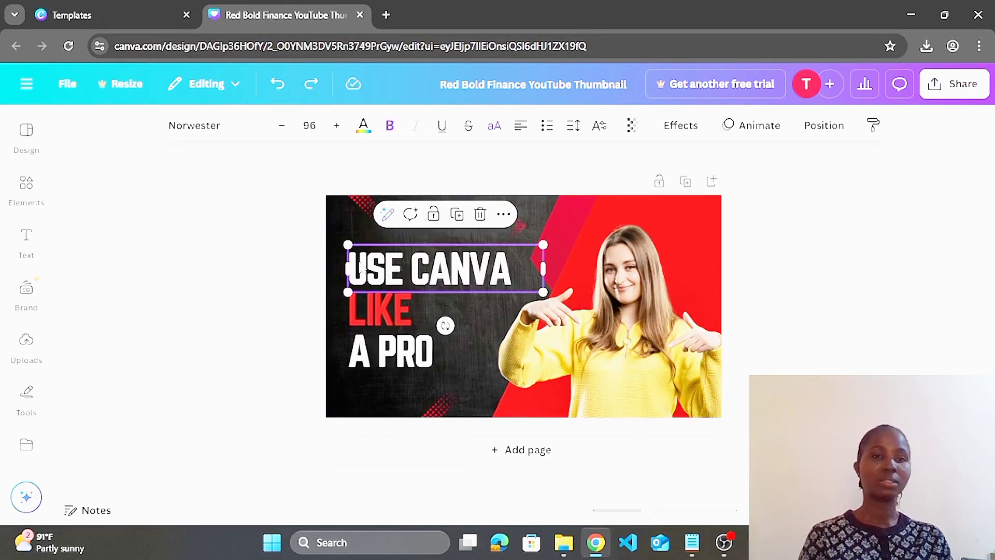
pyautogui.click(27, 241)
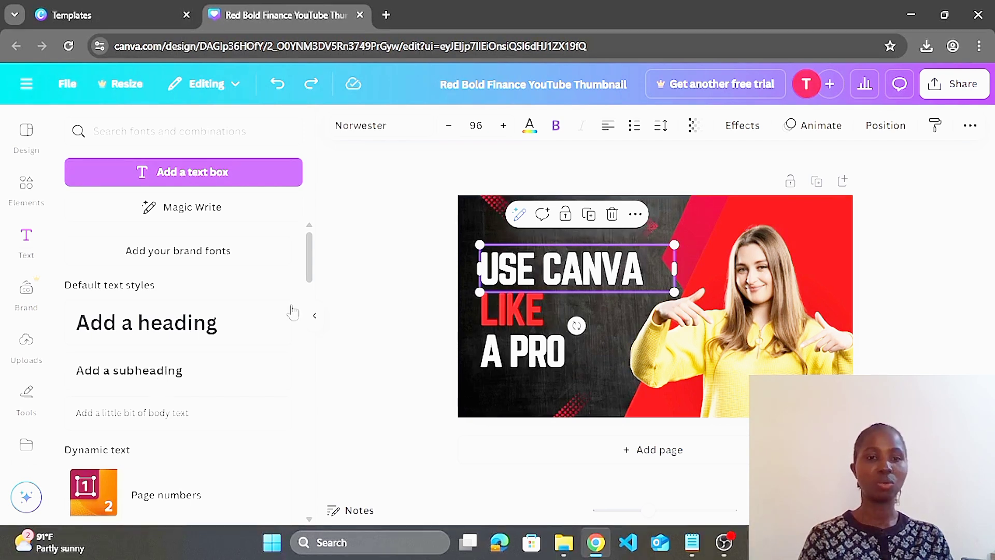
pyautogui.scroll(-4, 311, 311)
pyautogui.scroll(2, 311, 311)
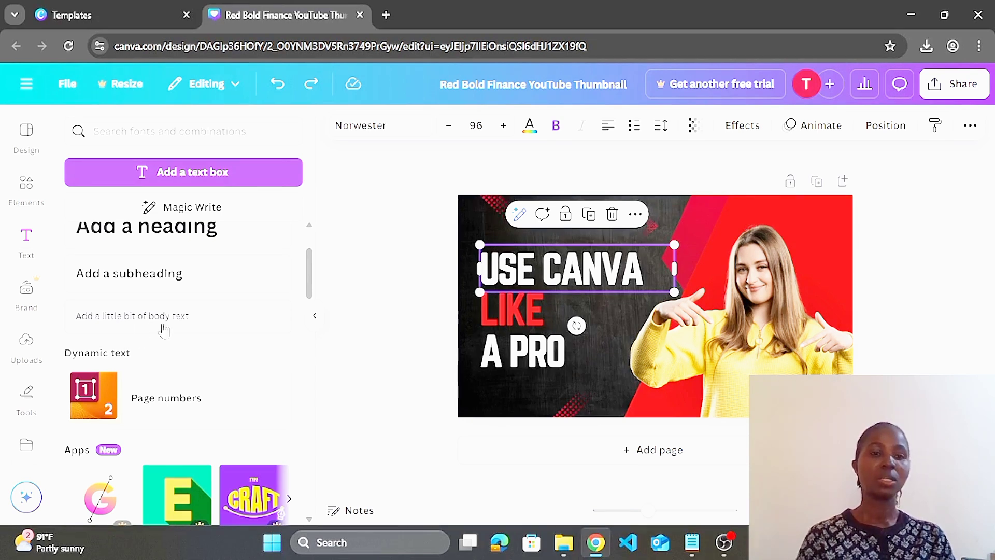
pyautogui.scroll(-4, 309, 290)
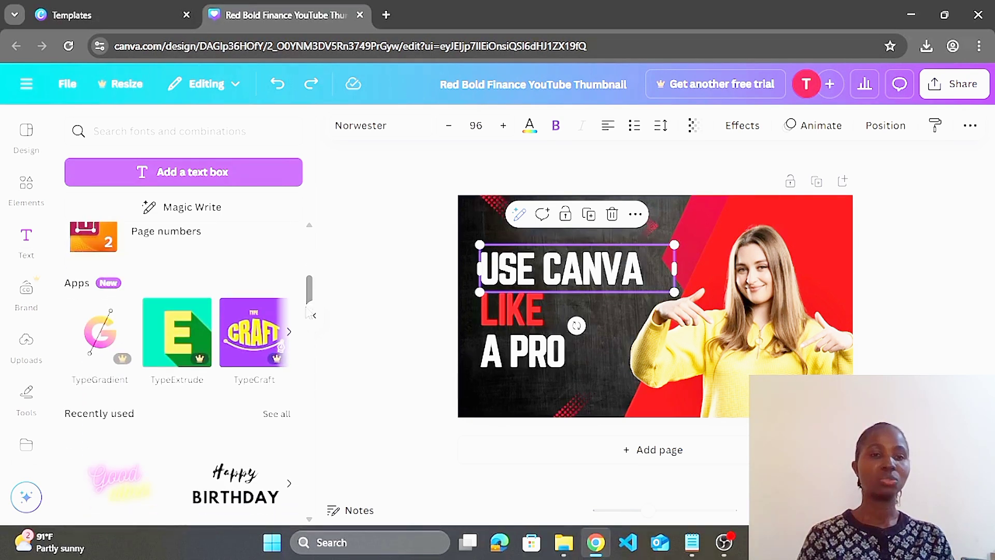
pyautogui.moveTo(302, 309); pyautogui.dragTo(315, 431)
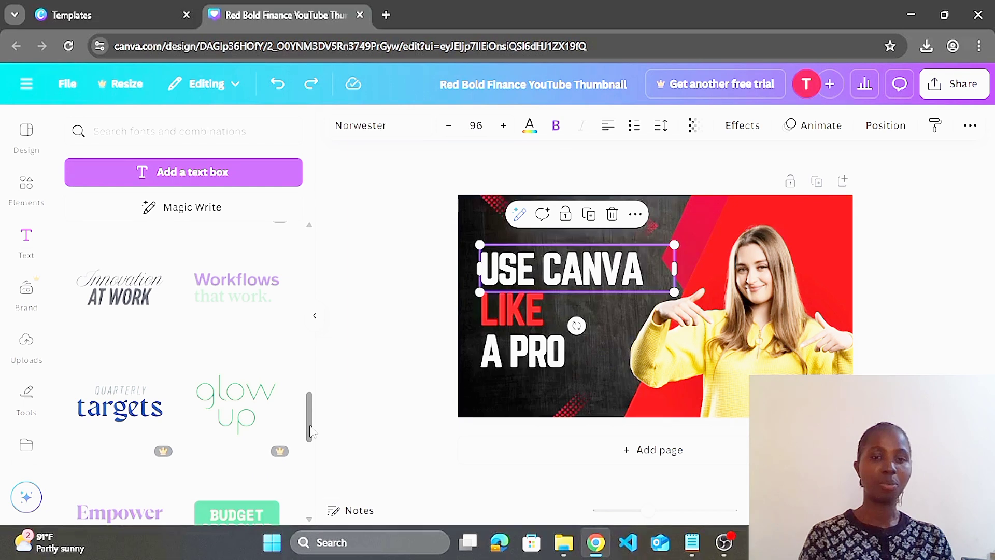
pyautogui.scroll(1, 311, 429)
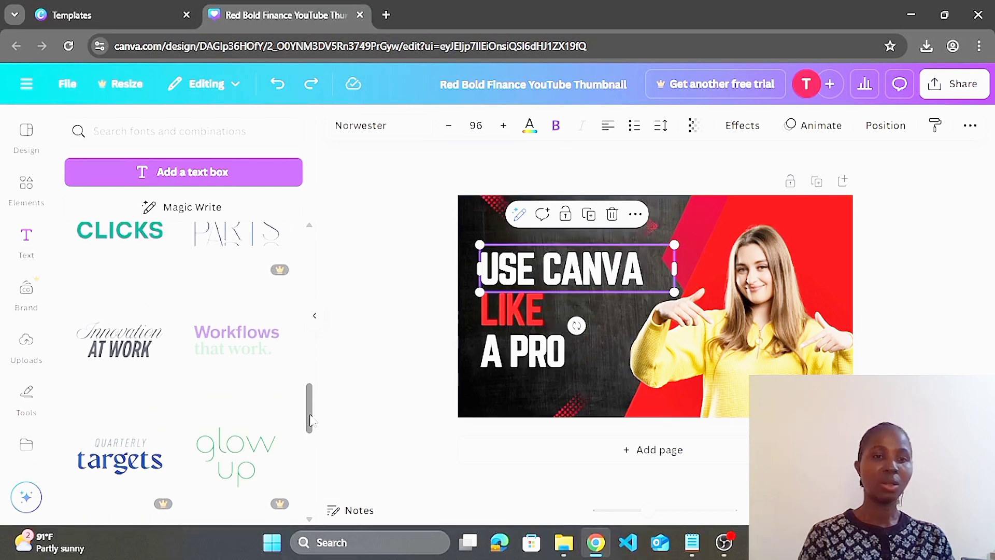
# Step: Try adding the "Innovation AT WORK" font combination to the thumbnail, and undo it
pyautogui.click(134, 348)
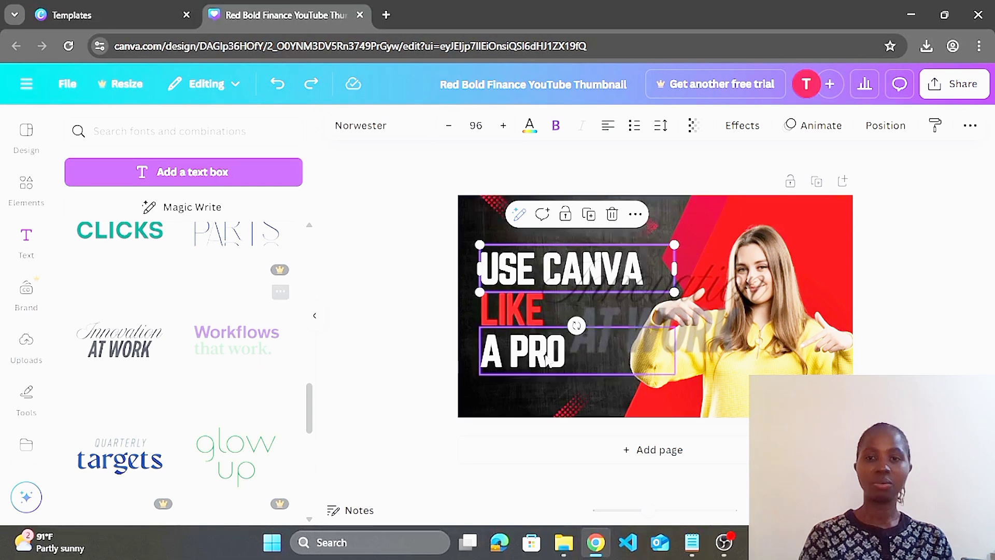
pyautogui.moveTo(636, 313); pyautogui.dragTo(733, 263)
pyautogui.hotkey('ctrl', 'z')
pyautogui.hotkey('ctrl', 'z')
pyautogui.hotkey('ctrl', 'z')
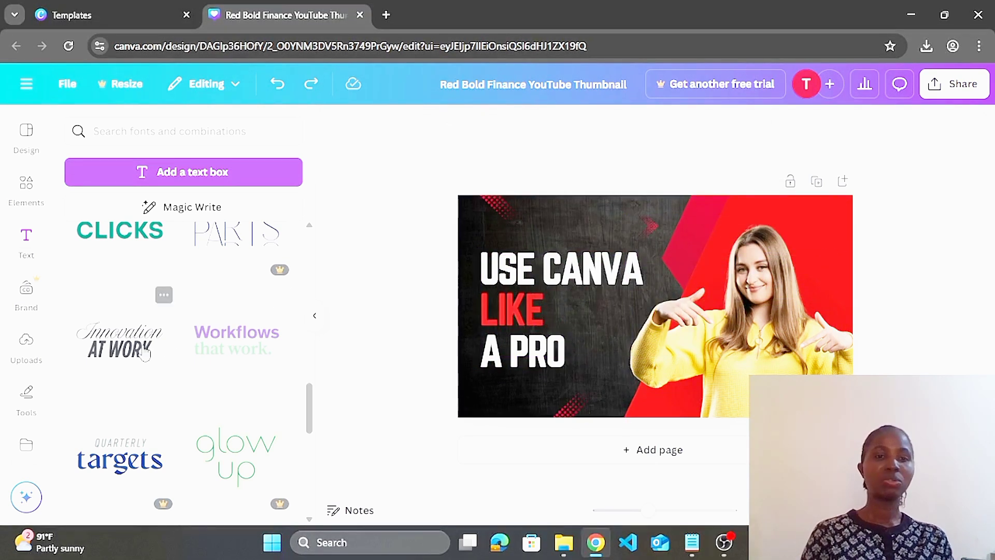
# Step: Add the "Workflows that work." font combination near the thumbnail's upper edge and set its font size to 60
pyautogui.moveTo(203, 344); pyautogui.dragTo(725, 202)
pyautogui.moveTo(849, 215)
pyautogui.mouseDown()
pyautogui.moveTo(881, 217)
pyautogui.moveTo(785, 216)
pyautogui.moveTo(841, 218)
pyautogui.mouseUp()
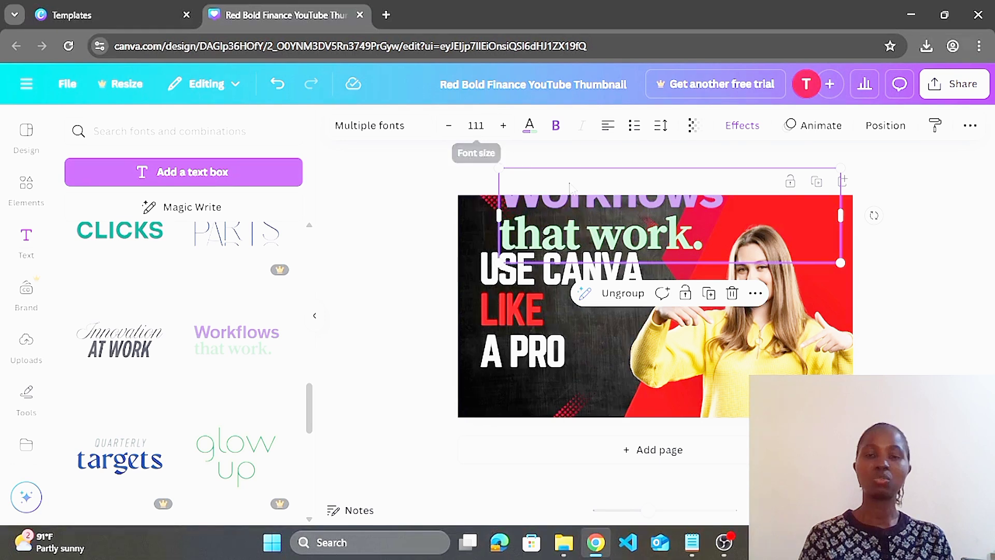
pyautogui.click(487, 125)
pyautogui.press('BackSpace')
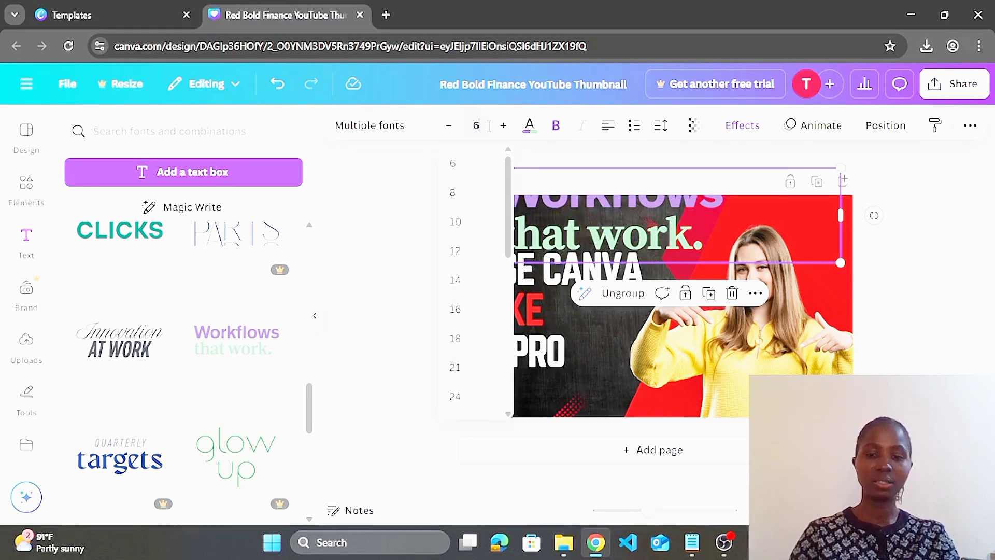
pyautogui.press('Return')
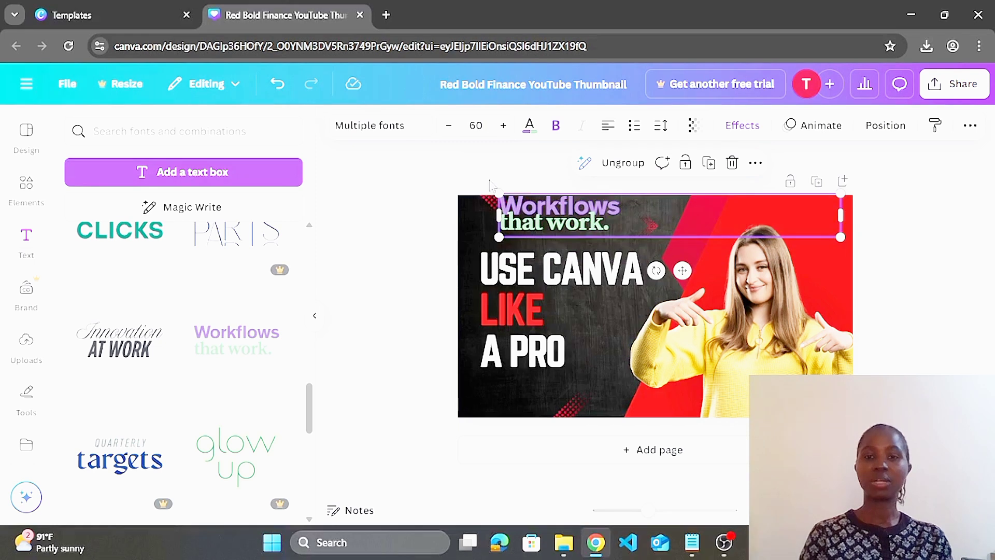
# Step: Position the "Workflows that work." text directly above "USE CANVA", aligned with the headline's left edge, and adjust its box width
pyautogui.moveTo(845, 208); pyautogui.dragTo(547, 227)
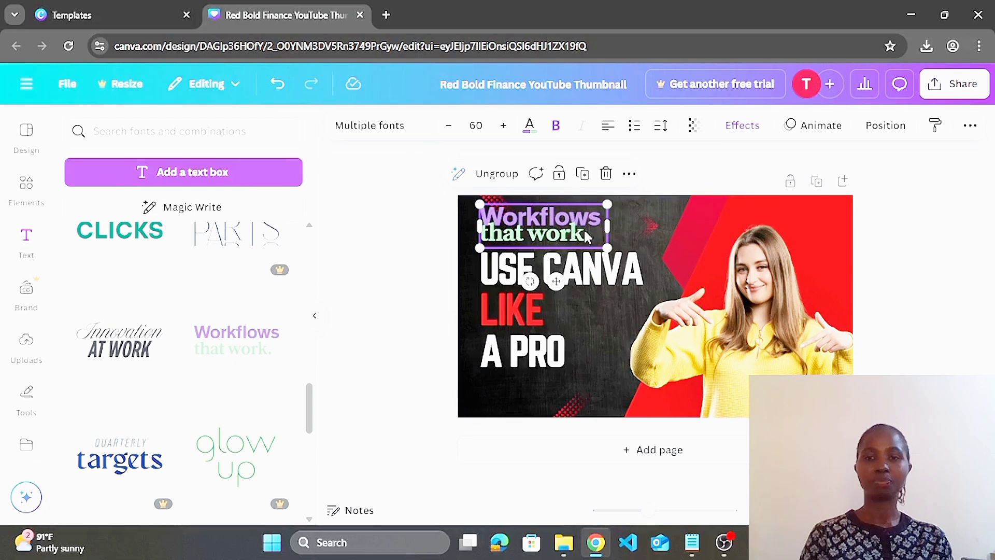
pyautogui.moveTo(607, 226); pyautogui.dragTo(659, 222)
pyautogui.click(570, 228)
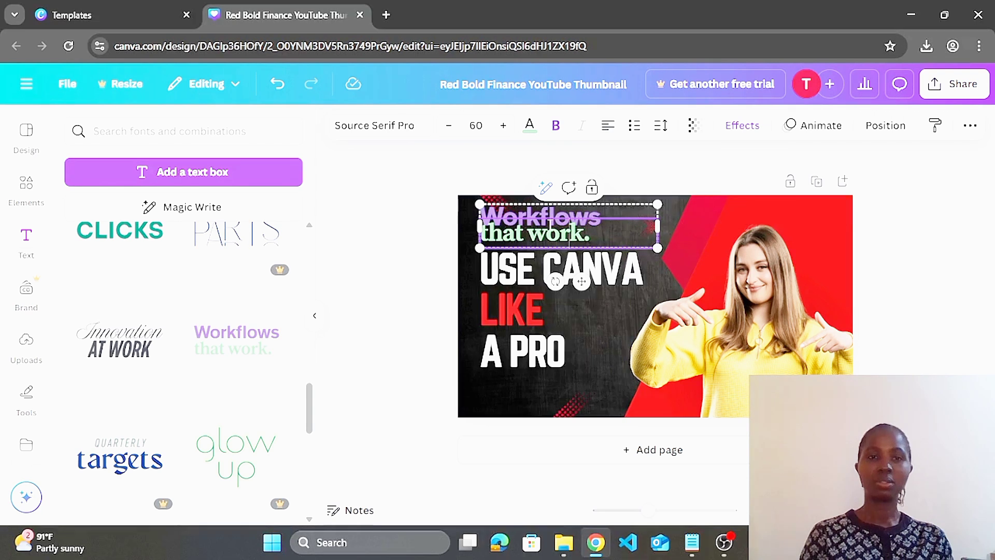
# Step: Look through more font combinations, return to the default text styles, and select the thumbnail's background
pyautogui.scroll(-10, 295, 395)
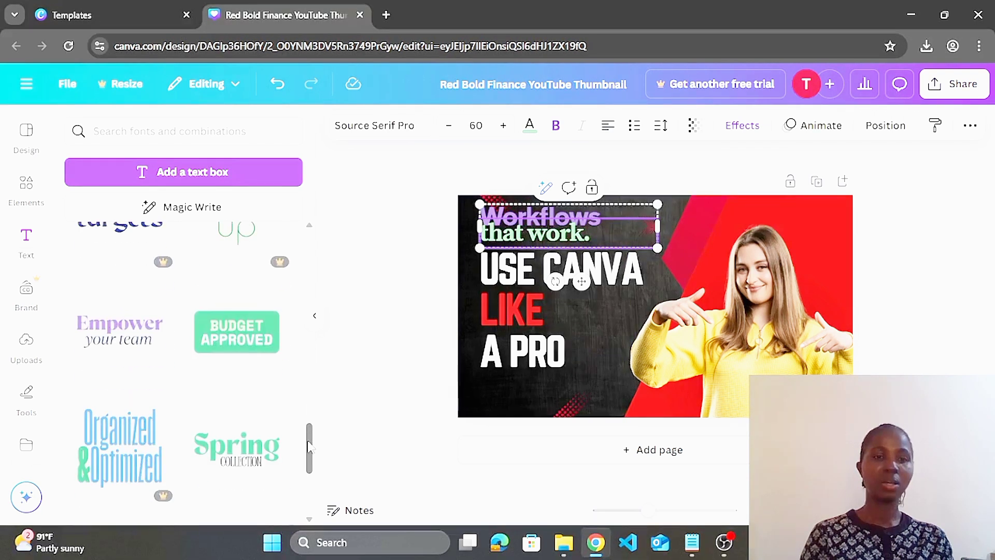
pyautogui.scroll(-5, 311, 479)
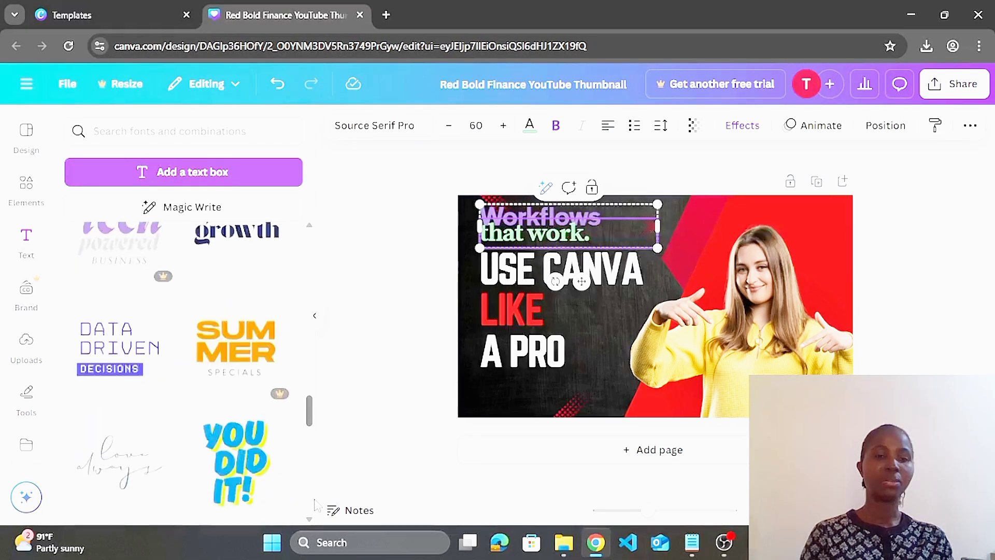
pyautogui.moveTo(315, 528); pyautogui.dragTo(340, 319)
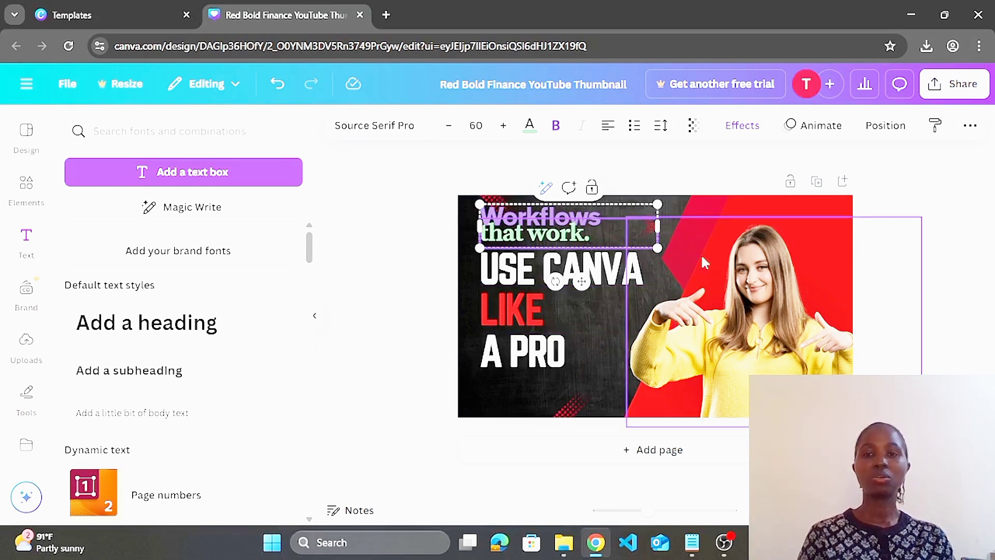
pyautogui.click(518, 403)
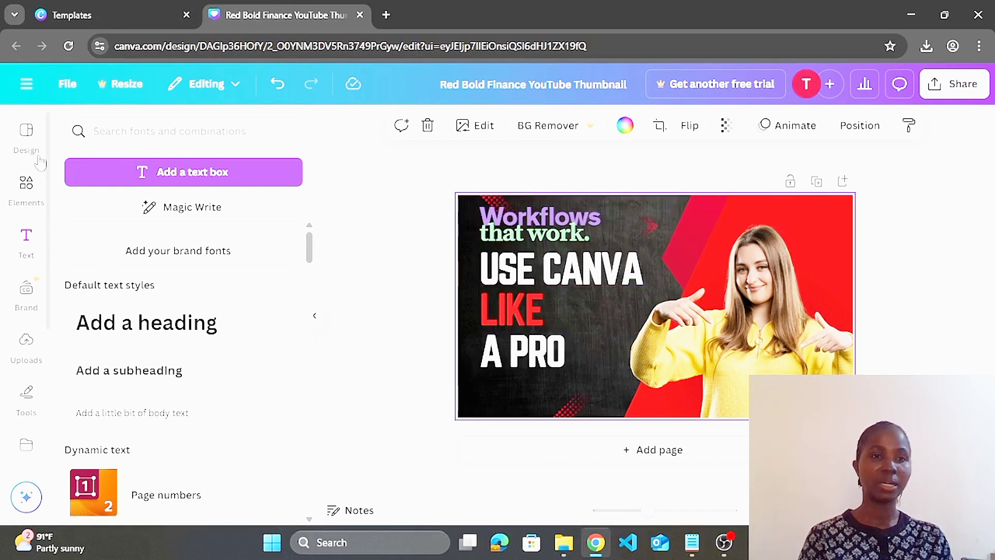
# Step: Browse the YouTube thumbnail templates suggested for the design and return to the start of the list
pyautogui.click(26, 132)
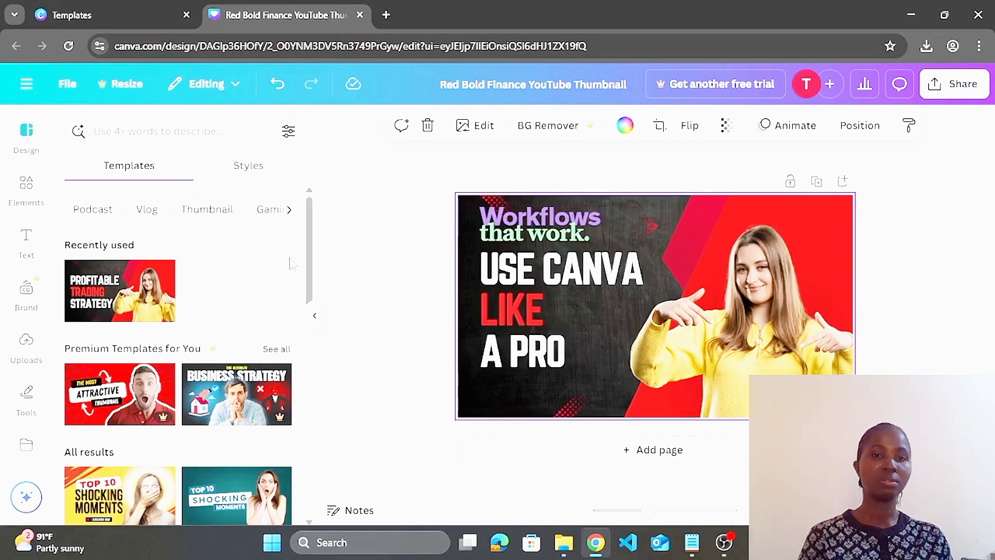
pyautogui.scroll(-10, 309, 240)
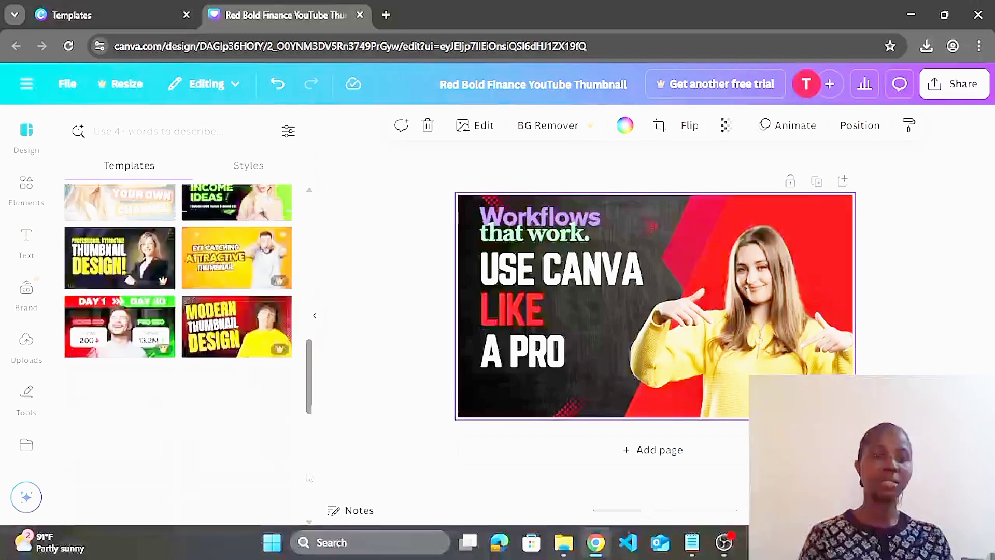
pyautogui.scroll(10, 316, 269)
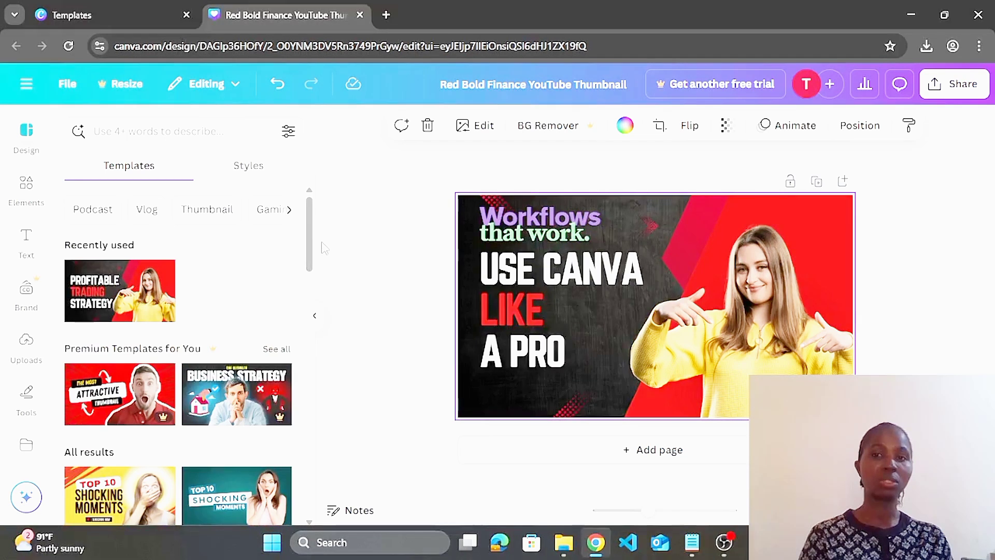
pyautogui.click(26, 134)
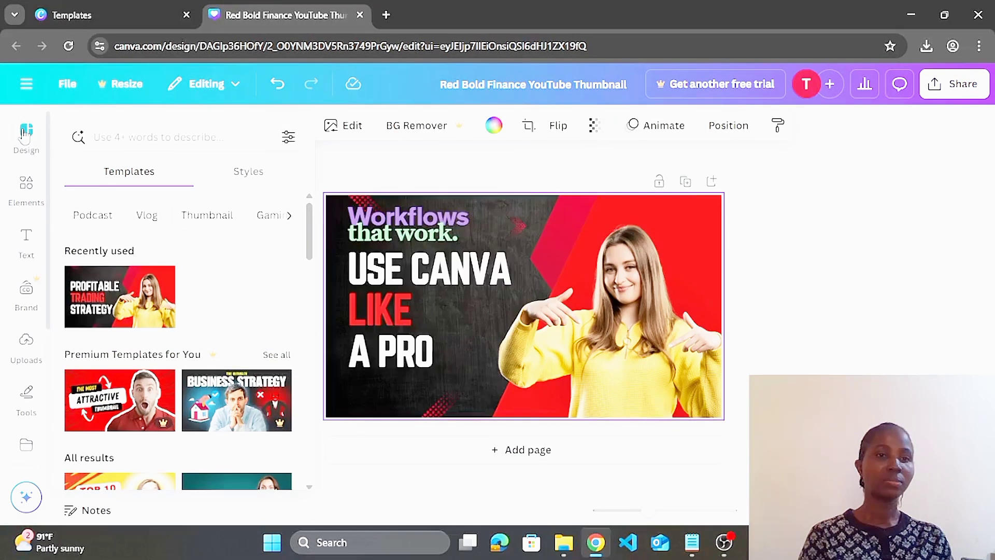
# Step: Go to the templates library and browse the Social Media categories and featured templates
pyautogui.click(26, 83)
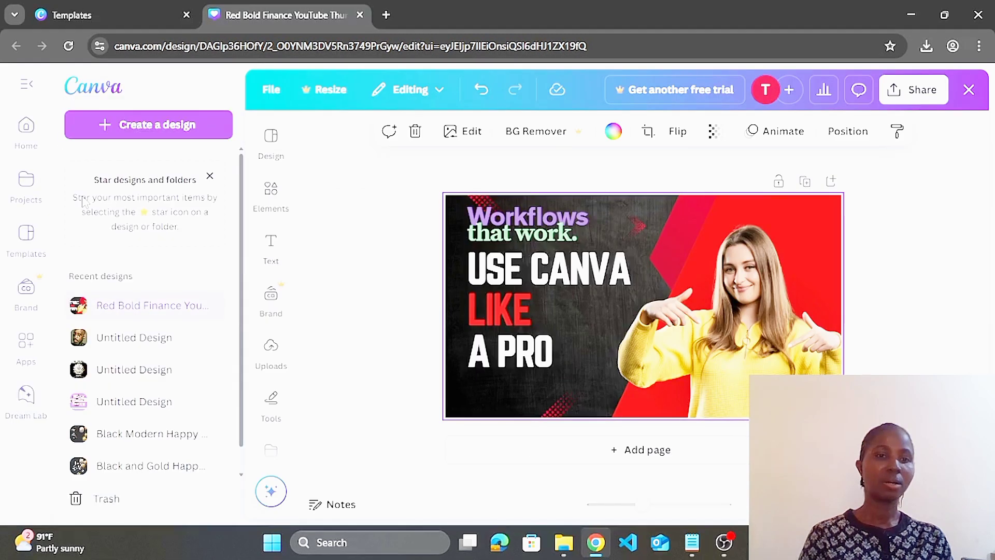
pyautogui.click(25, 240)
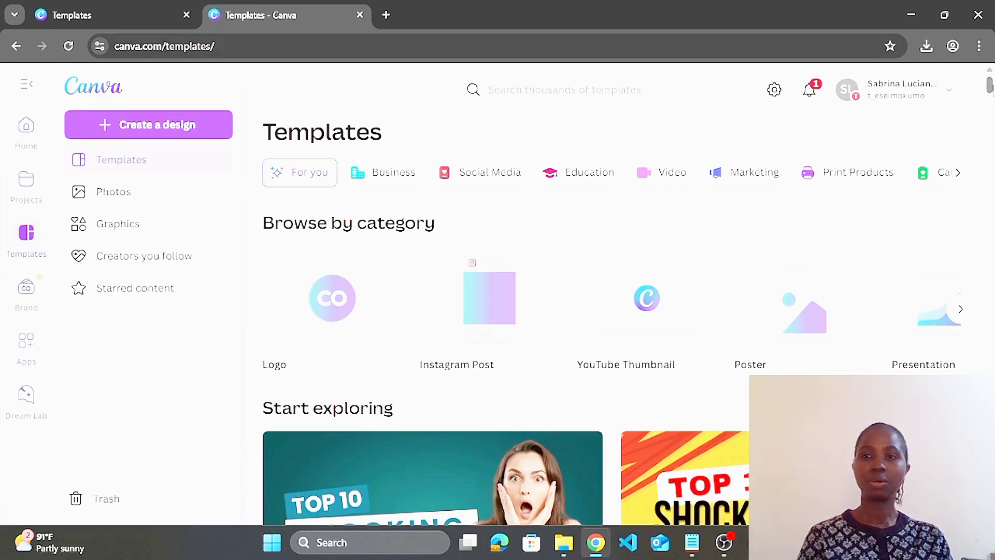
pyautogui.moveTo(989, 84)
pyautogui.mouseDown()
pyautogui.moveTo(989, 102)
pyautogui.moveTo(988, 84)
pyautogui.mouseUp()
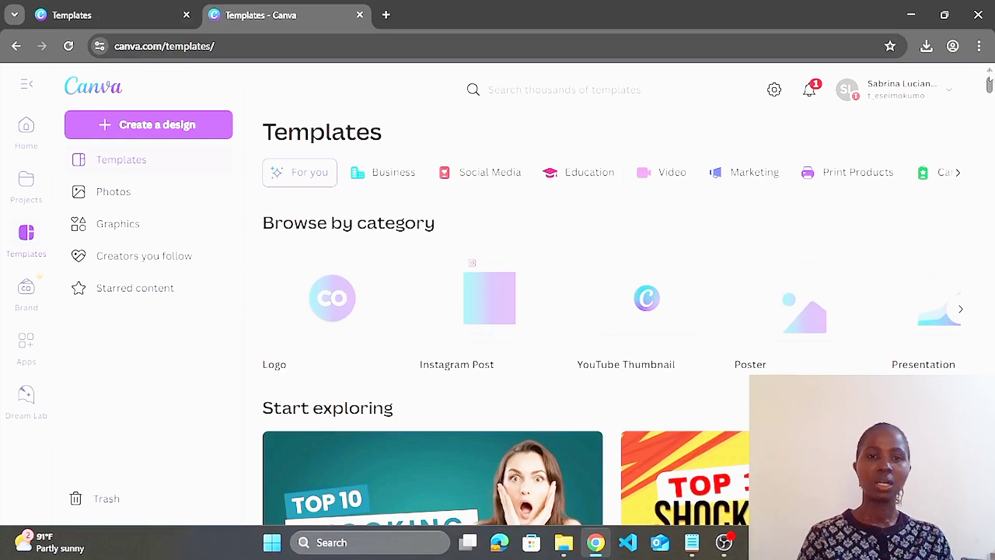
pyautogui.click(491, 176)
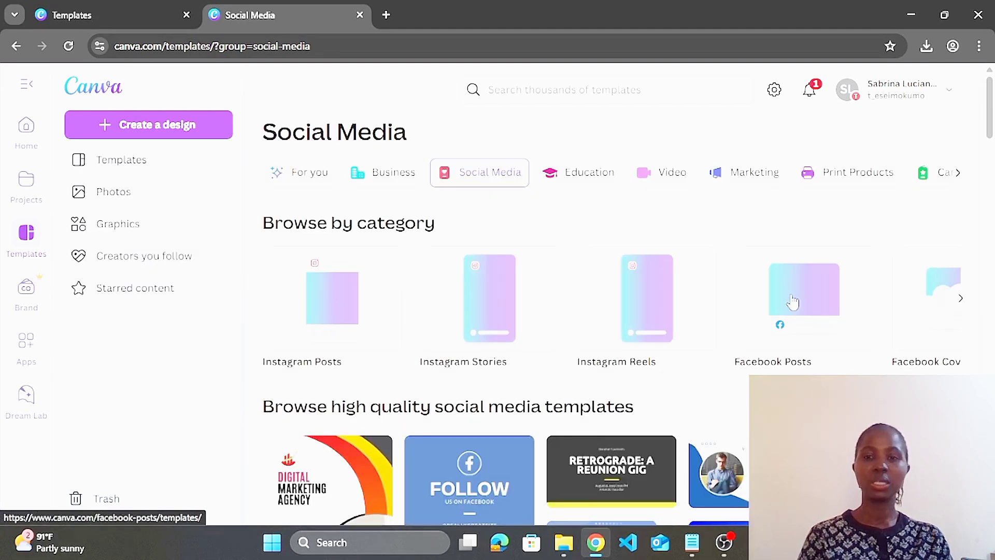
pyautogui.scroll(-8, 994, 171)
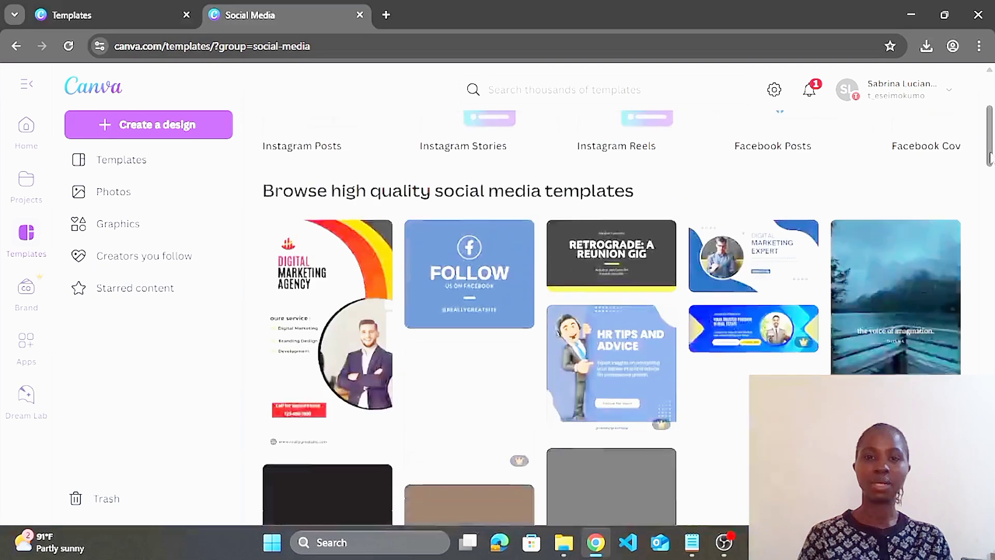
pyautogui.scroll(4, 993, 171)
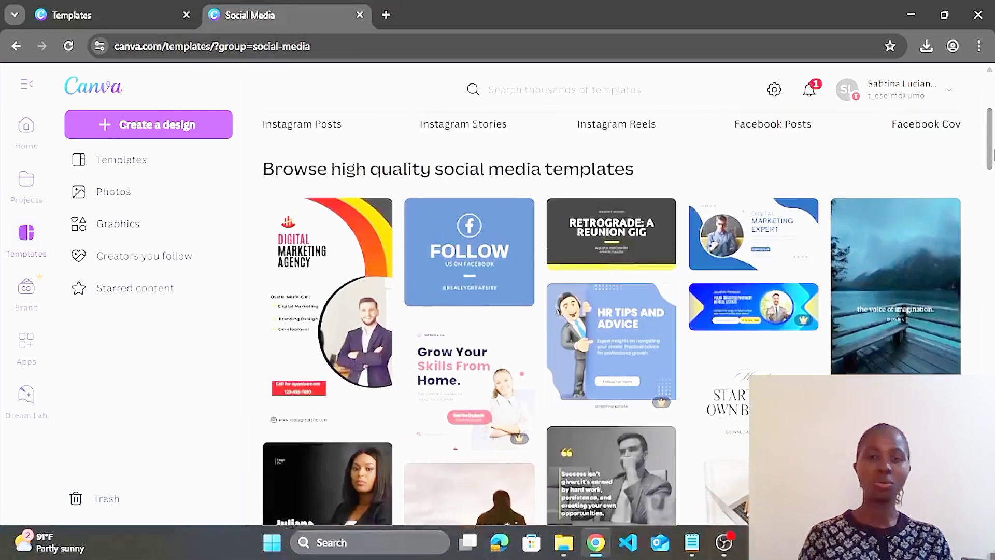
pyautogui.moveTo(993, 150); pyautogui.dragTo(993, 130)
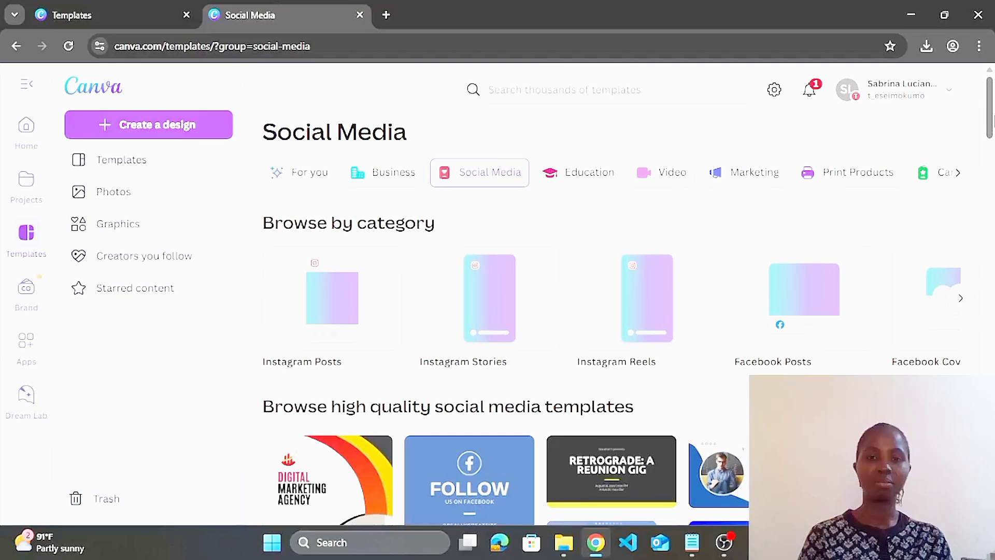
# Step: Browse the Instagram Stories templates, return to Social Media, and look through the Instagram Reels templates
pyautogui.click(482, 328)
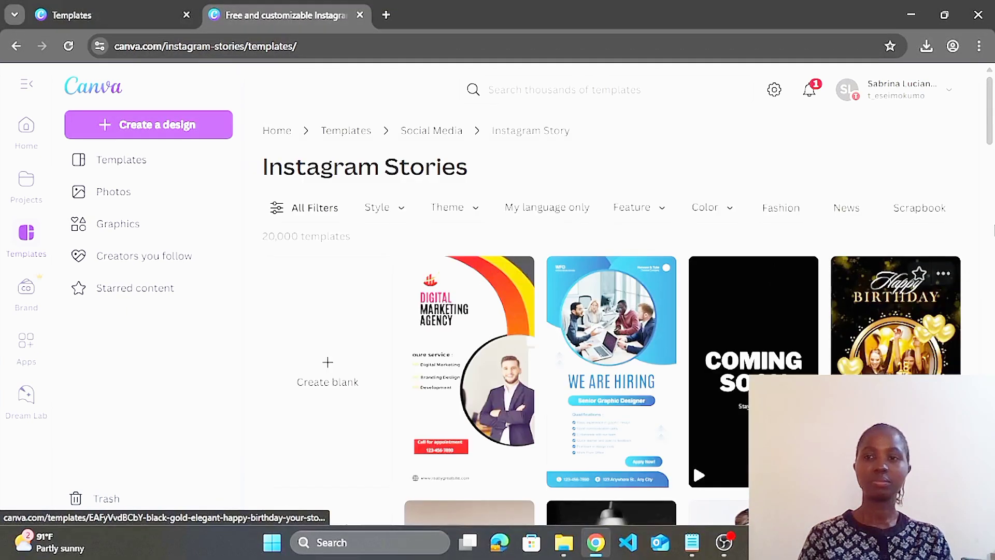
pyautogui.moveTo(990, 139); pyautogui.dragTo(988, 103)
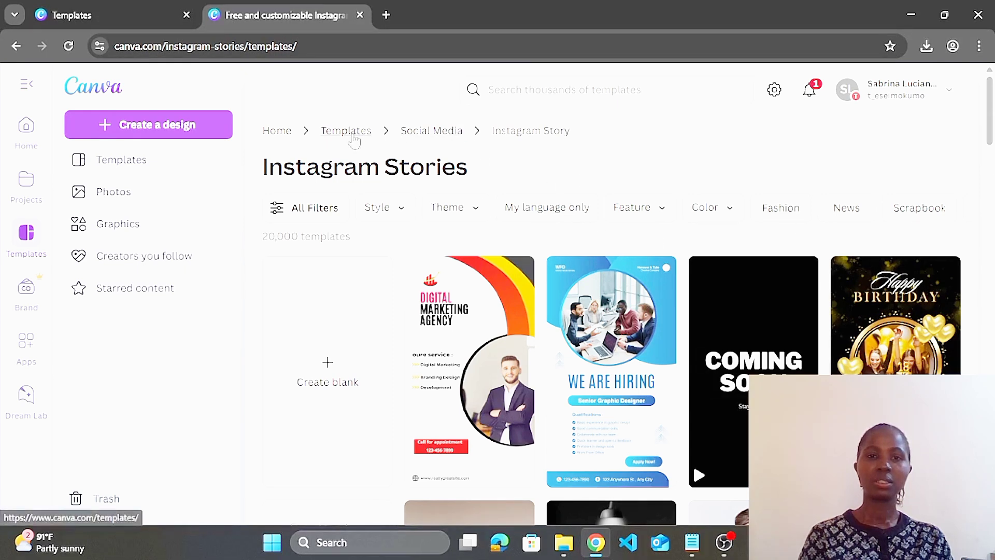
pyautogui.click(431, 131)
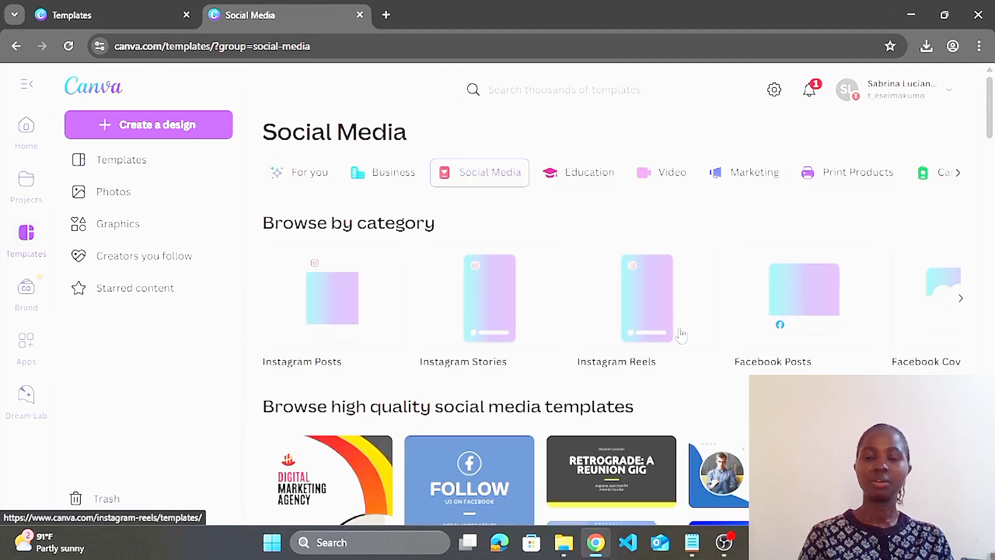
pyautogui.click(633, 307)
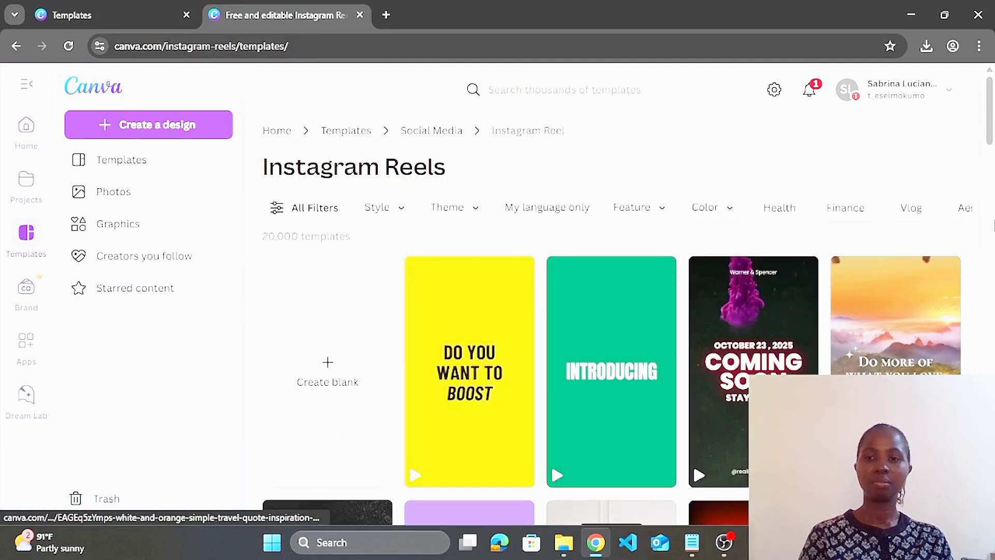
pyautogui.moveTo(991, 128)
pyautogui.mouseDown()
pyautogui.moveTo(991, 186)
pyautogui.moveTo(981, 125)
pyautogui.mouseUp()
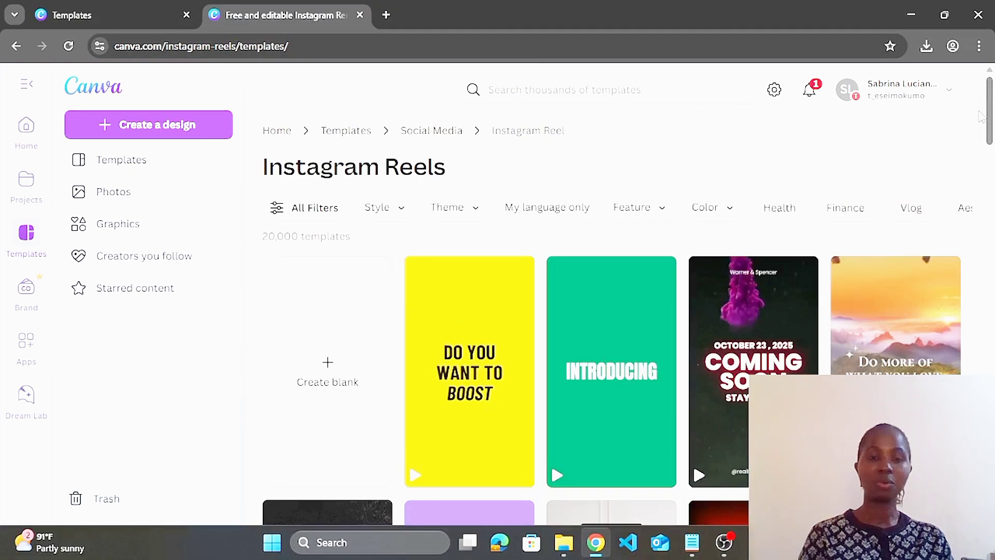
# Step: Create a blank Instagram Reel design and look over its template and element collections
pyautogui.click(330, 365)
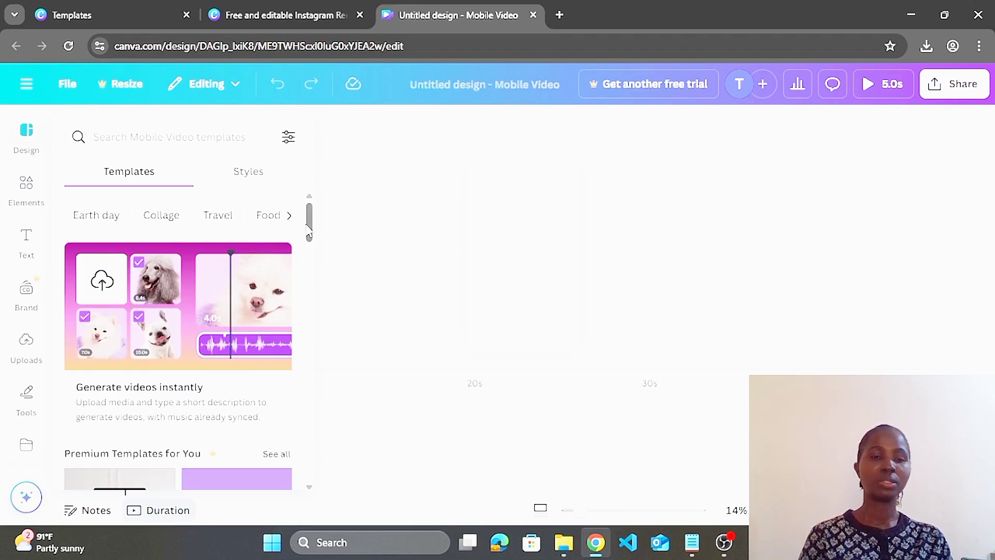
pyautogui.click(556, 216)
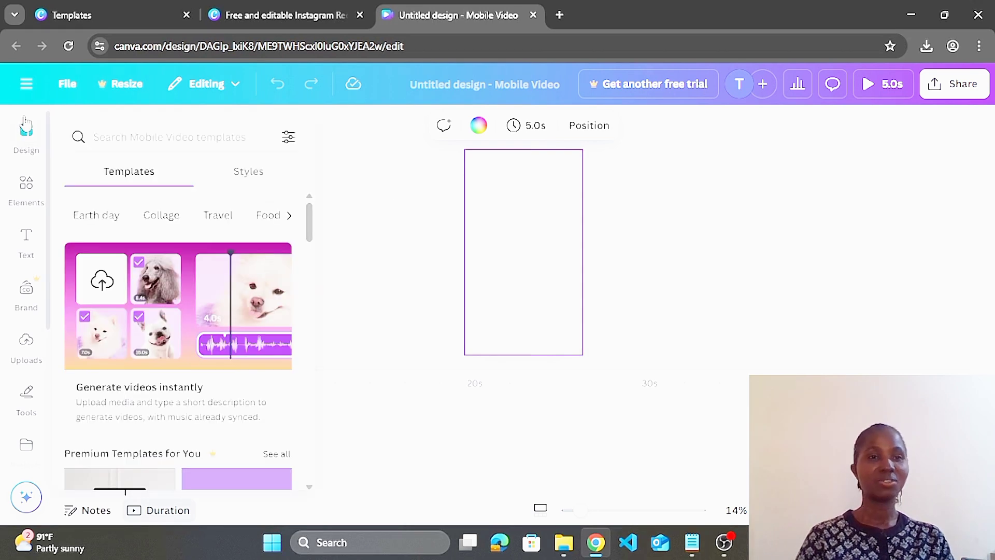
pyautogui.moveTo(26, 194)
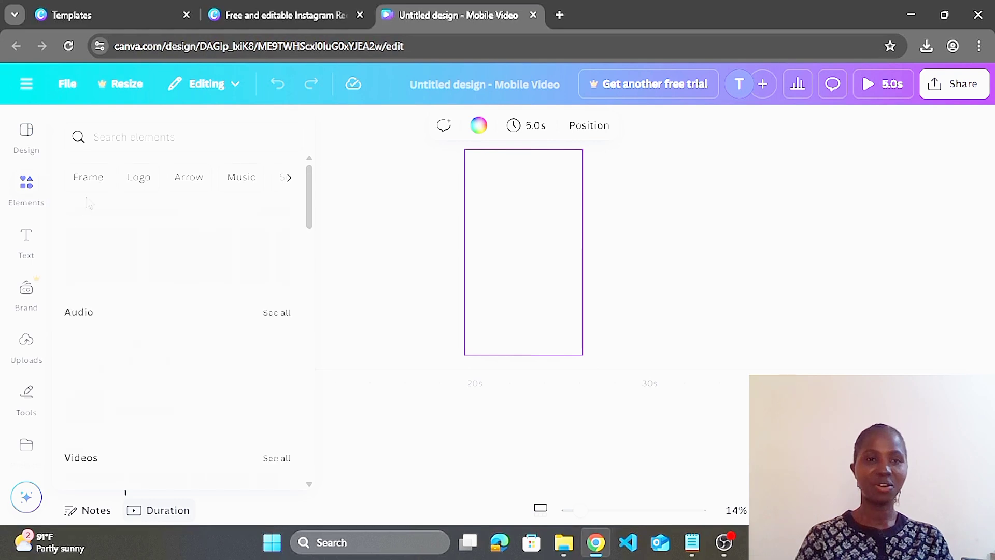
pyautogui.click(25, 134)
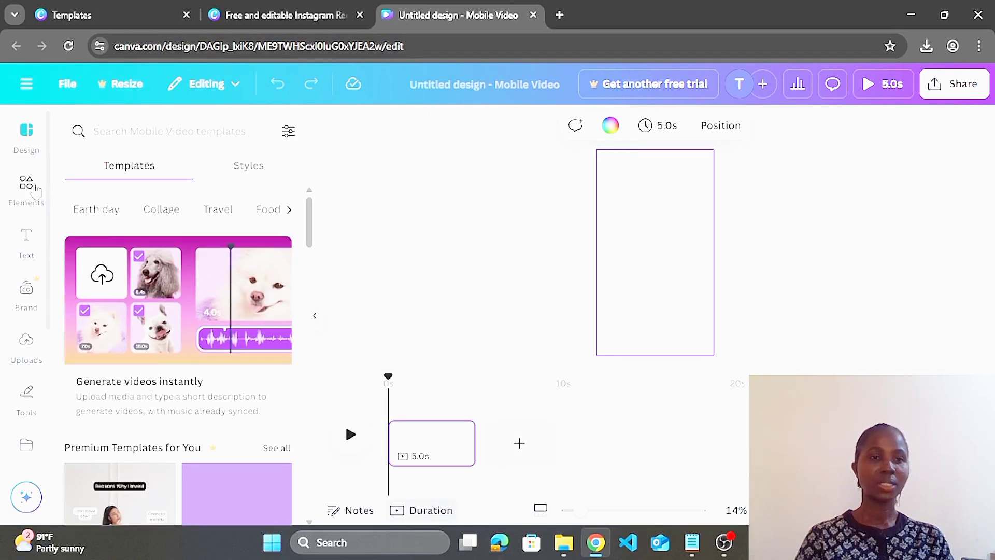
pyautogui.click(26, 134)
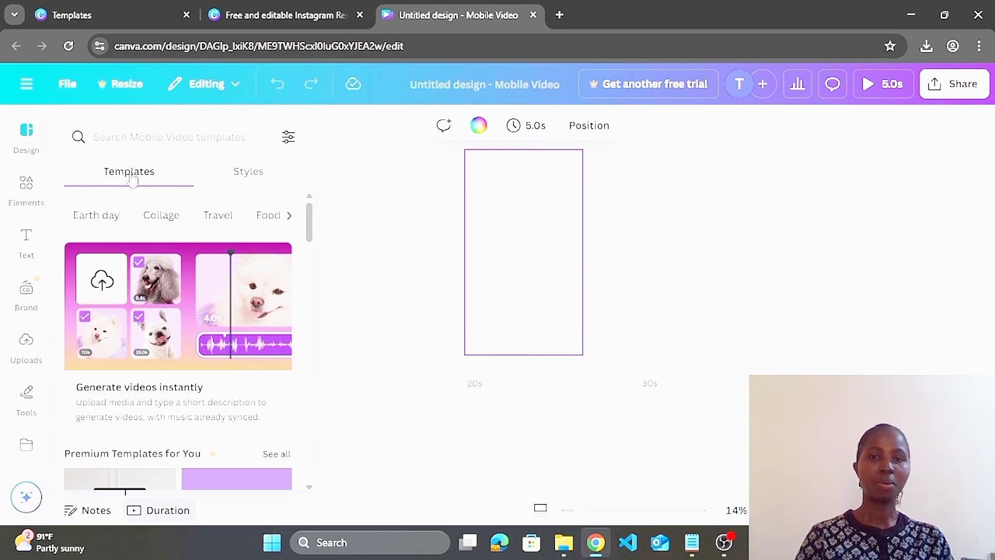
pyautogui.click(28, 134)
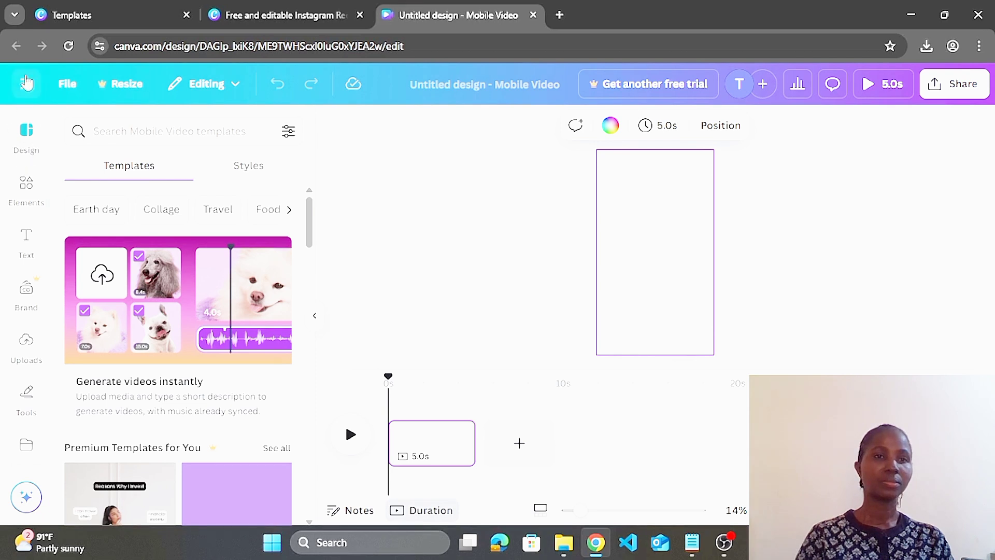
# Step: Close the blank mobile video design and browse further Social Media template categories, such as Facebook Covers and TikTok Videos
pyautogui.click(348, 17)
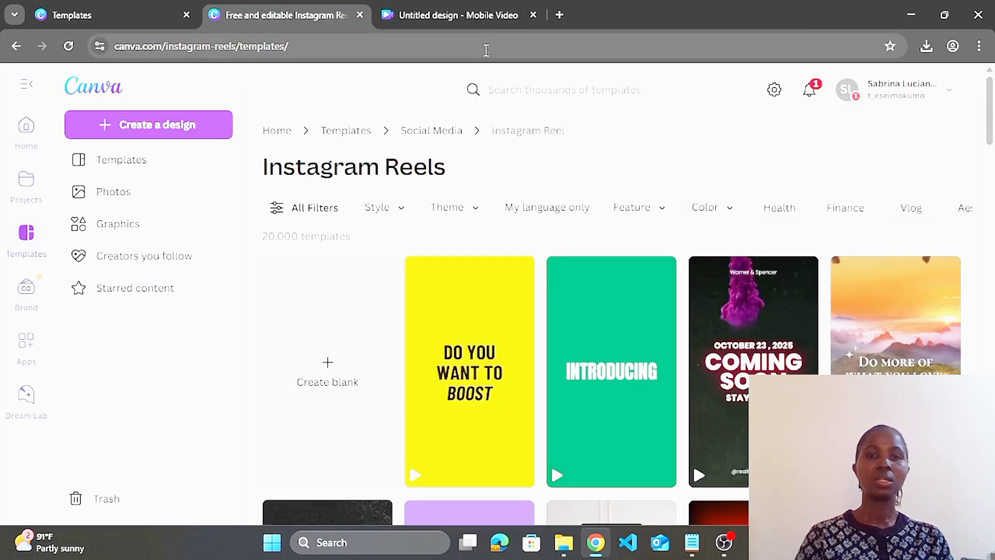
pyautogui.click(534, 15)
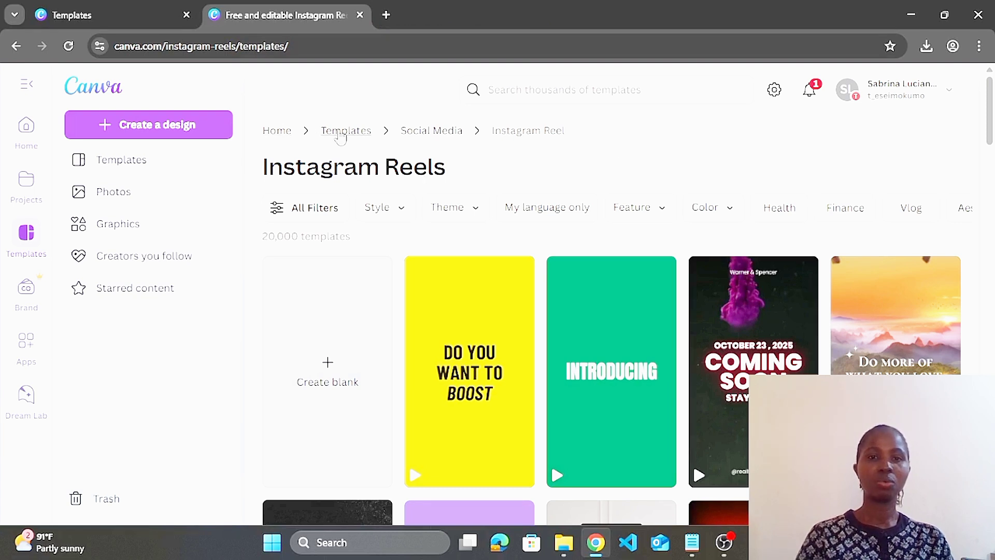
pyautogui.click(417, 131)
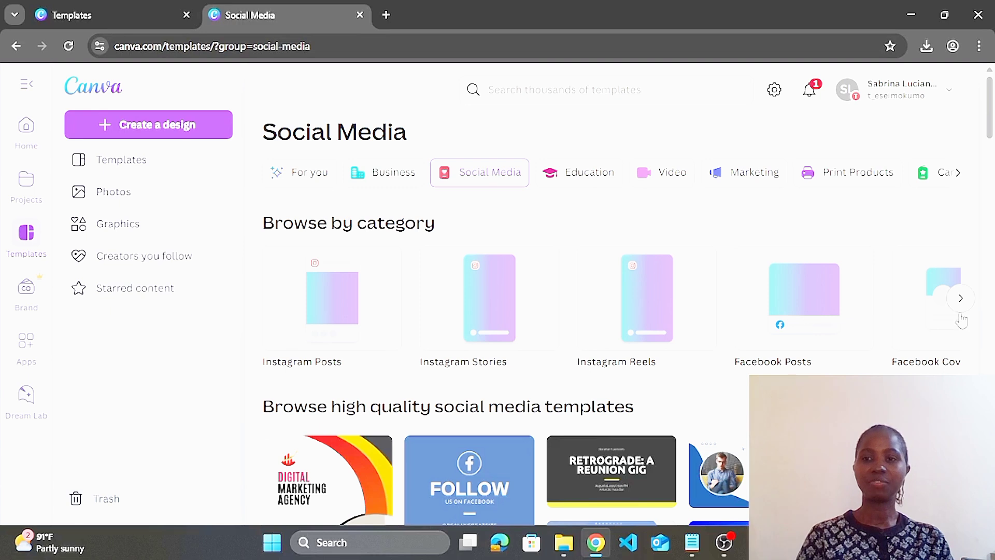
pyautogui.click(961, 298)
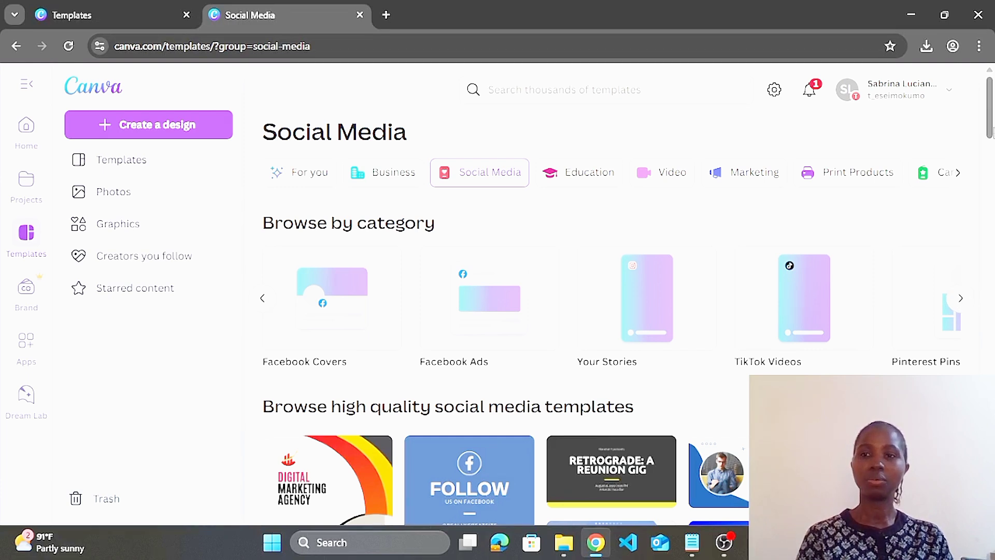
pyautogui.moveTo(991, 129); pyautogui.dragTo(990, 93)
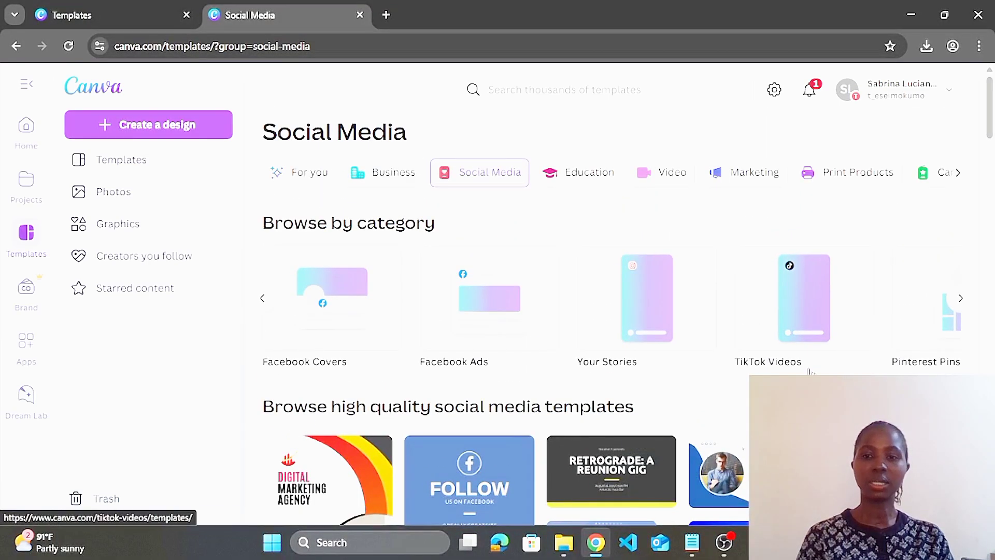
pyautogui.moveTo(991, 109); pyautogui.dragTo(926, 52)
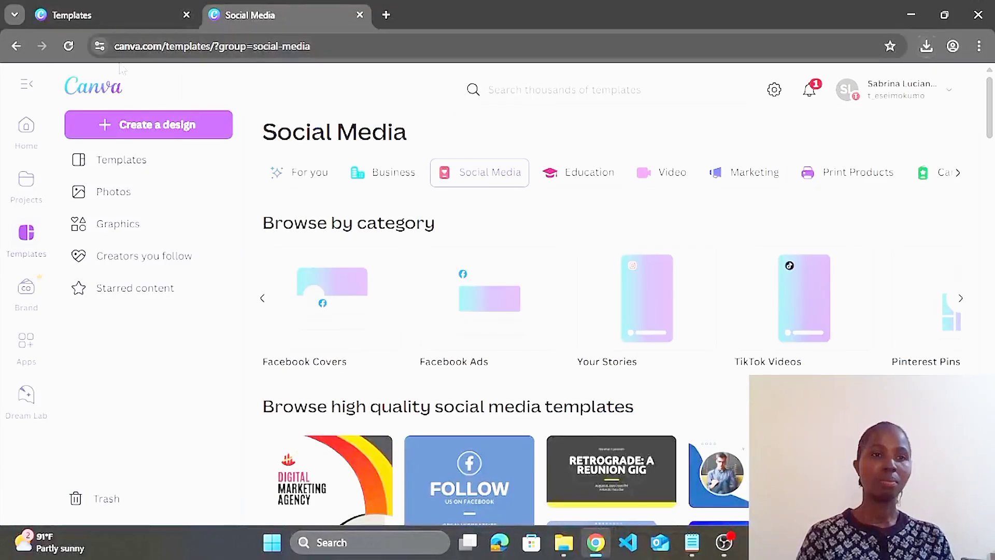
# Step: Reopen the "USE CANVA LIKE A PRO" thumbnail from the home page's recent designs and review the options available for the "Workflows that work." text
pyautogui.click(27, 128)
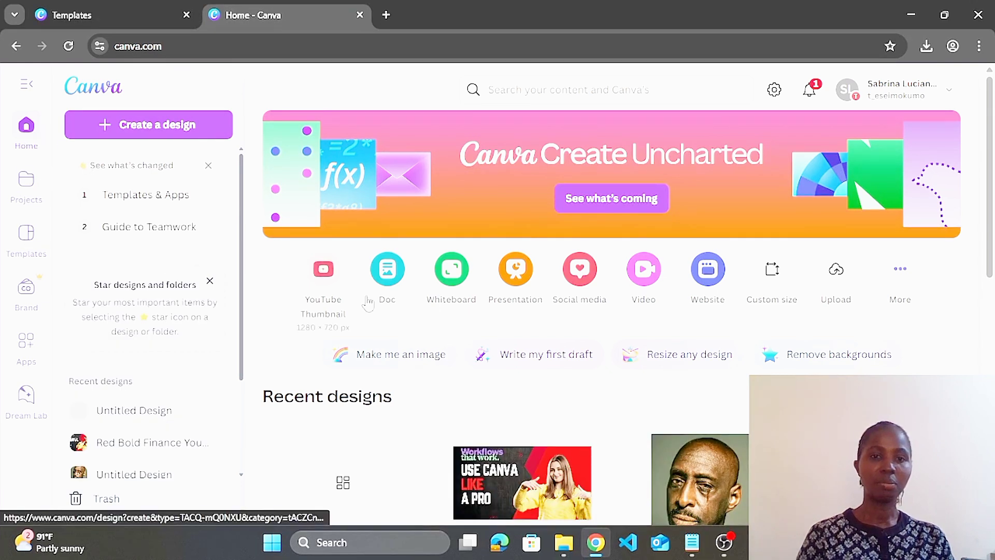
pyautogui.click(500, 476)
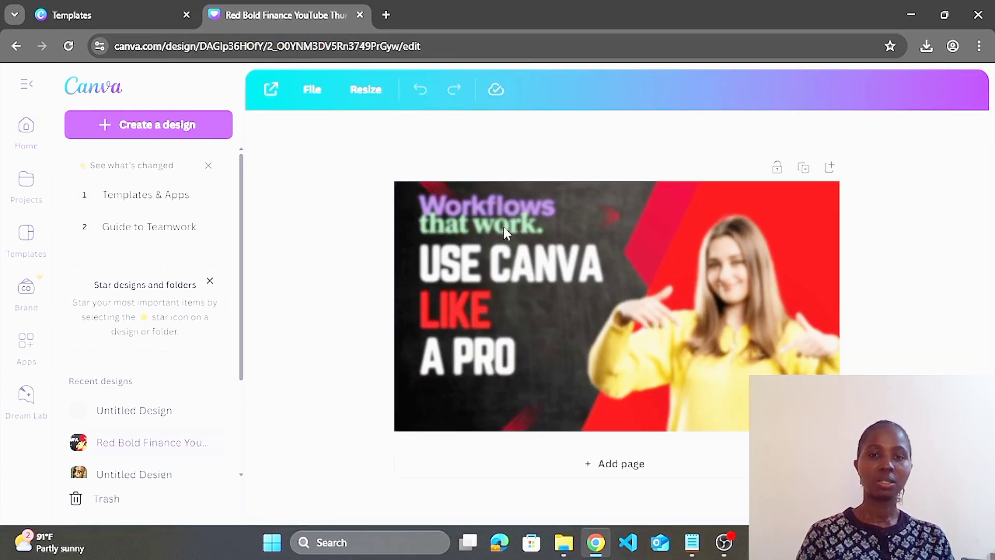
pyautogui.rightClick(463, 225)
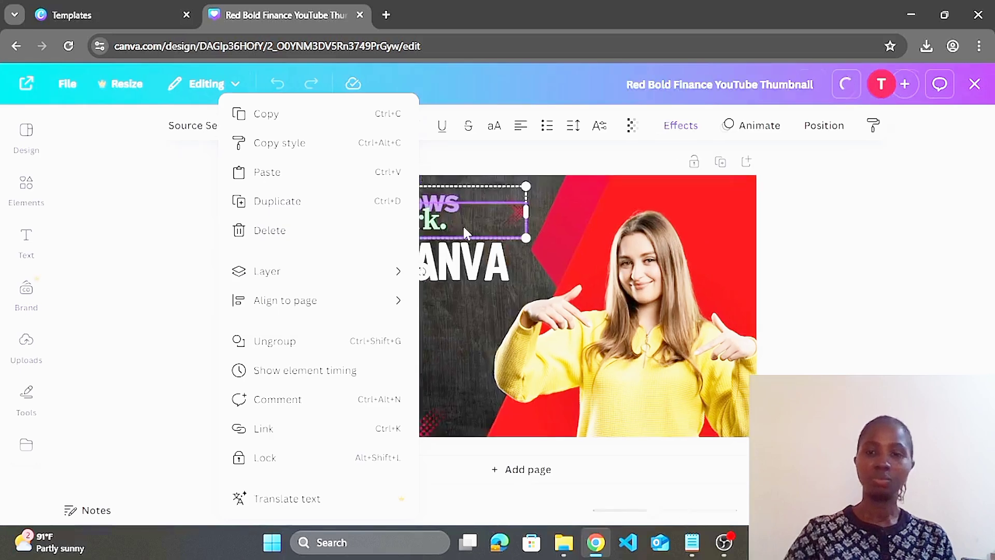
pyautogui.press('Escape')
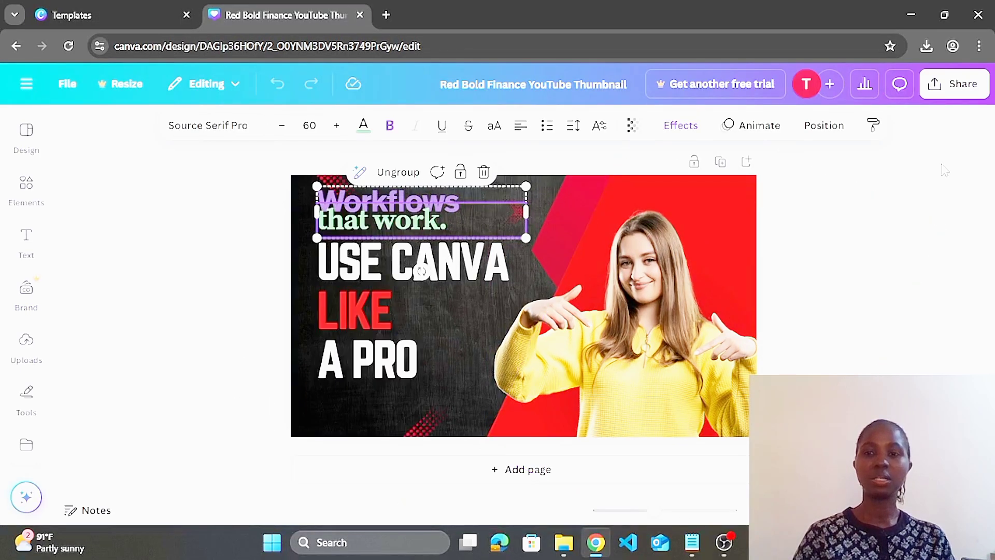
pyautogui.doubleClick(380, 207)
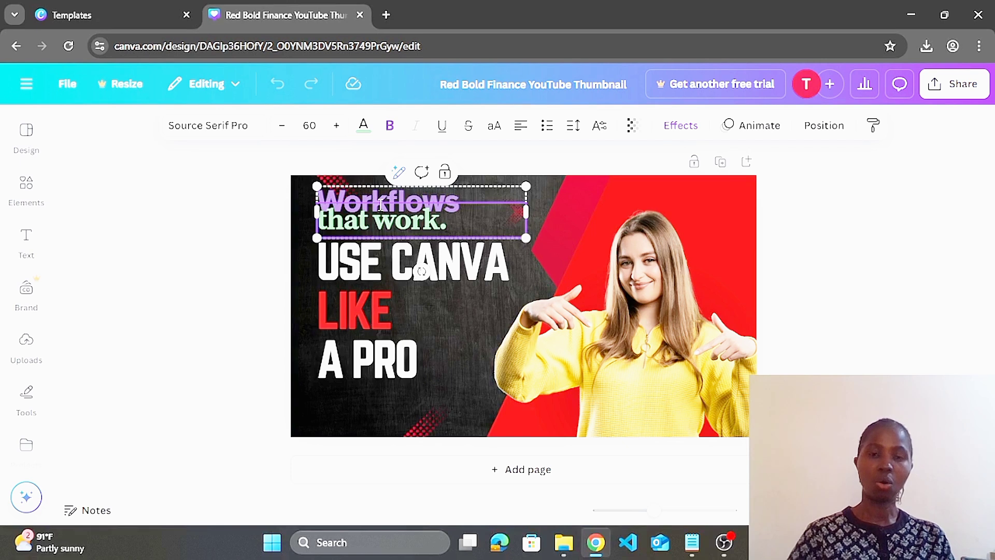
pyautogui.rightClick(381, 206)
pyautogui.rightClick(349, 204)
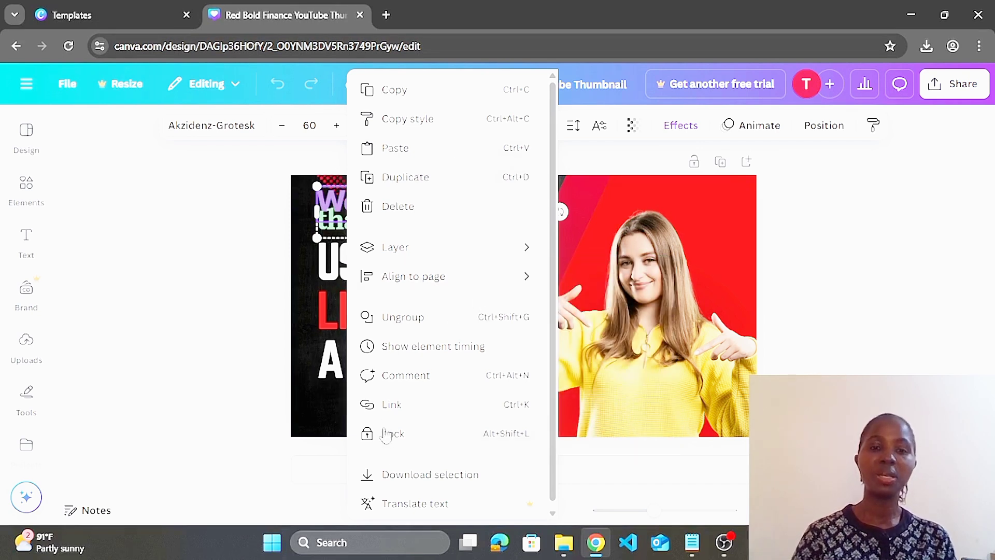
pyautogui.click(599, 174)
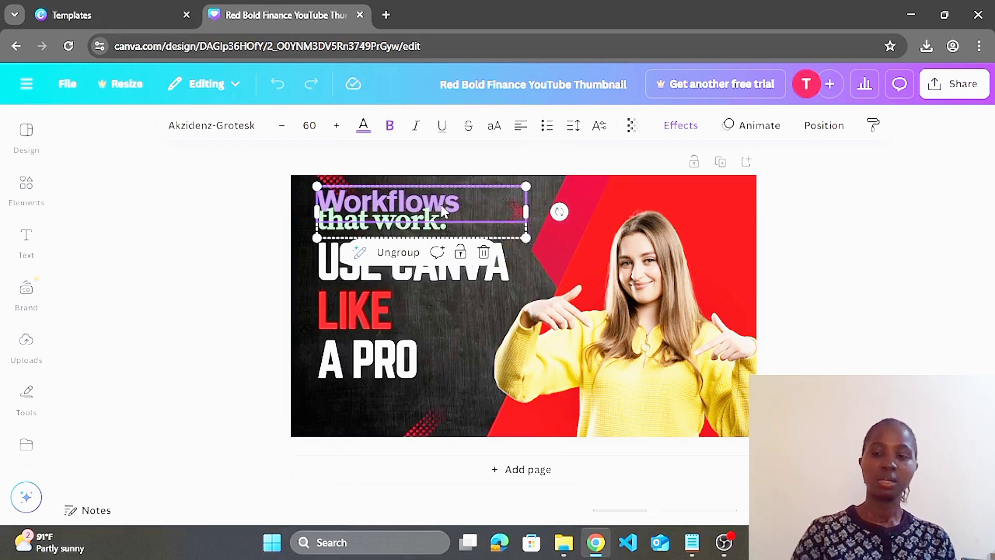
# Step: Delete the "Workflows" and "that work." text lines above the headline and select the thumbnail's background
pyautogui.press('Delete')
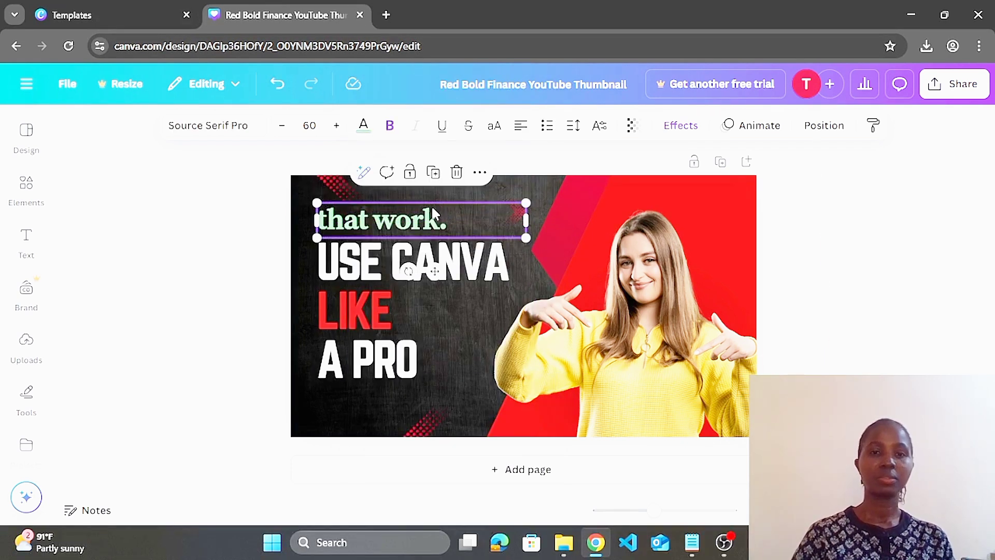
pyautogui.click(431, 205)
pyautogui.click(556, 203)
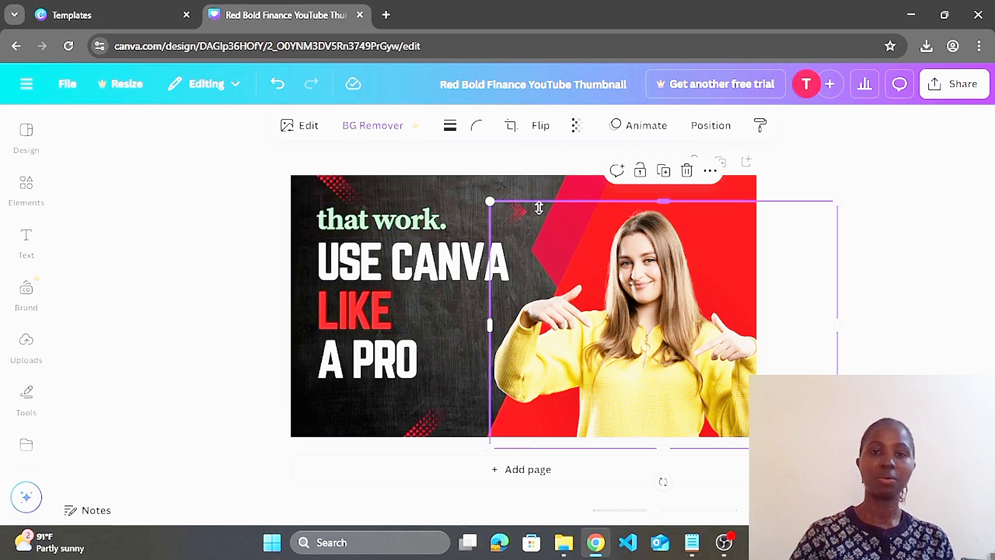
pyautogui.click(442, 228)
pyautogui.press('Delete')
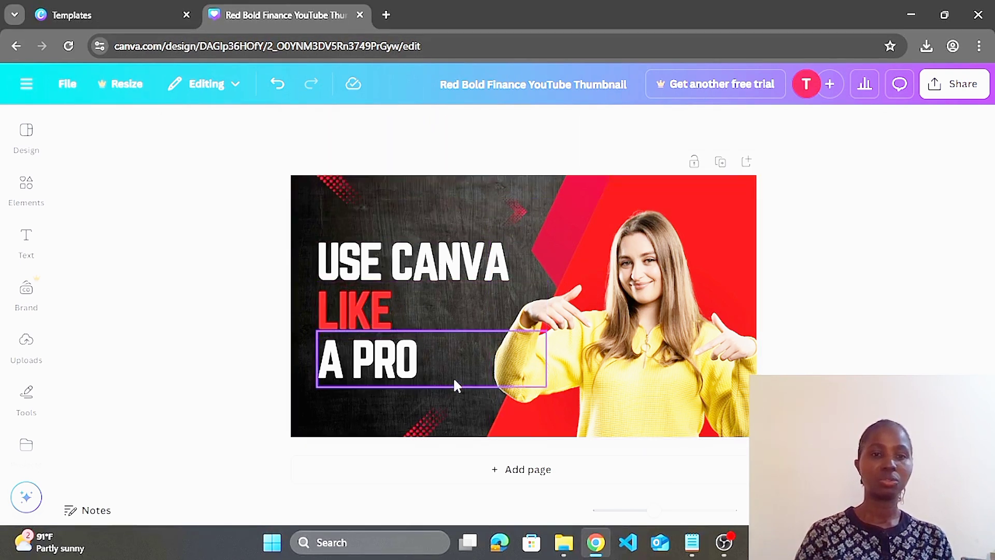
pyautogui.click(461, 409)
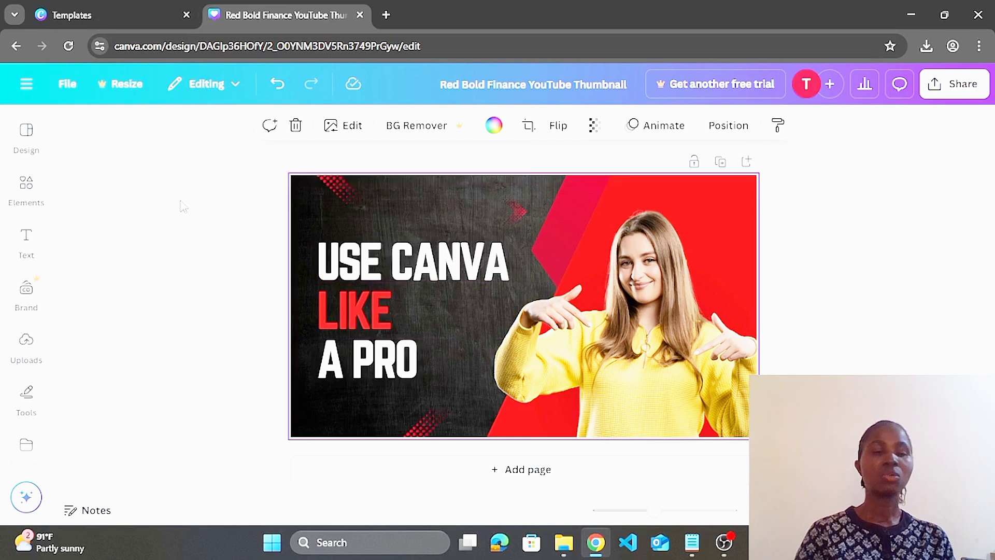
# Step: Browse the arrow elements, looking through the Shapes, Graphics, Photos and Videos categories
pyautogui.click(27, 188)
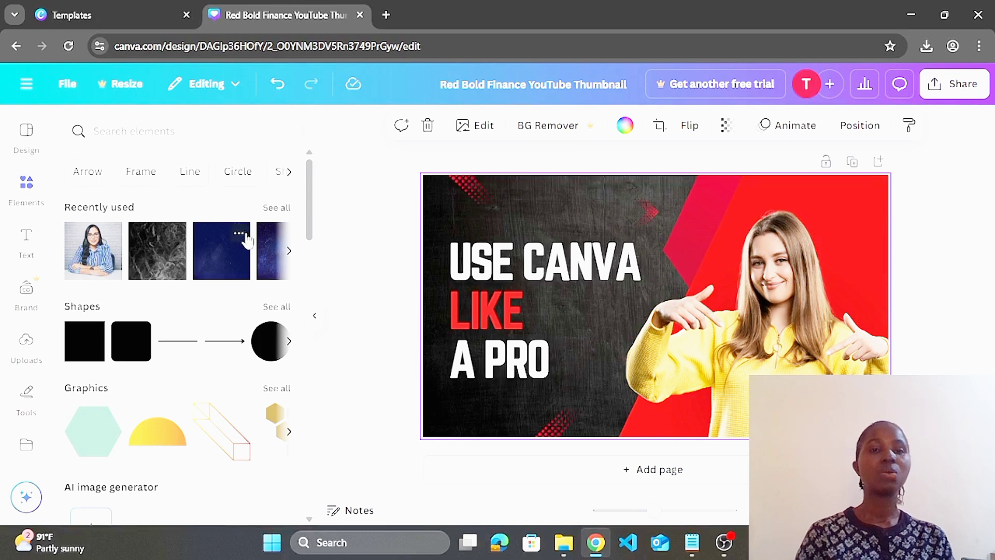
pyautogui.moveTo(311, 220); pyautogui.dragTo(328, 174)
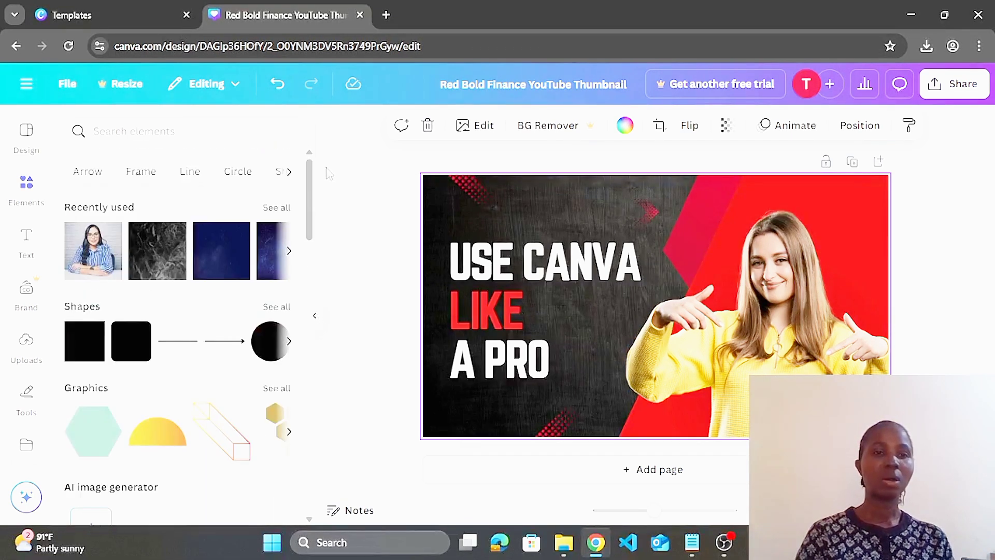
pyautogui.click(89, 172)
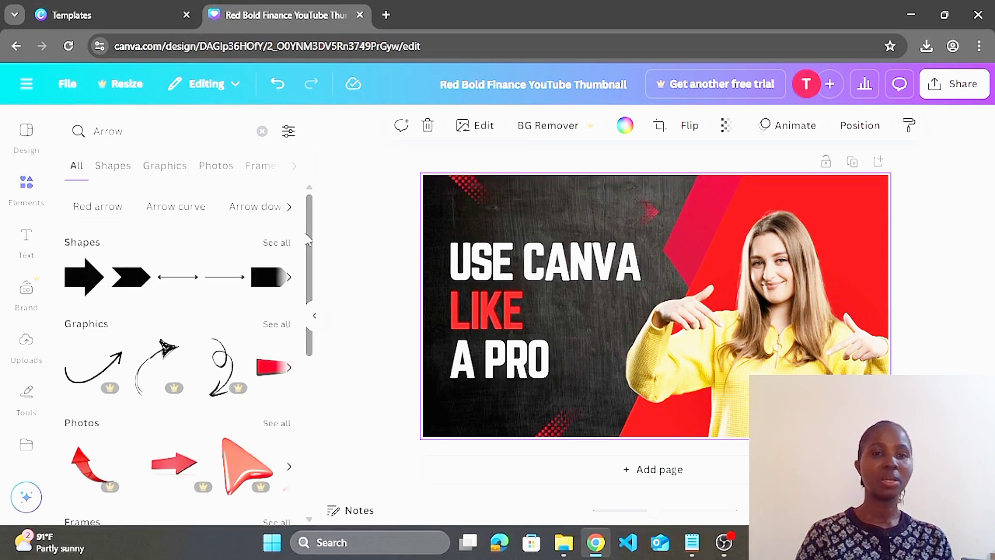
pyautogui.scroll(-5, 313, 240)
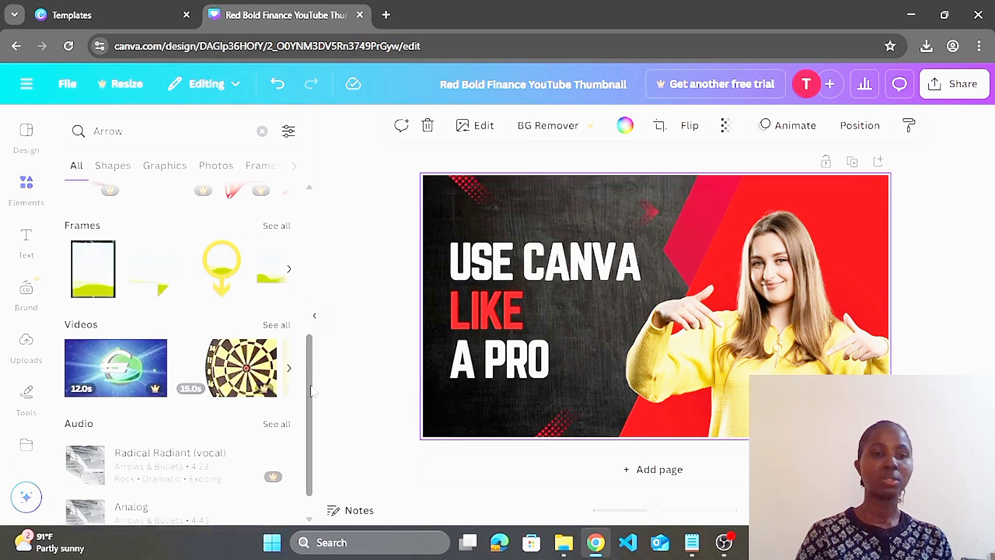
pyautogui.scroll(6, 311, 235)
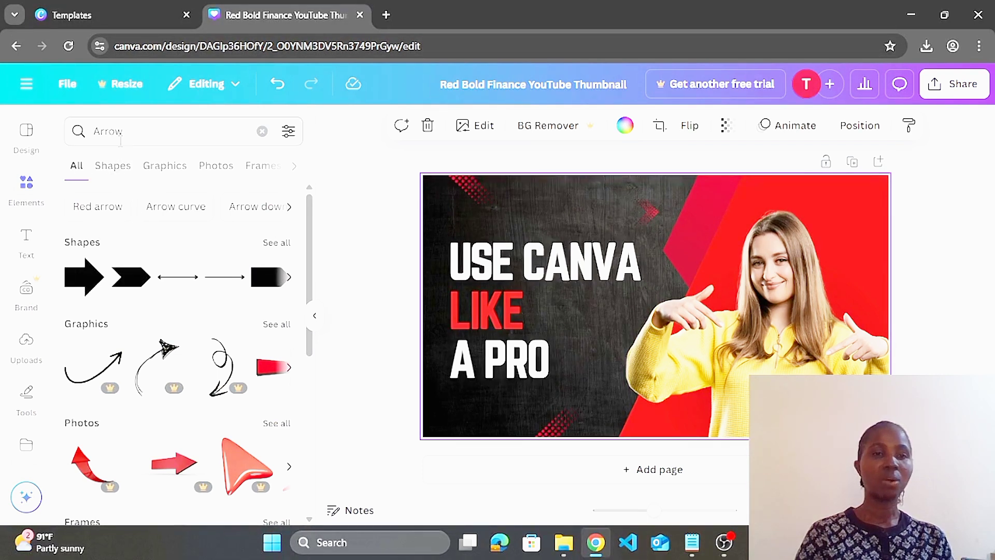
pyautogui.click(112, 169)
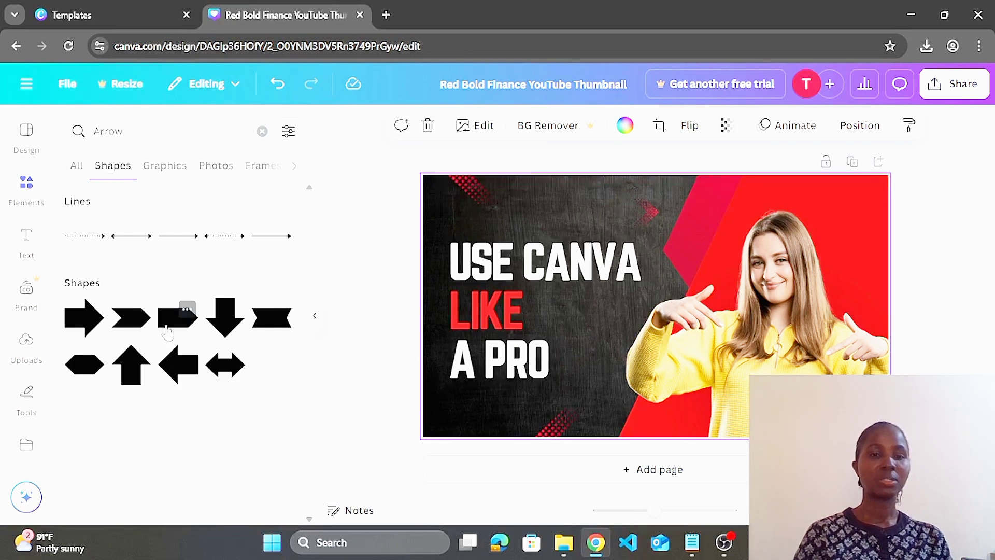
pyautogui.click(175, 171)
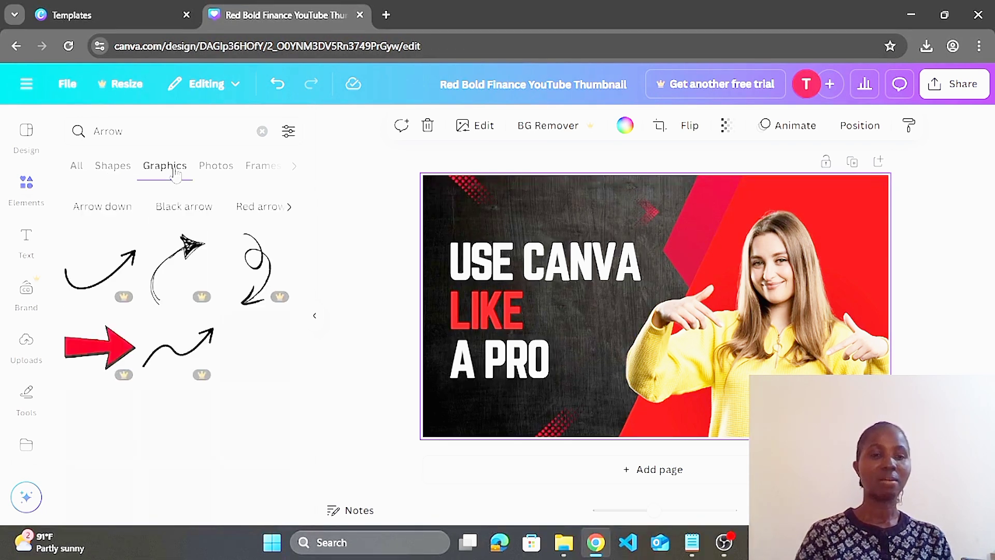
pyautogui.click(220, 168)
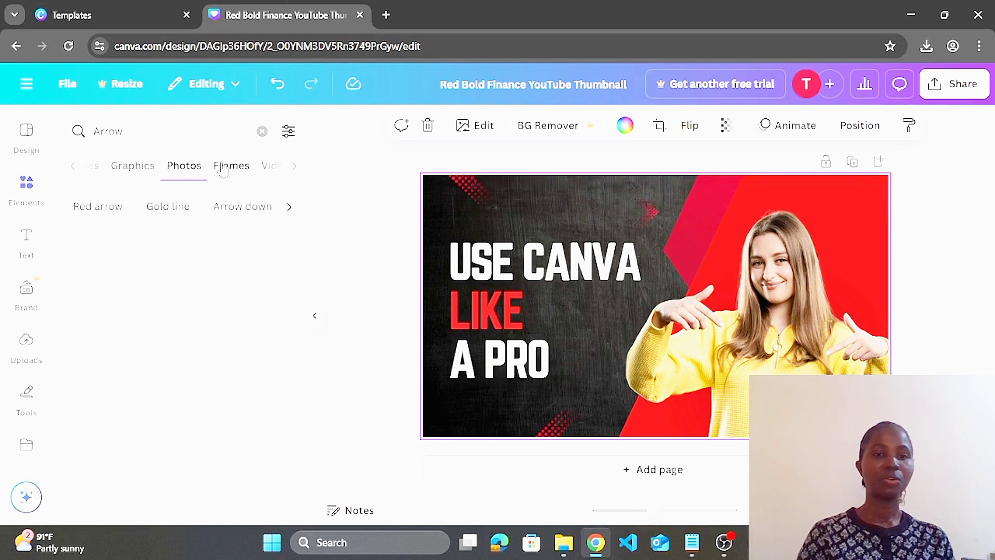
pyautogui.click(269, 167)
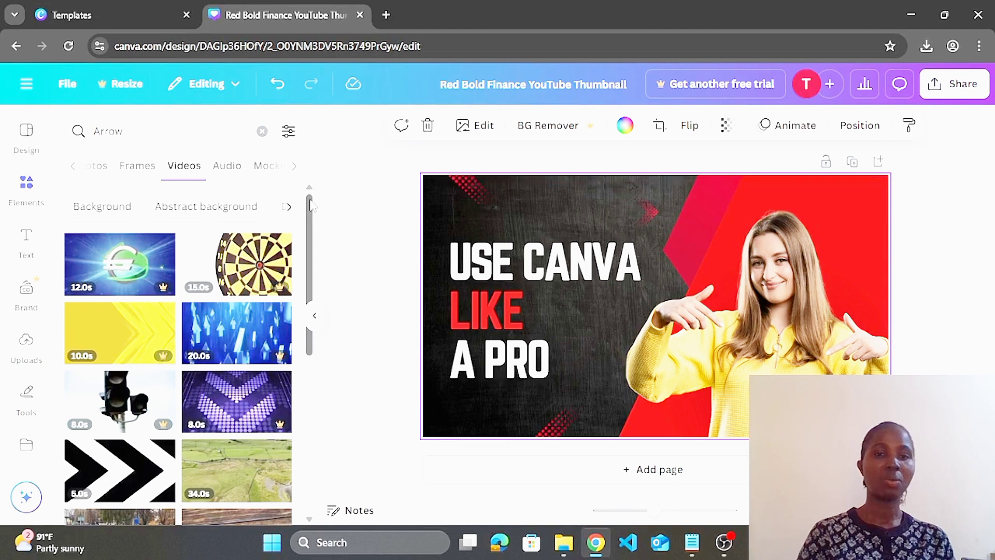
# Step: Replace the arrow search with a search of the elements for "BACKGROUND"
pyautogui.click(261, 131)
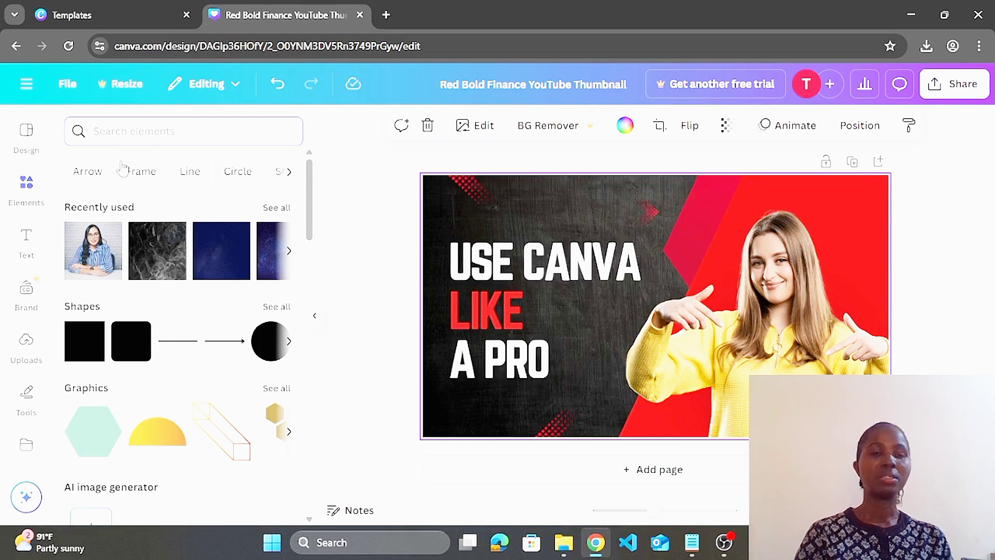
pyautogui.write('B')
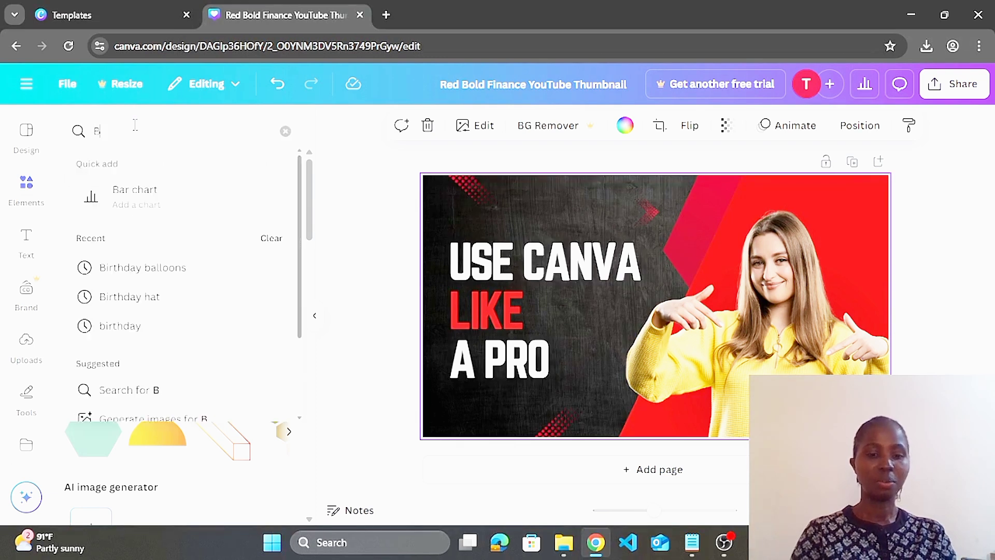
pyautogui.write('ACKGROUND')
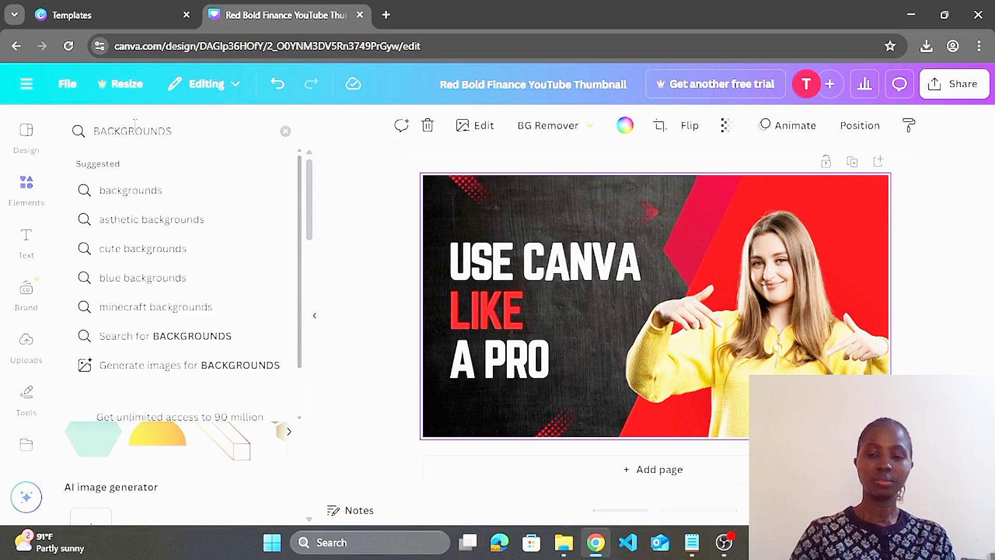
pyautogui.press('Return')
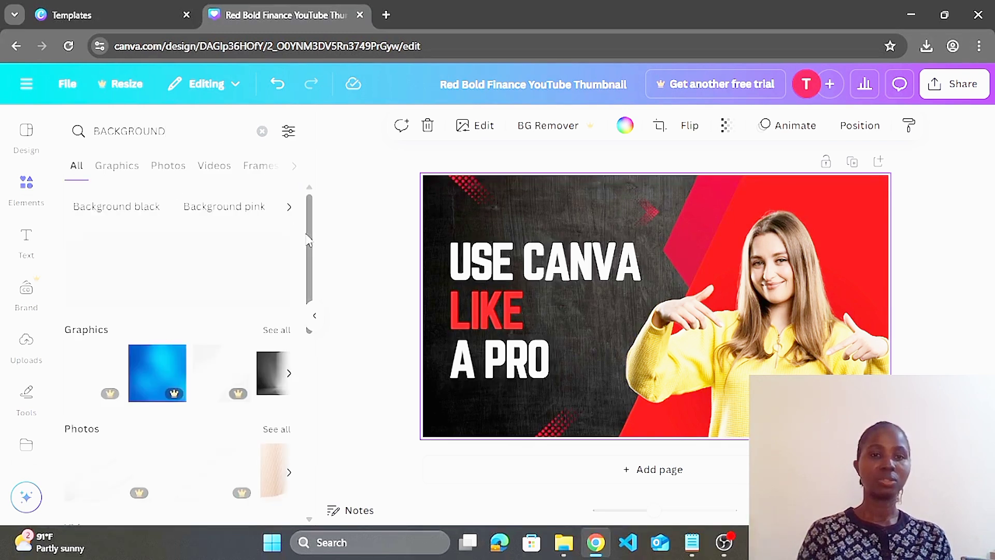
# Step: Look through the background elements by category, including Graphics, Photos, Frames and Mockups, and clear the search
pyautogui.moveTo(310, 240)
pyautogui.mouseDown()
pyautogui.moveTo(309, 293)
pyautogui.moveTo(308, 228)
pyautogui.mouseUp()
pyautogui.click(123, 176)
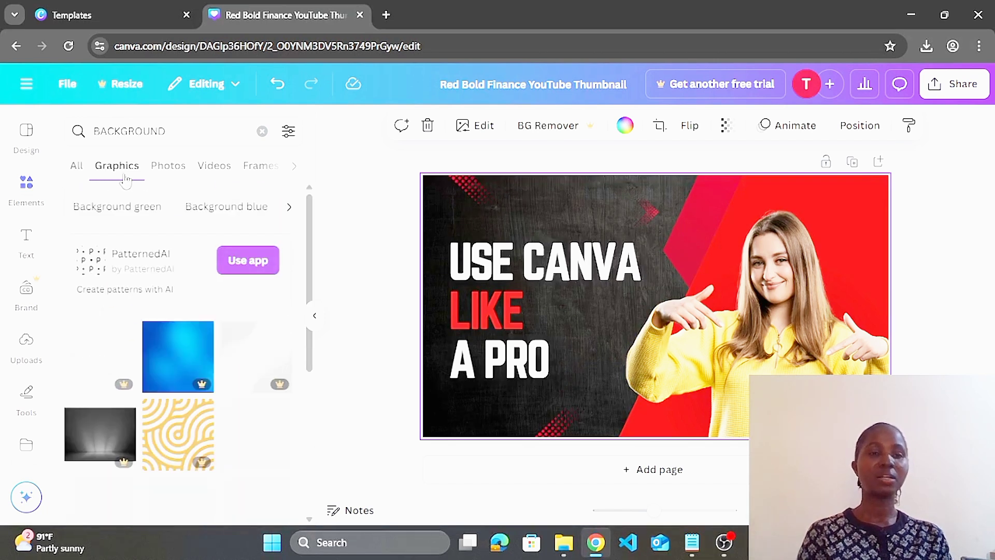
pyautogui.click(167, 166)
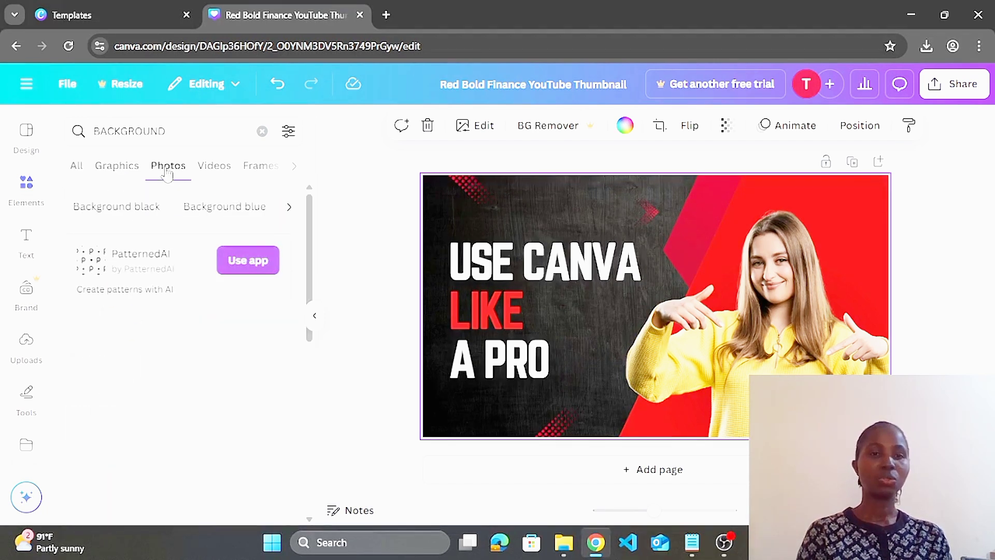
pyautogui.click(213, 167)
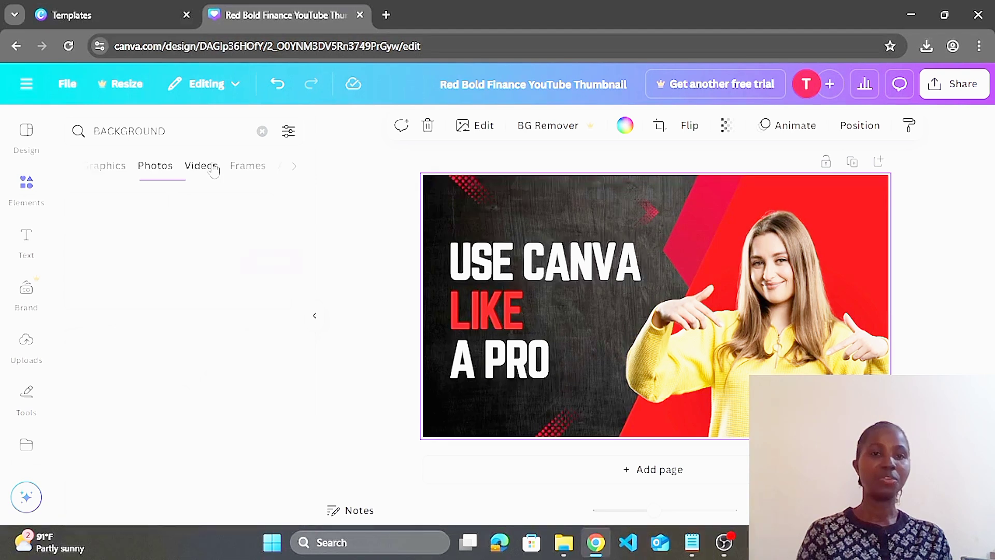
pyautogui.click(246, 168)
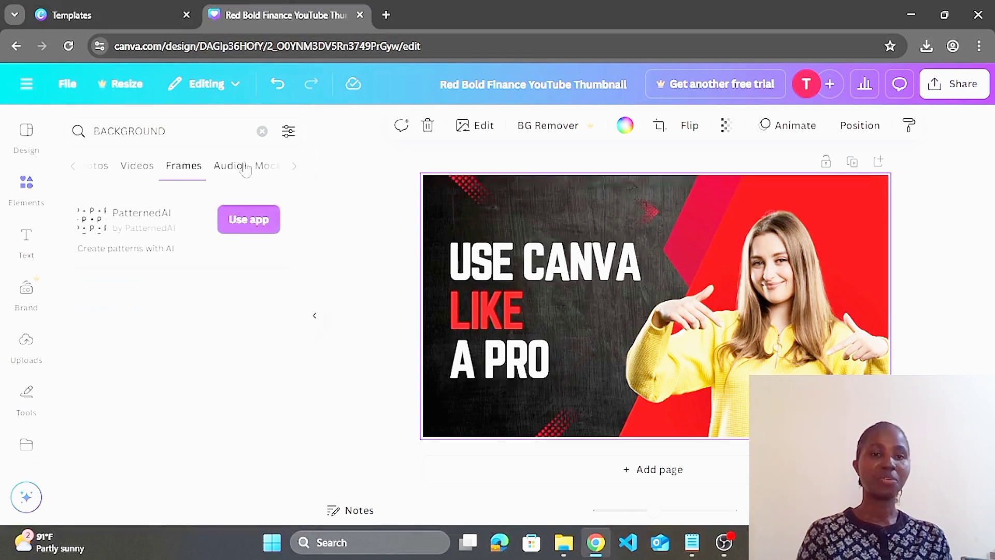
pyautogui.click(274, 167)
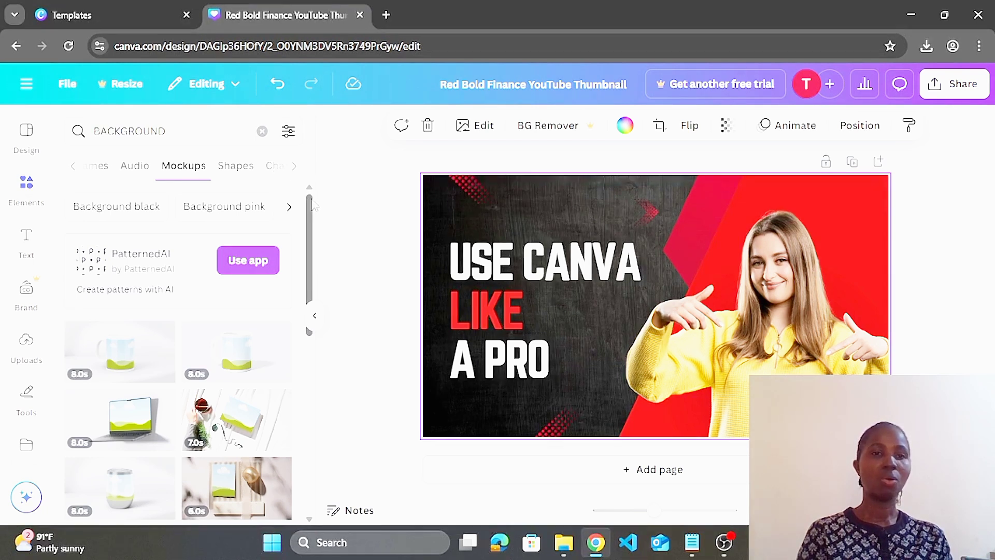
pyautogui.click(74, 167)
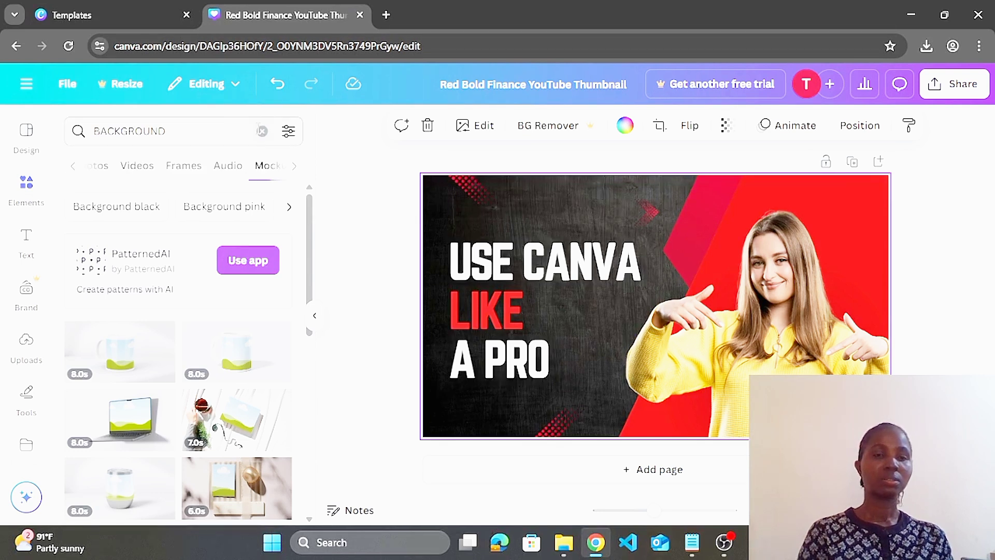
pyautogui.click(262, 131)
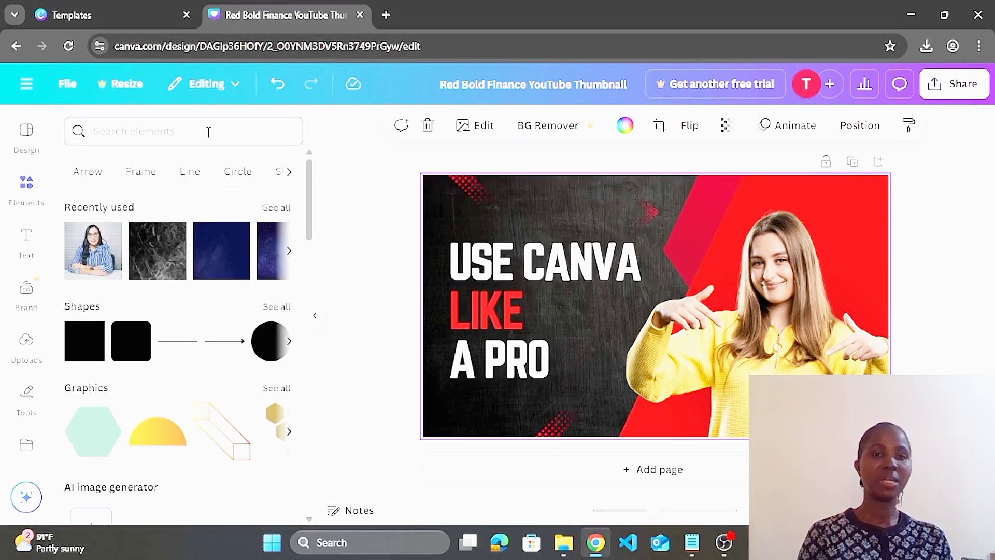
# Step: Browse the frame elements, including the Photos category, and return to the thumbnail with the elements collection closed
pyautogui.click(25, 184)
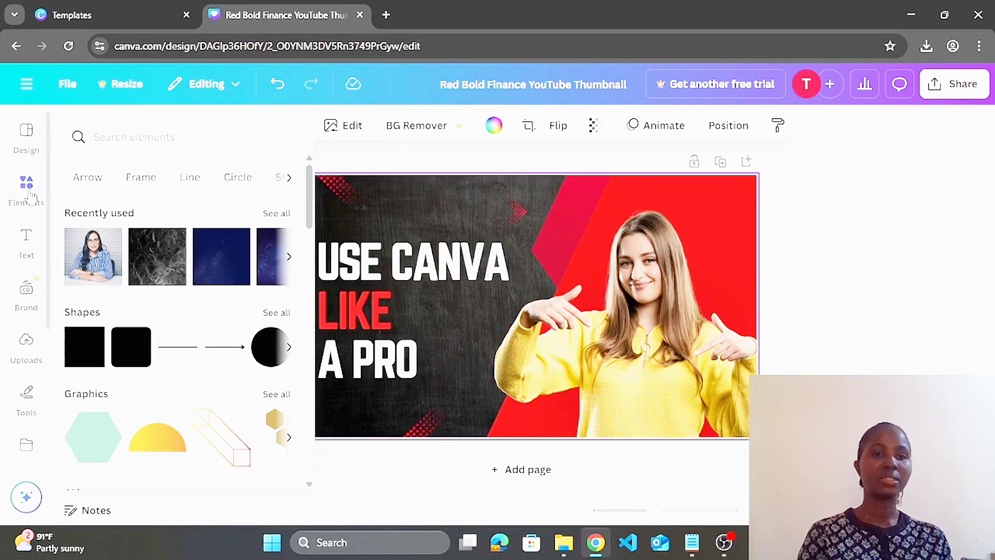
pyautogui.click(141, 177)
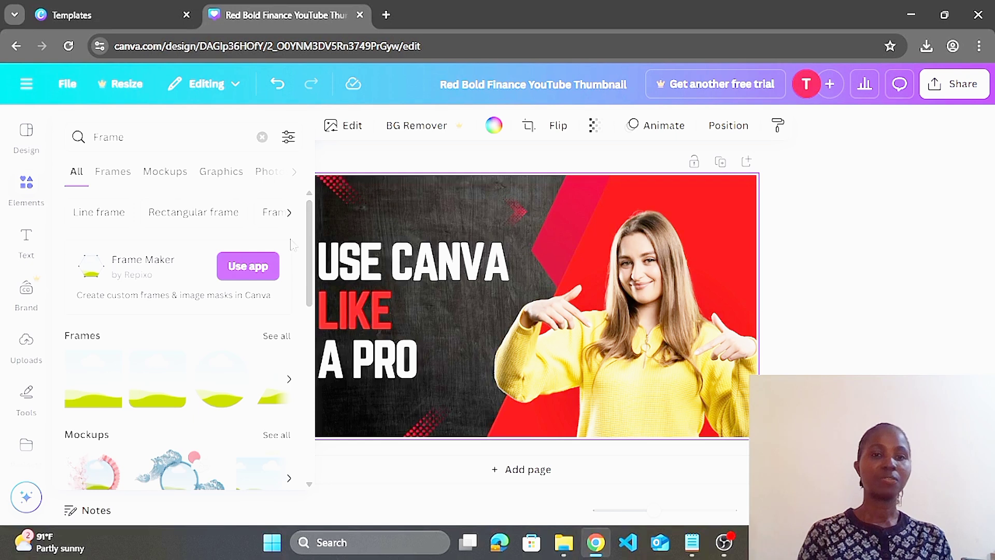
pyautogui.moveTo(309, 242); pyautogui.dragTo(318, 221)
pyautogui.click(269, 176)
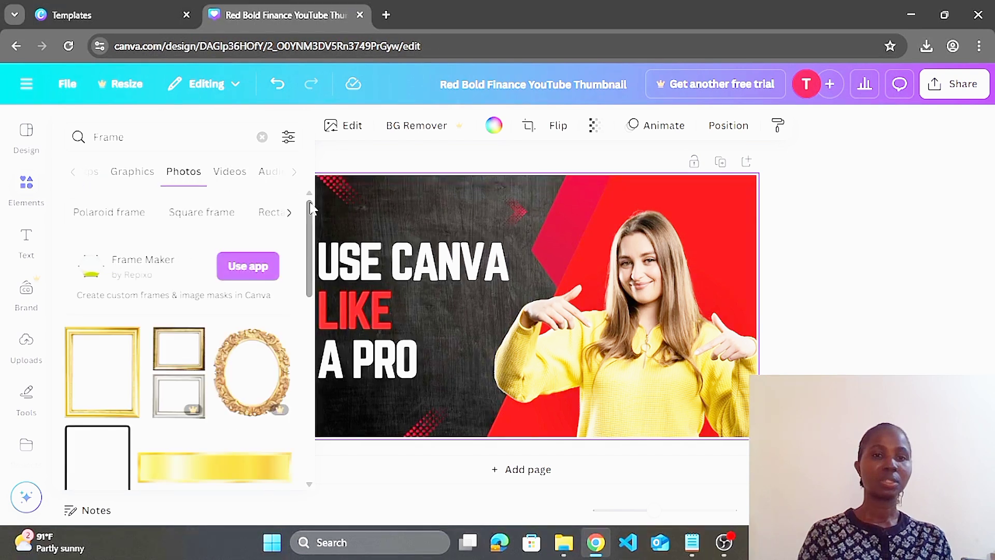
pyautogui.moveTo(310, 208); pyautogui.dragTo(297, 260)
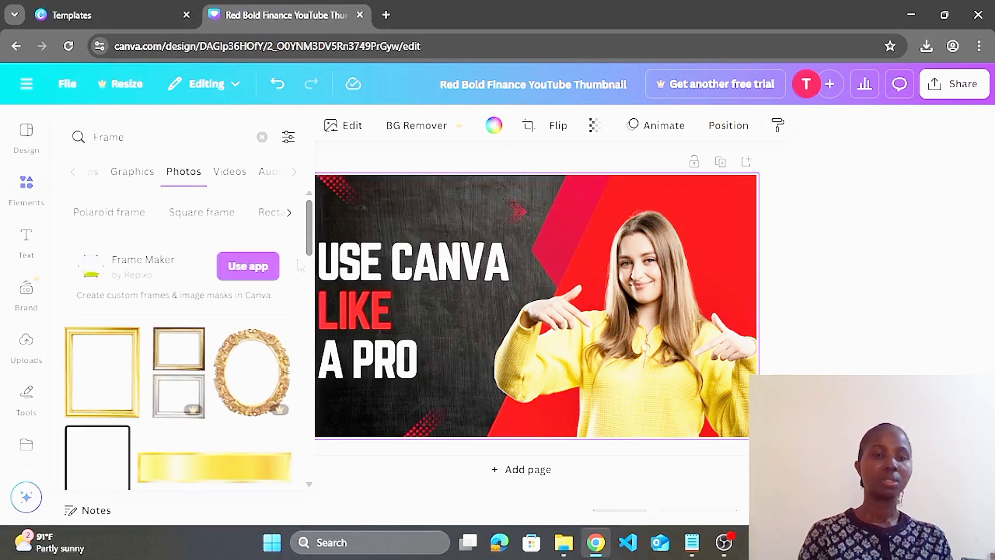
pyautogui.click(28, 240)
pyautogui.click(46, 228)
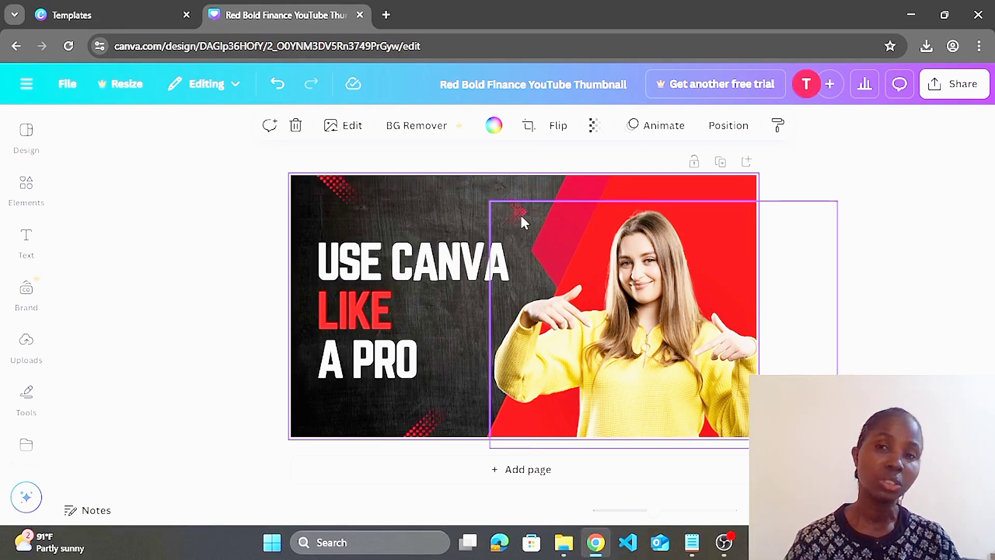
# Step: Try several document colors on the large red shape behind the woman and set it to dark red #66000e
pyautogui.click(494, 127)
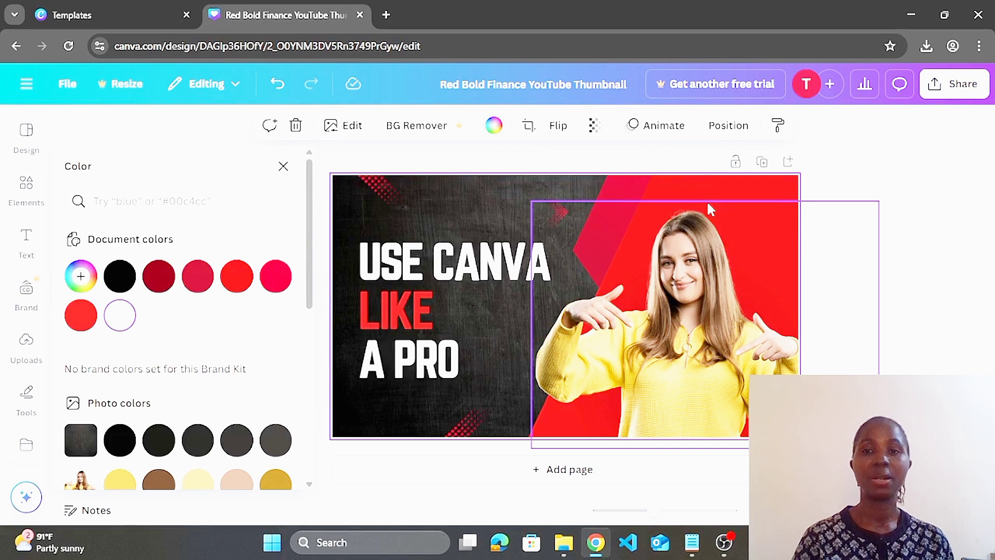
pyautogui.click(779, 194)
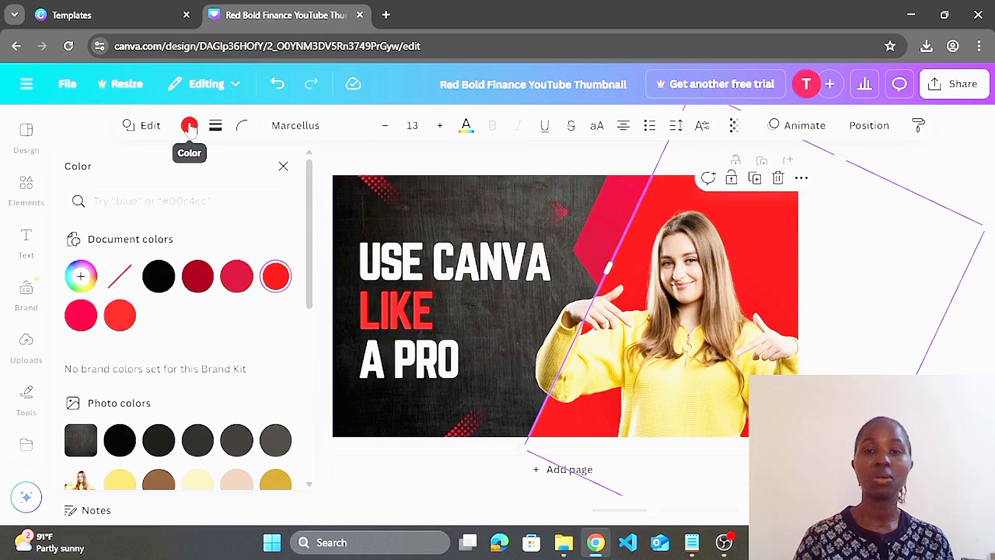
pyautogui.click(198, 279)
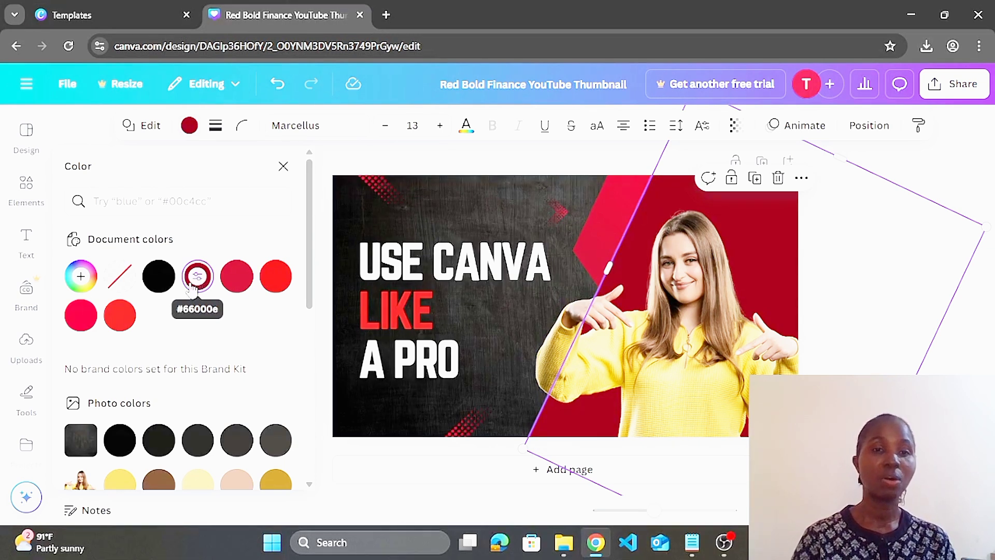
pyautogui.click(80, 320)
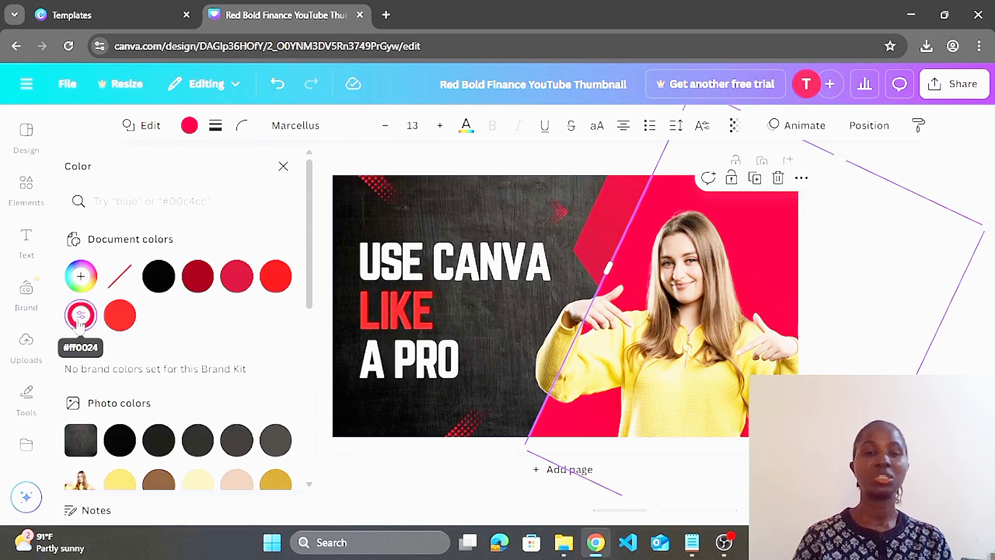
pyautogui.click(275, 277)
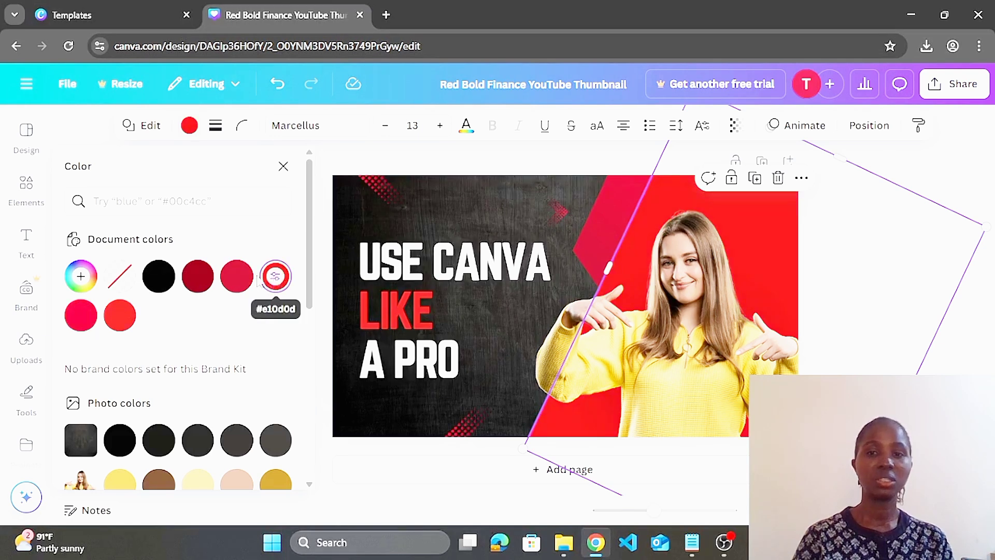
pyautogui.click(236, 279)
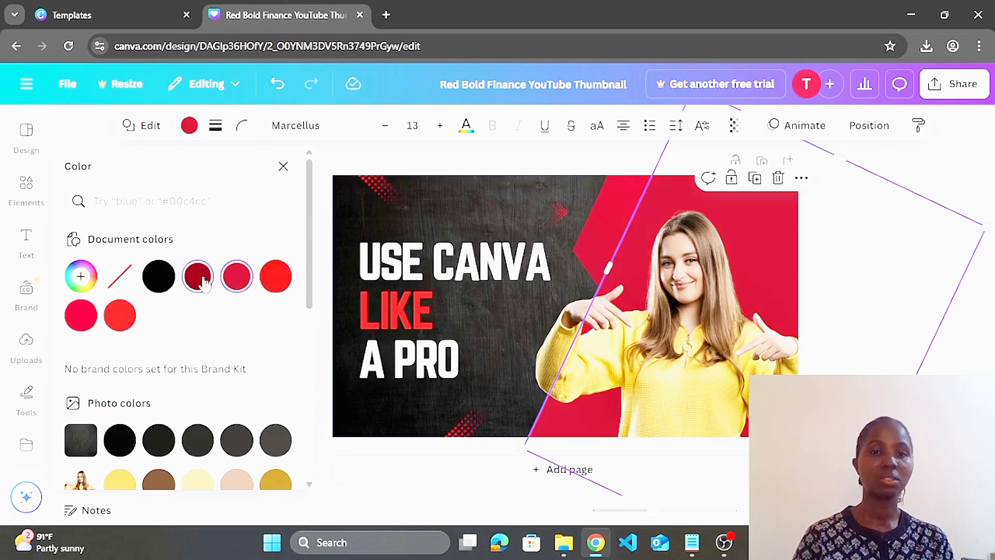
pyautogui.click(211, 282)
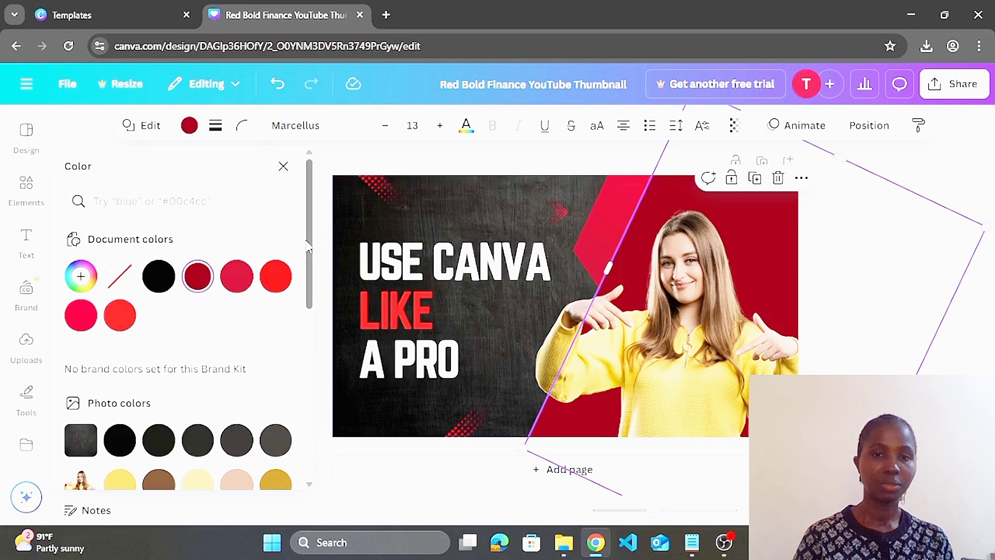
# Step: Look over the photo colors, default solid colors and gradients available for the shape behind the woman
pyautogui.moveTo(308, 246); pyautogui.dragTo(313, 331)
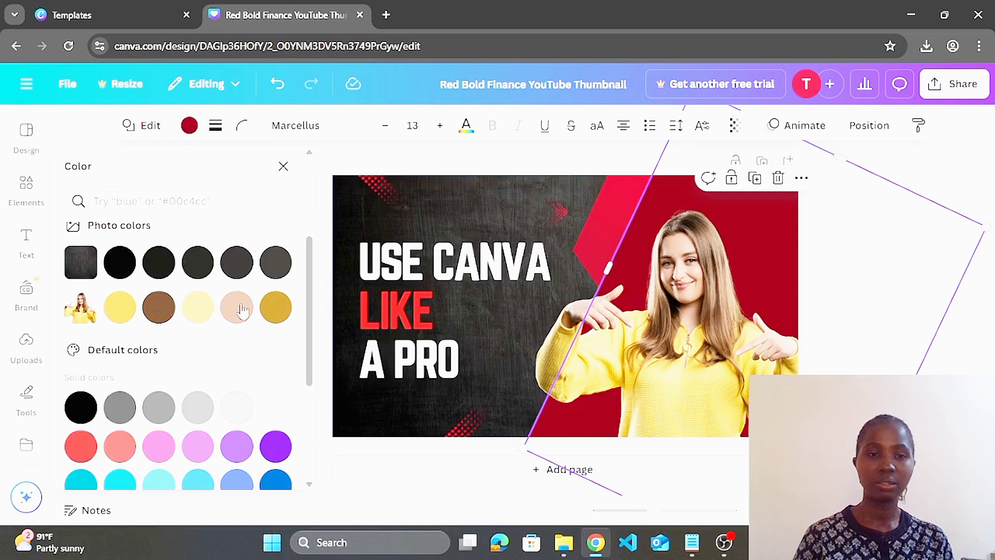
pyautogui.moveTo(310, 308); pyautogui.dragTo(316, 402)
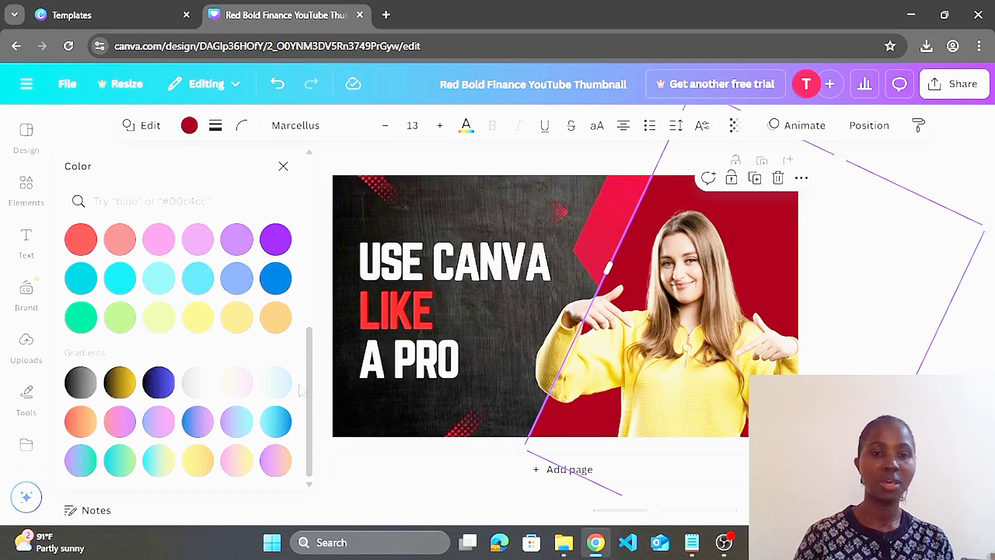
pyautogui.moveTo(313, 394); pyautogui.dragTo(325, 204)
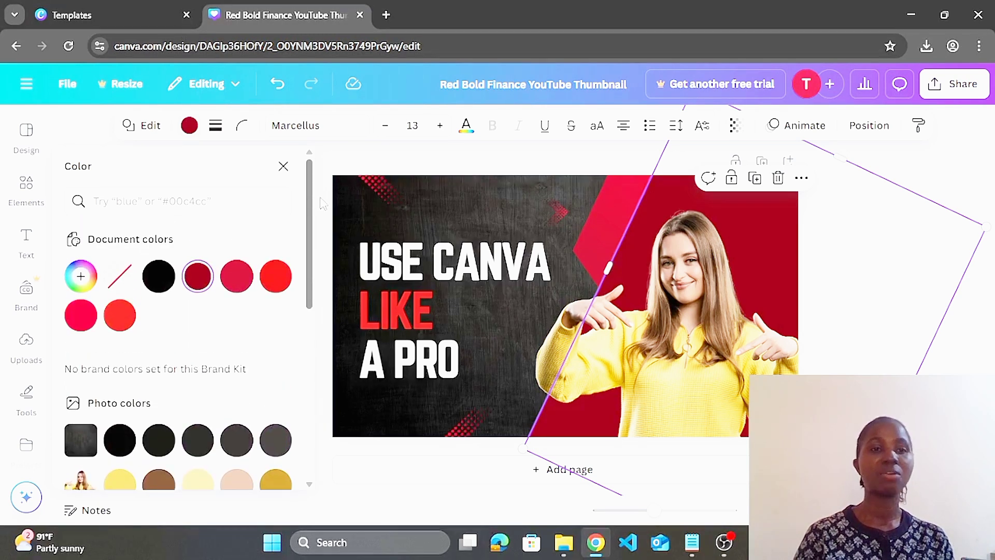
# Step: Explore the custom color picker for the shape behind the woman and sample its red with the eyedropper
pyautogui.click(83, 282)
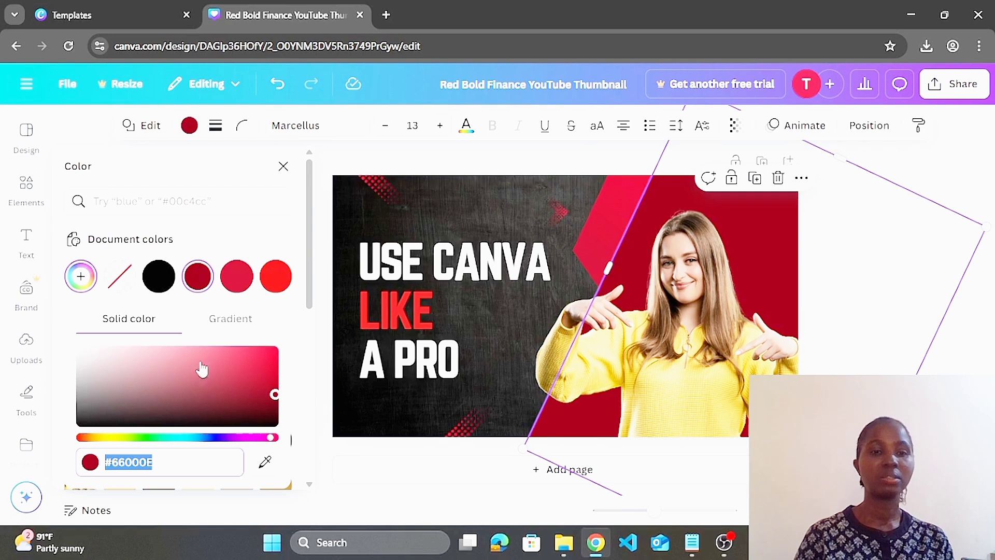
pyautogui.click(267, 464)
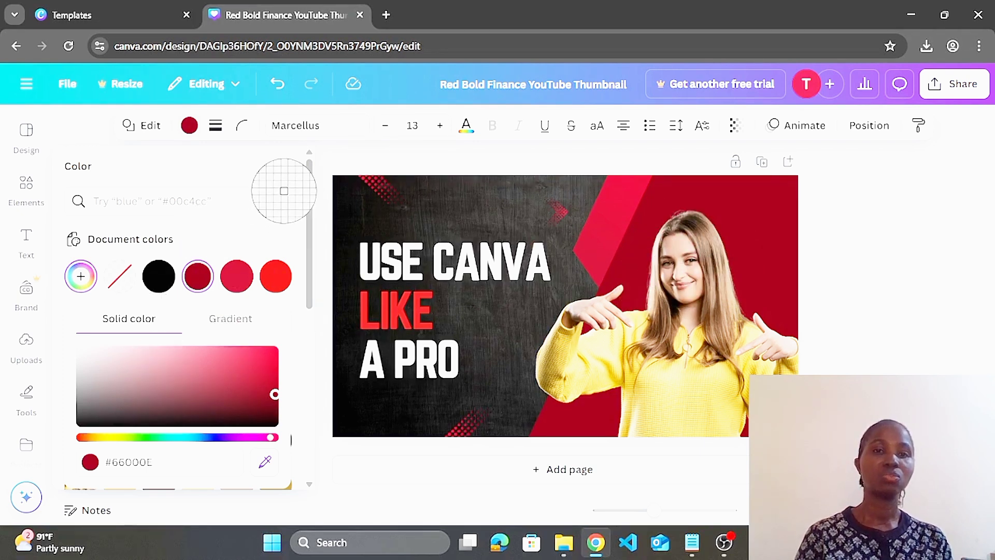
pyautogui.click(645, 219)
pyautogui.moveTo(310, 266); pyautogui.dragTo(295, 473)
pyautogui.scroll(10, 294, 473)
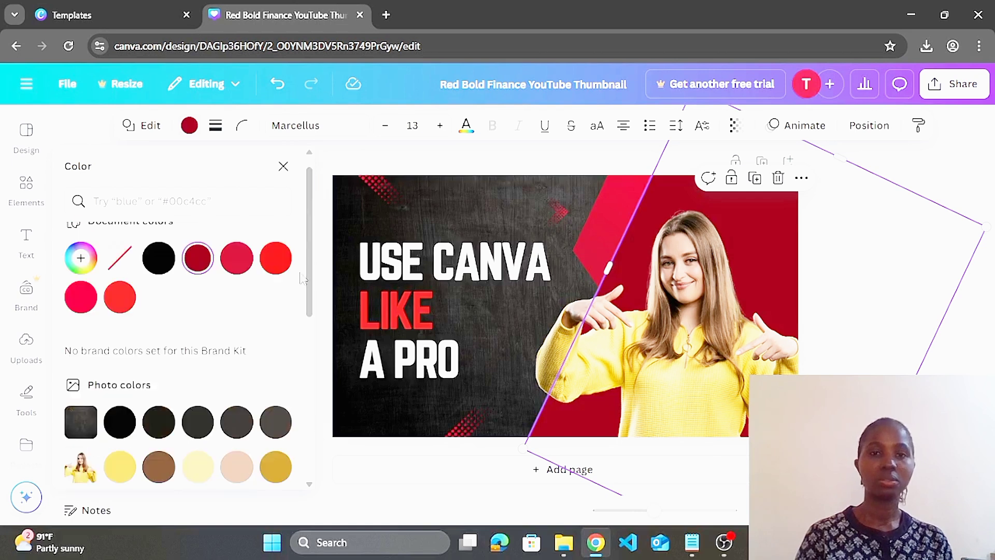
# Step: Look at the shape's text colors and the editing options offered for the woman's photo and the dark background
pyautogui.click(467, 130)
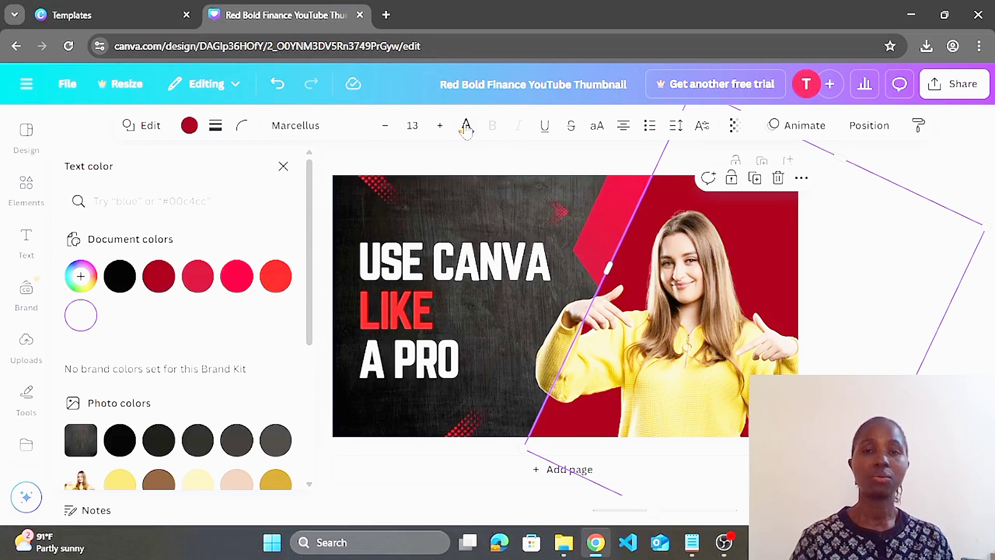
pyautogui.click(751, 230)
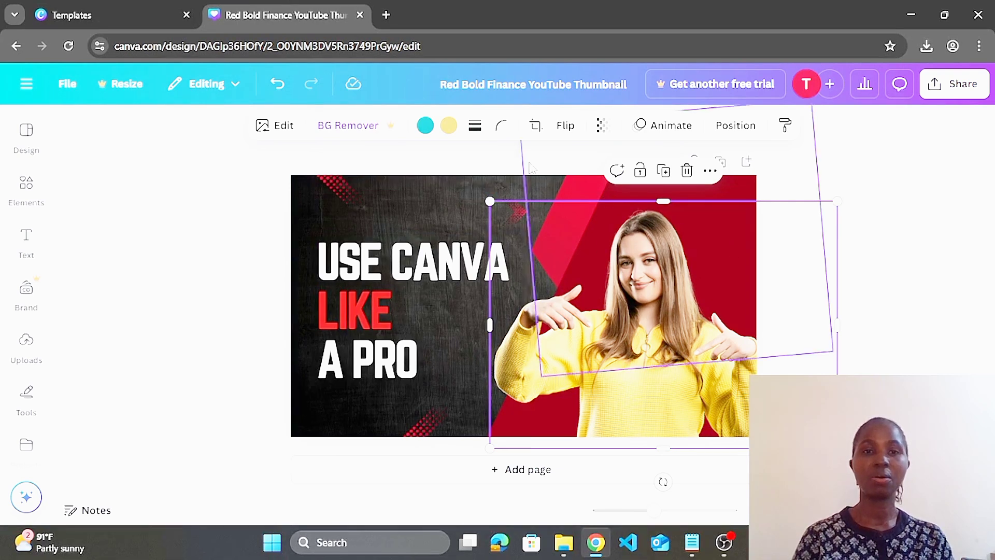
pyautogui.click(436, 203)
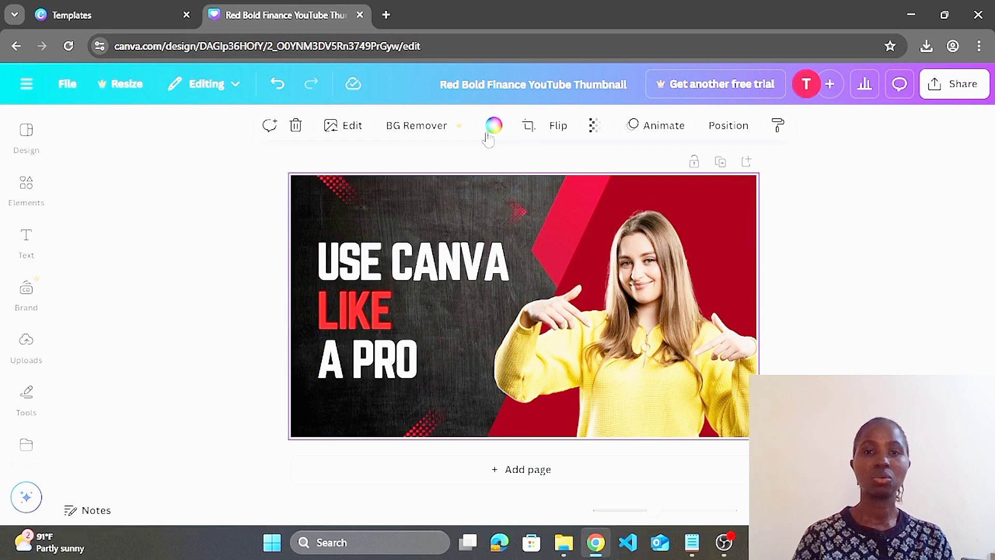
# Step: Try the document color #ff0024 on the "USE CANVA" text and undo the change
pyautogui.click(429, 268)
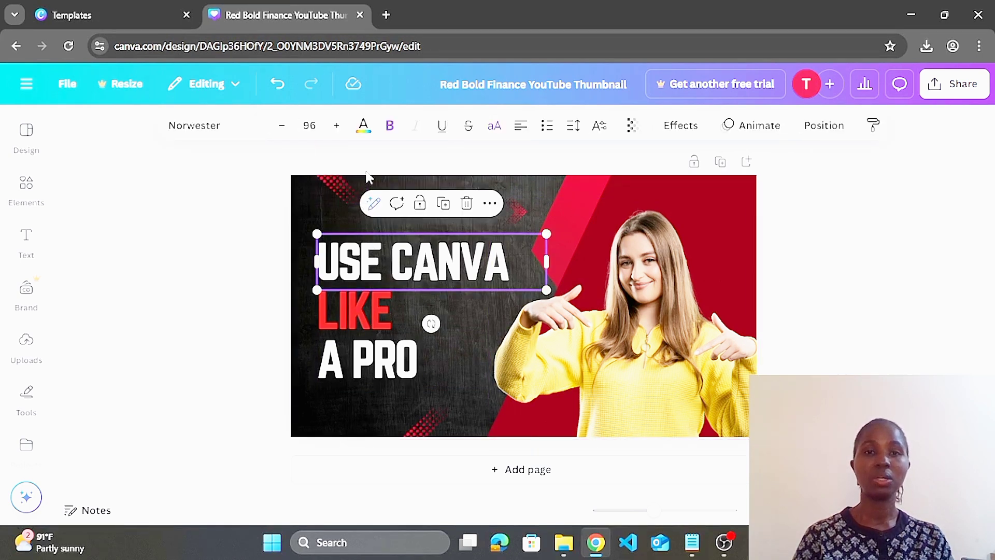
pyautogui.click(363, 129)
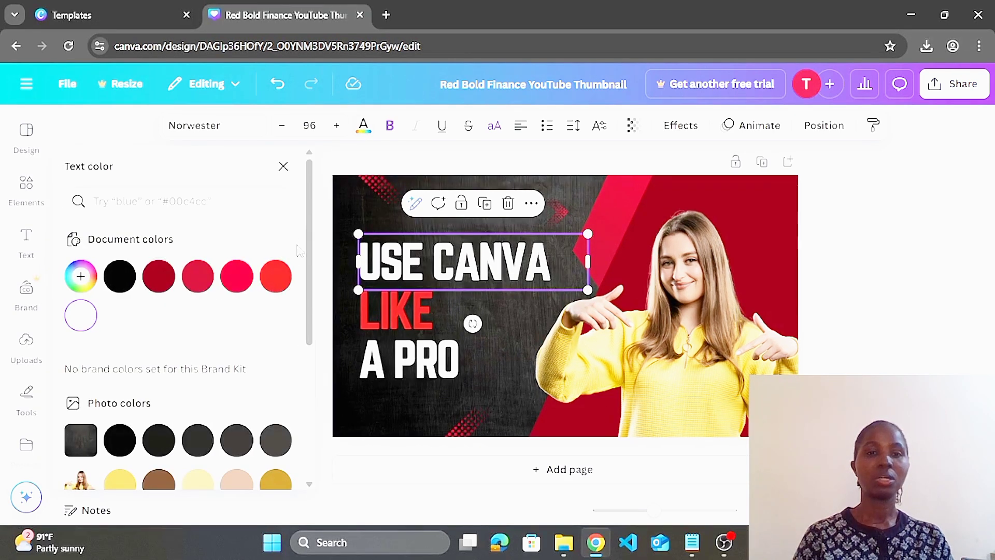
pyautogui.moveTo(308, 245); pyautogui.dragTo(318, 322)
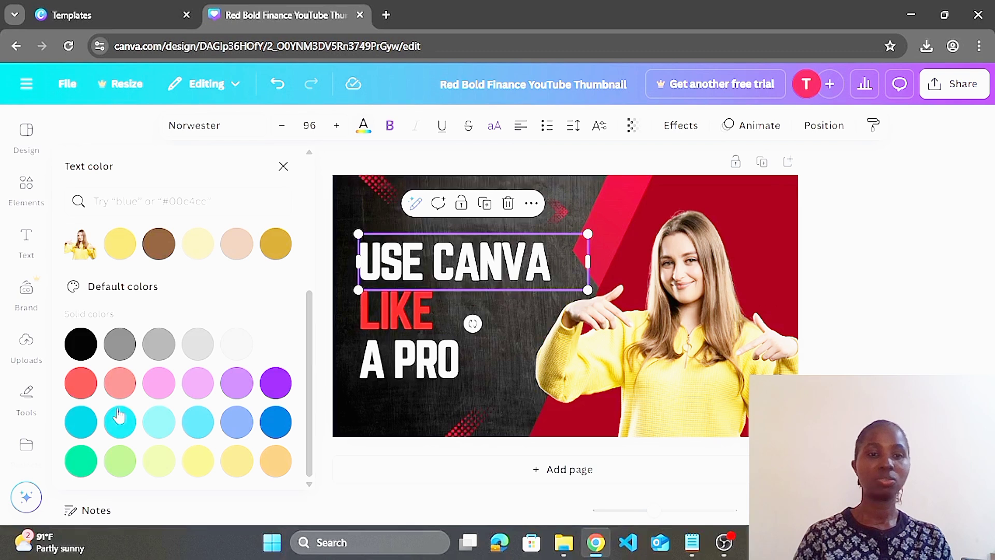
pyautogui.moveTo(306, 358); pyautogui.dragTo(310, 244)
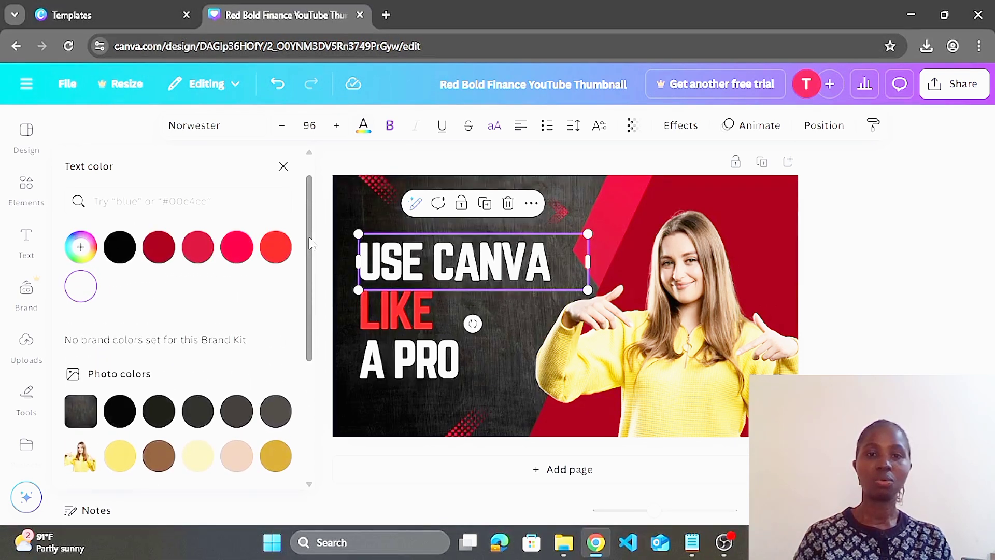
pyautogui.click(237, 248)
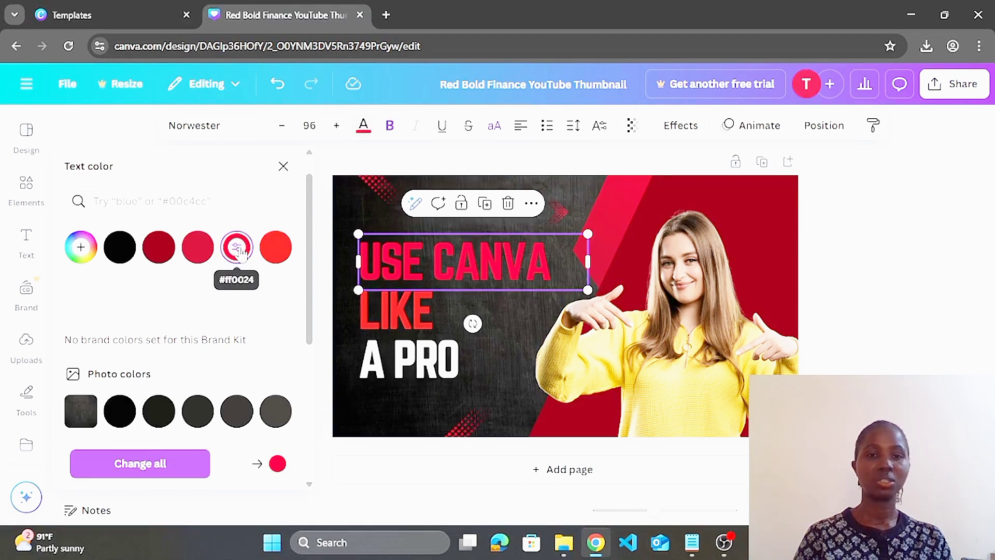
pyautogui.hotkey('ctrl', 'z')
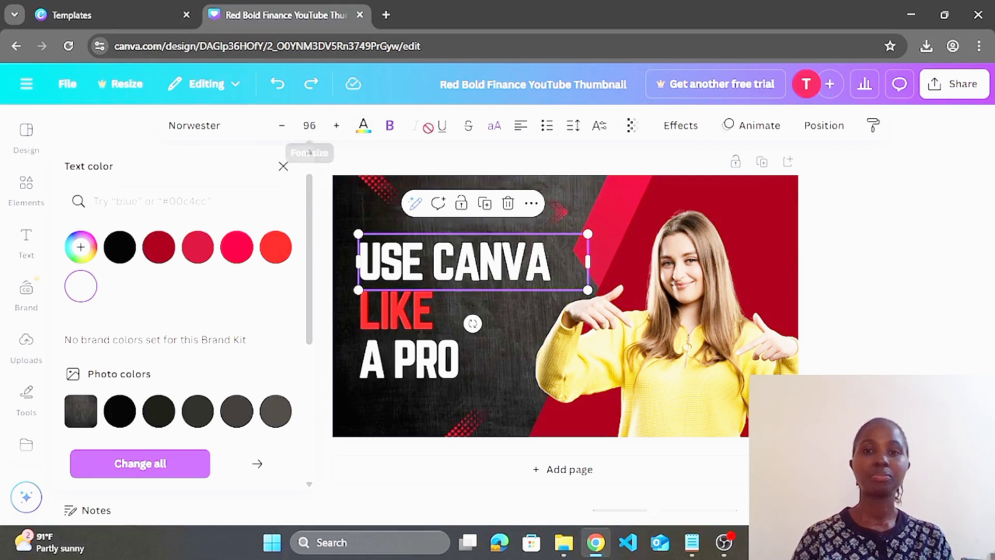
# Step: Cycle the "USE CANVA" text through center, right, justified and left alignment, finishing on justified
pyautogui.click(520, 129)
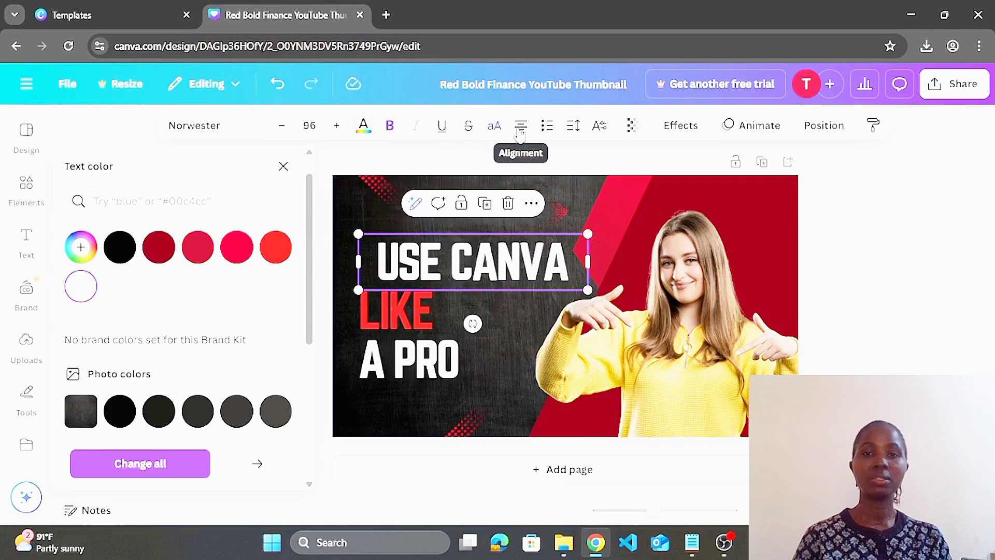
pyautogui.click(520, 131)
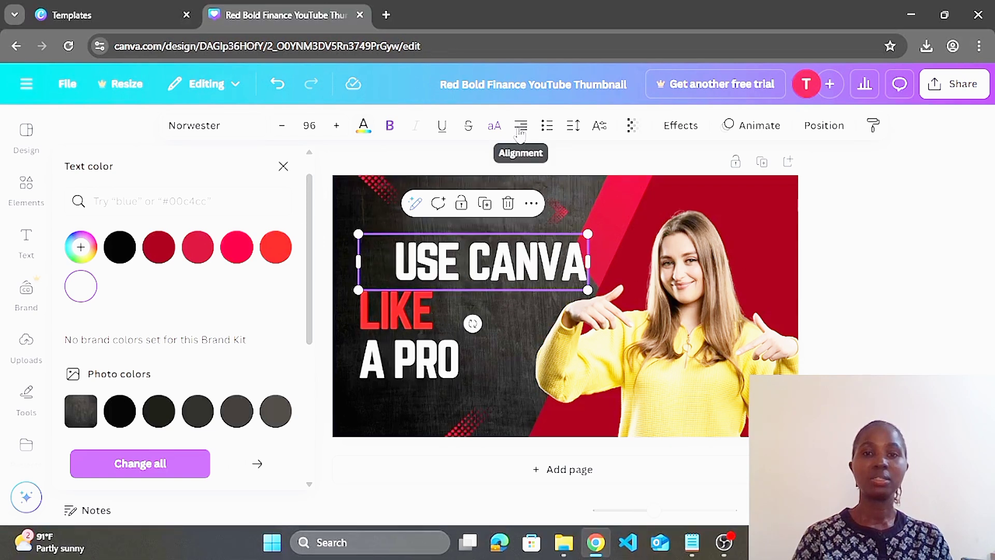
pyautogui.click(520, 131)
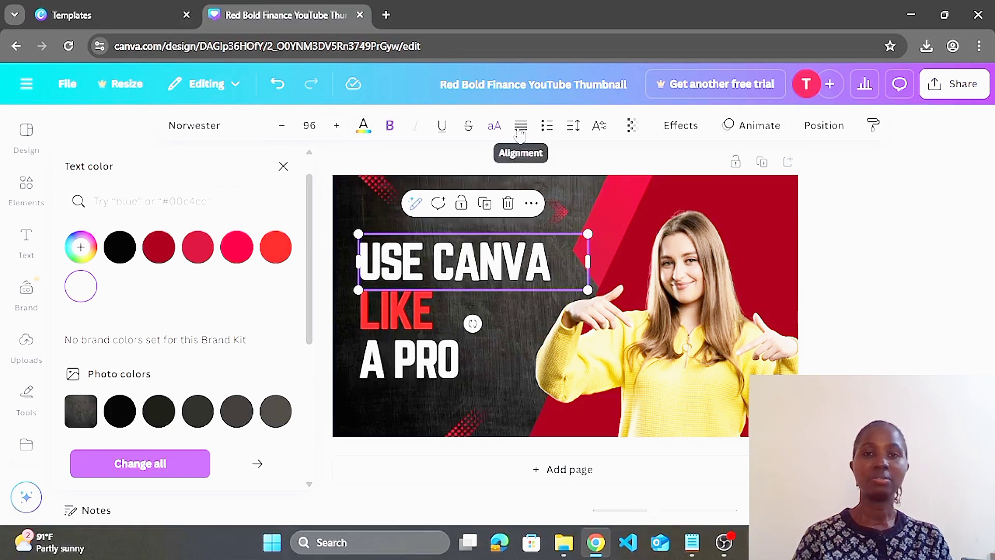
pyautogui.click(520, 131)
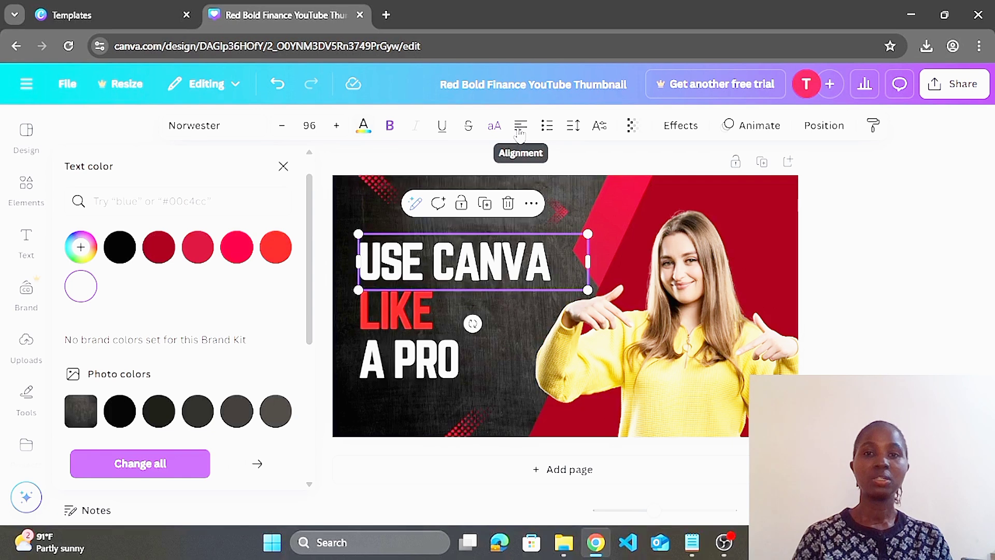
pyautogui.click(520, 131)
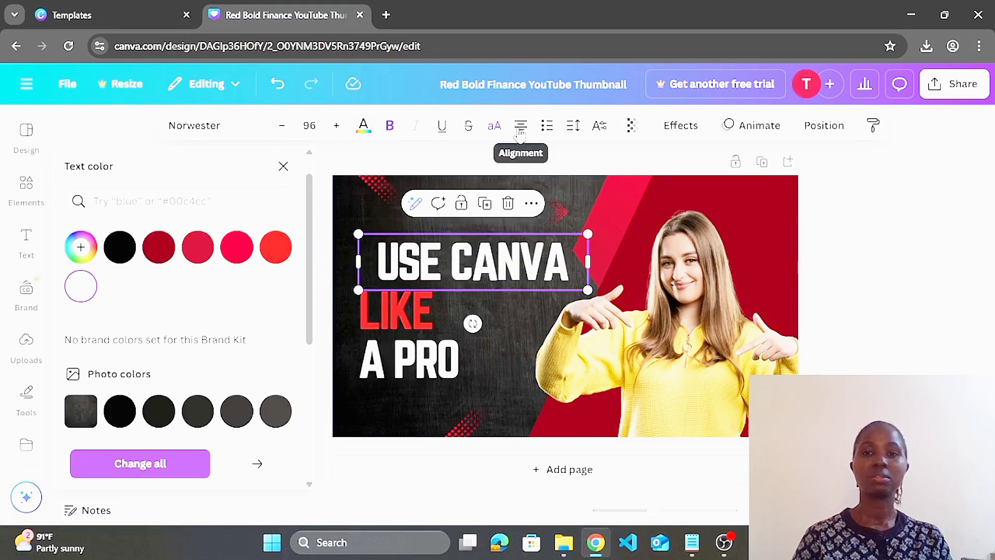
pyautogui.click(521, 131)
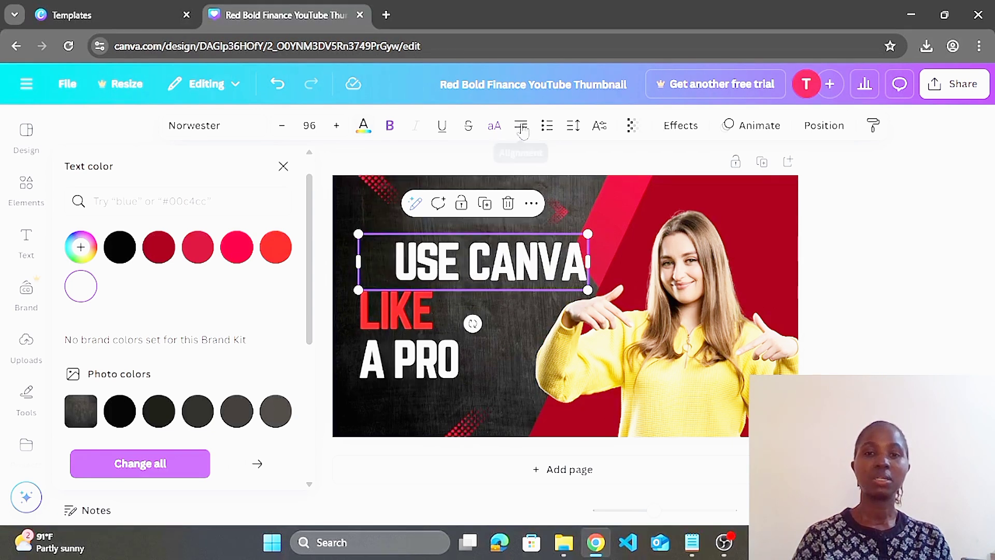
pyautogui.click(521, 131)
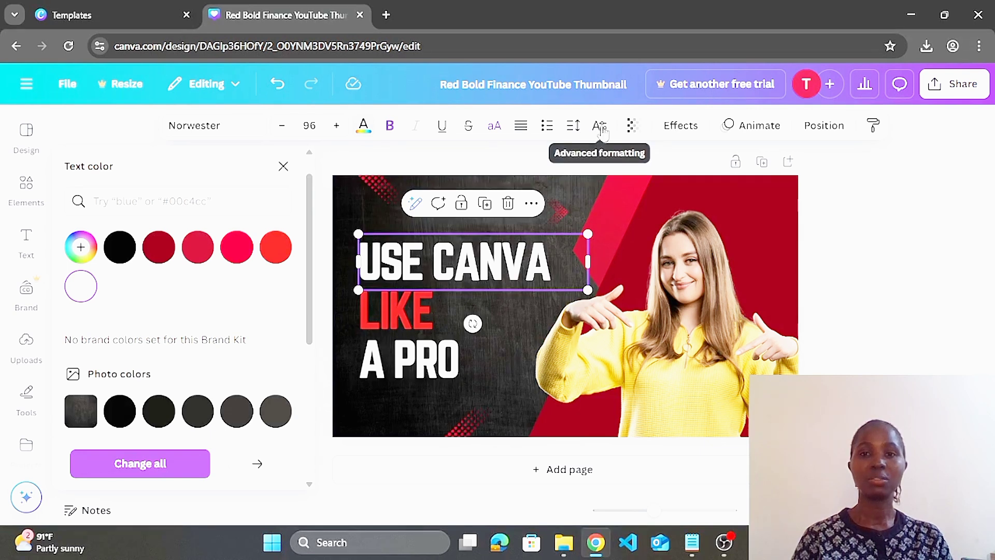
# Step: Look over the transparency setting and the text effect styles available for the "USE CANVA" text
pyautogui.click(633, 127)
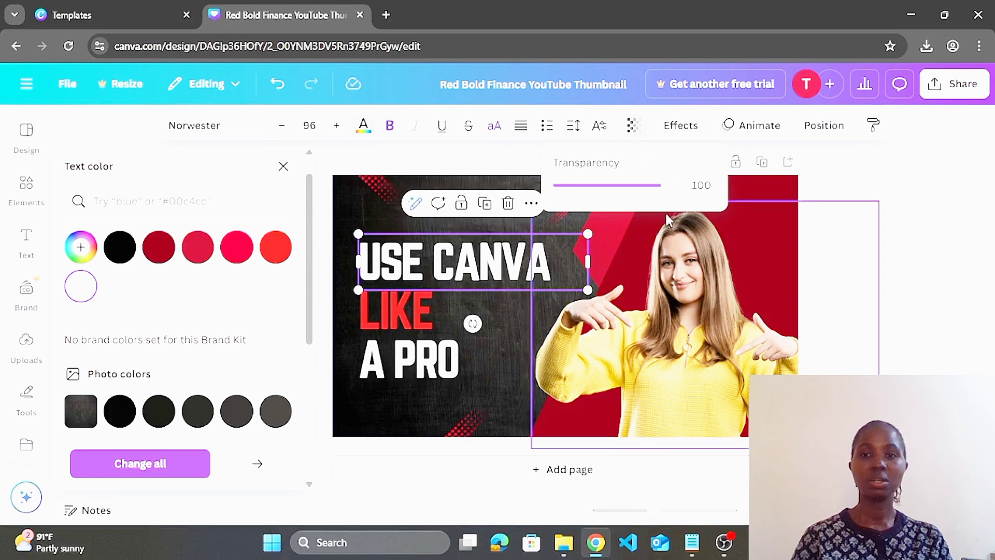
pyautogui.moveTo(669, 194)
pyautogui.mouseDown()
pyautogui.moveTo(559, 191)
pyautogui.moveTo(652, 193)
pyautogui.mouseUp()
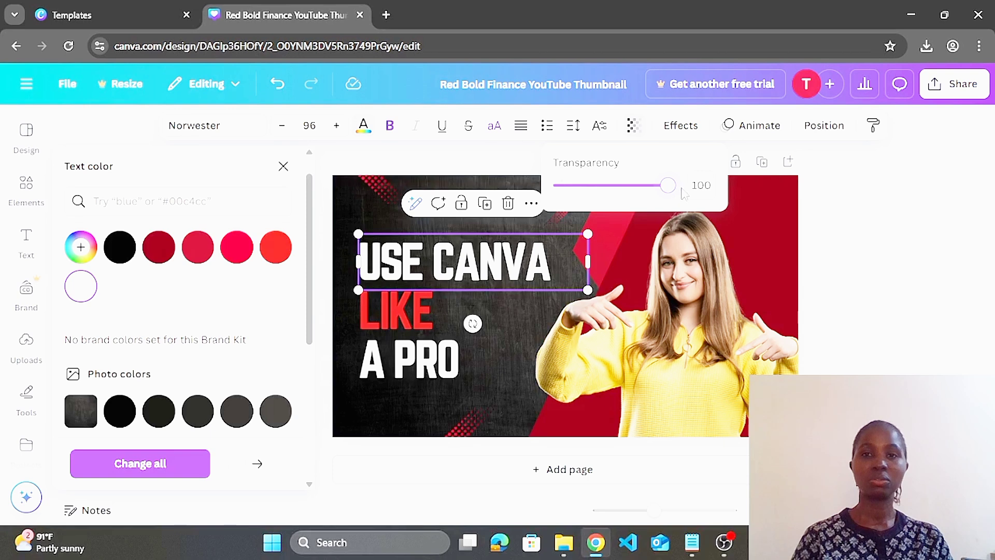
pyautogui.click(680, 129)
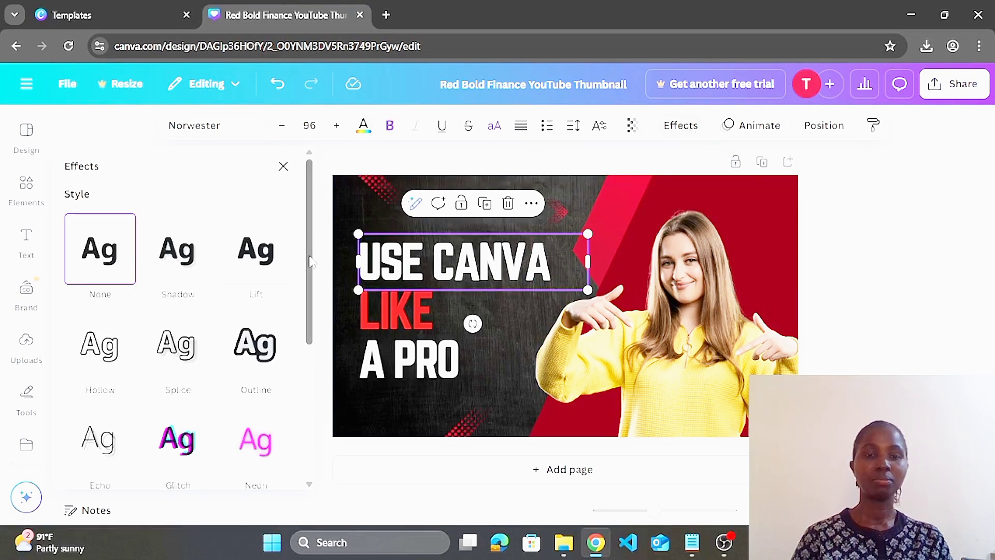
pyautogui.moveTo(313, 223); pyautogui.dragTo(311, 255)
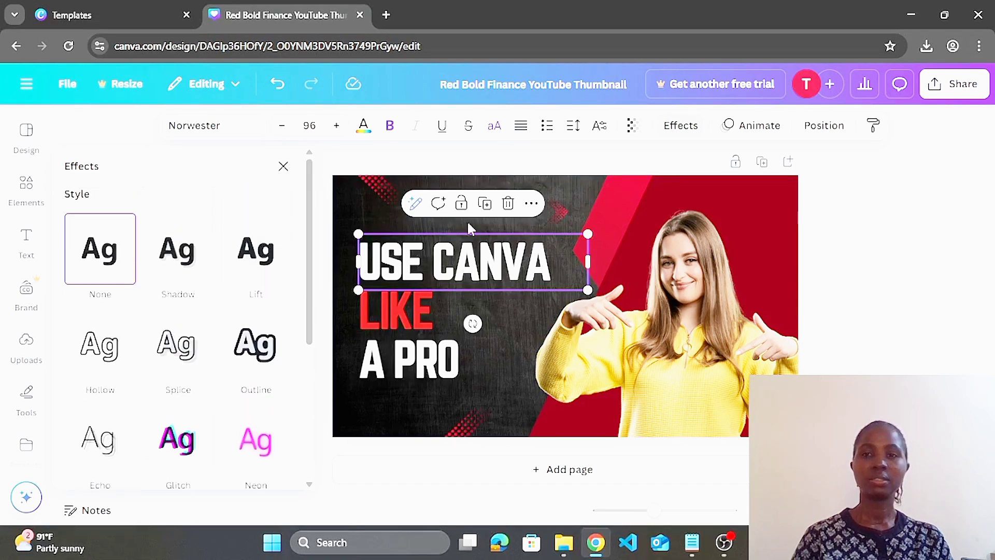
# Step: Look over the animation presets and the position arrangement options for the "USE CANVA" text
pyautogui.click(754, 133)
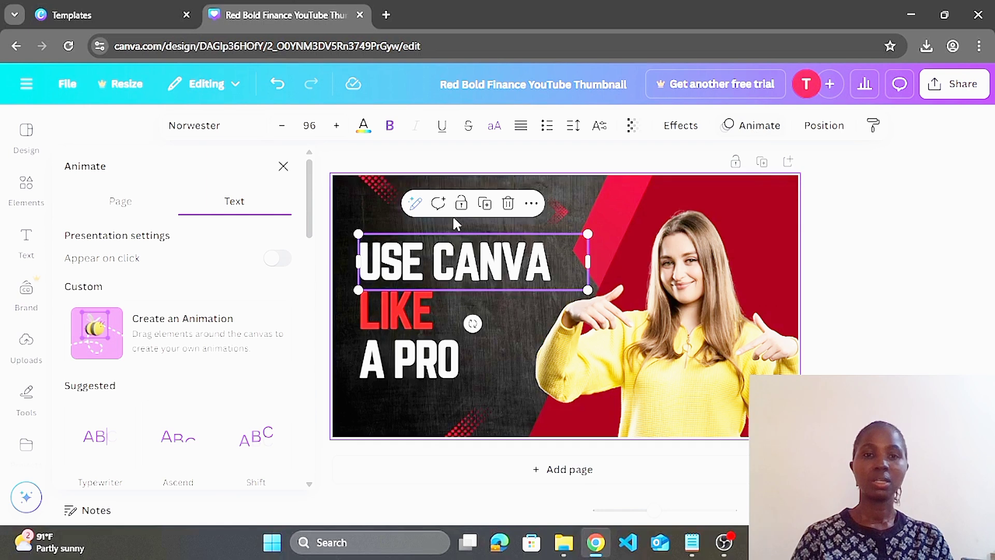
pyautogui.moveTo(310, 223)
pyautogui.mouseDown()
pyautogui.moveTo(326, 374)
pyautogui.moveTo(320, 467)
pyautogui.moveTo(317, 207)
pyautogui.mouseUp()
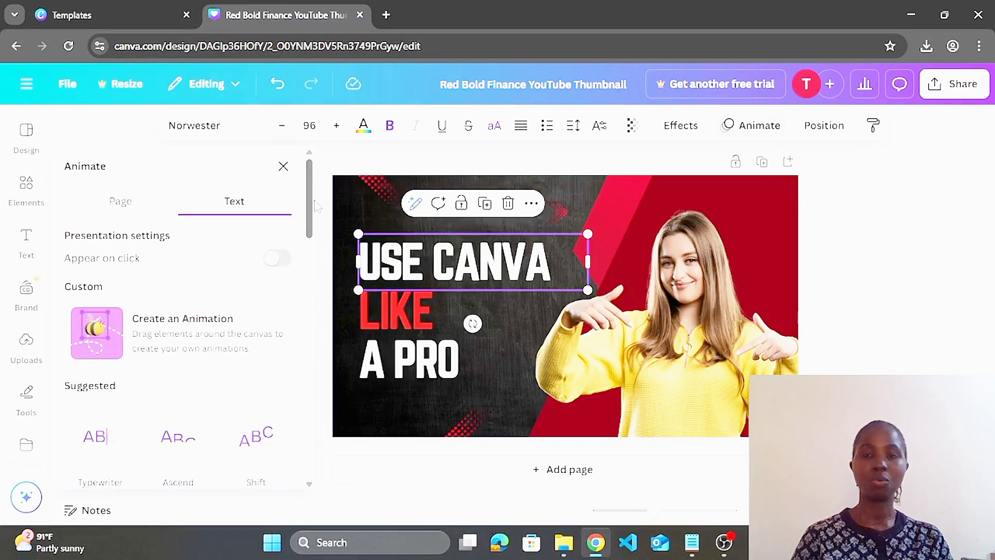
pyautogui.click(821, 130)
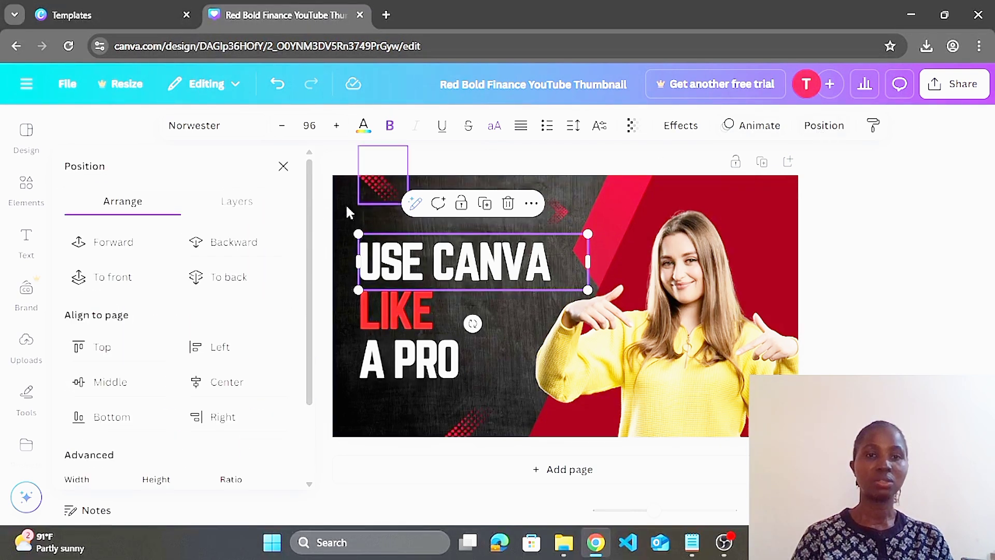
pyautogui.moveTo(309, 231); pyautogui.dragTo(308, 187)
pyautogui.moveTo(357, 145); pyautogui.dragTo(393, 174)
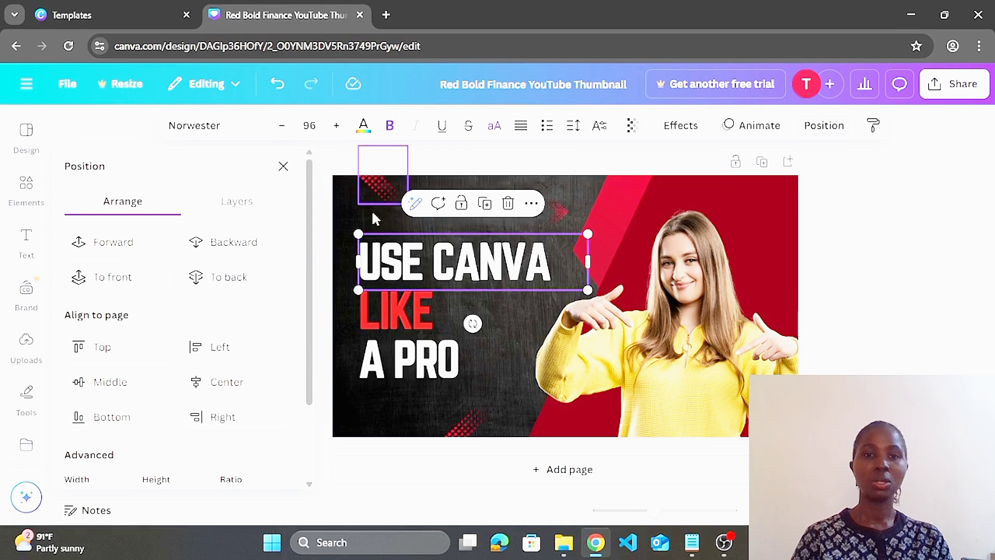
# Step: Move the woman's photo slightly up and toward the headline, centering it vertically on the page
pyautogui.click(718, 367)
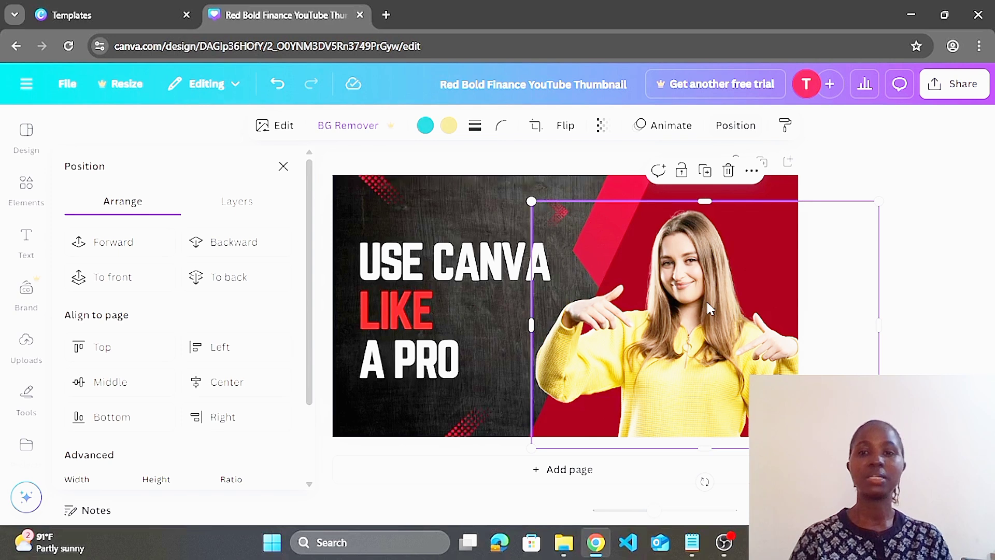
pyautogui.moveTo(708, 305)
pyautogui.mouseDown()
pyautogui.moveTo(601, 298)
pyautogui.moveTo(503, 264)
pyautogui.moveTo(752, 274)
pyautogui.moveTo(725, 277)
pyautogui.moveTo(725, 295)
pyautogui.mouseUp()
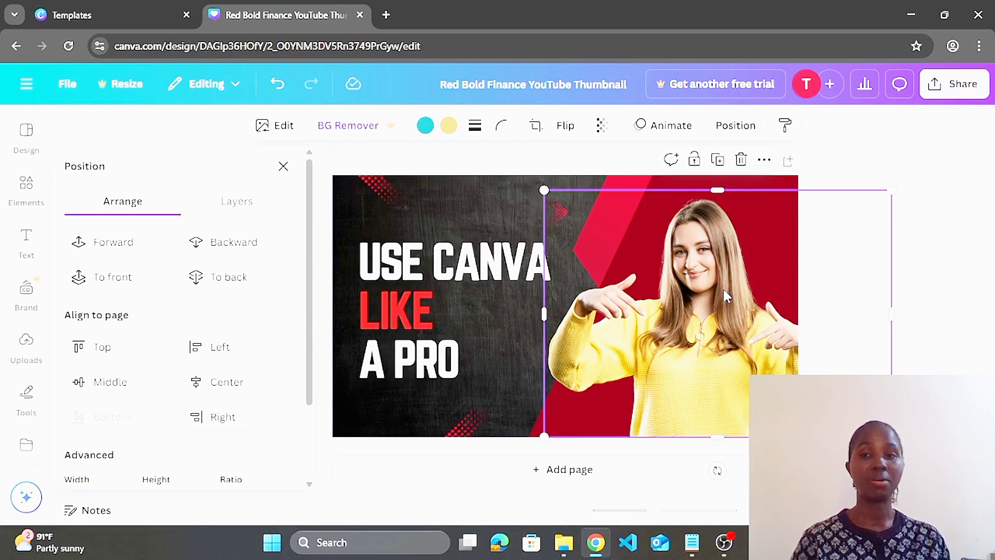
pyautogui.moveTo(692, 284); pyautogui.dragTo(666, 271)
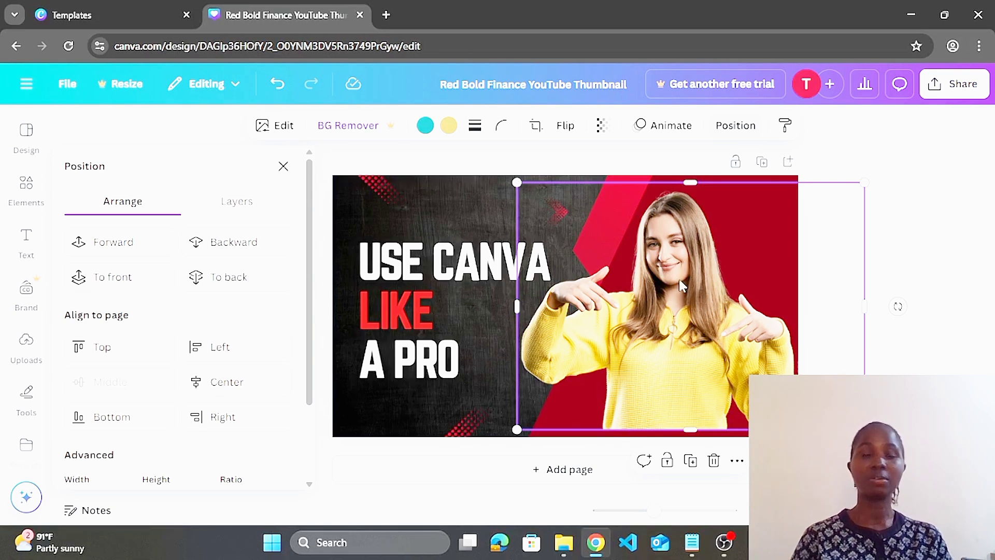
# Step: Erase the woman's head from the photo using the background remover's Erase brush at size 46
pyautogui.click(343, 132)
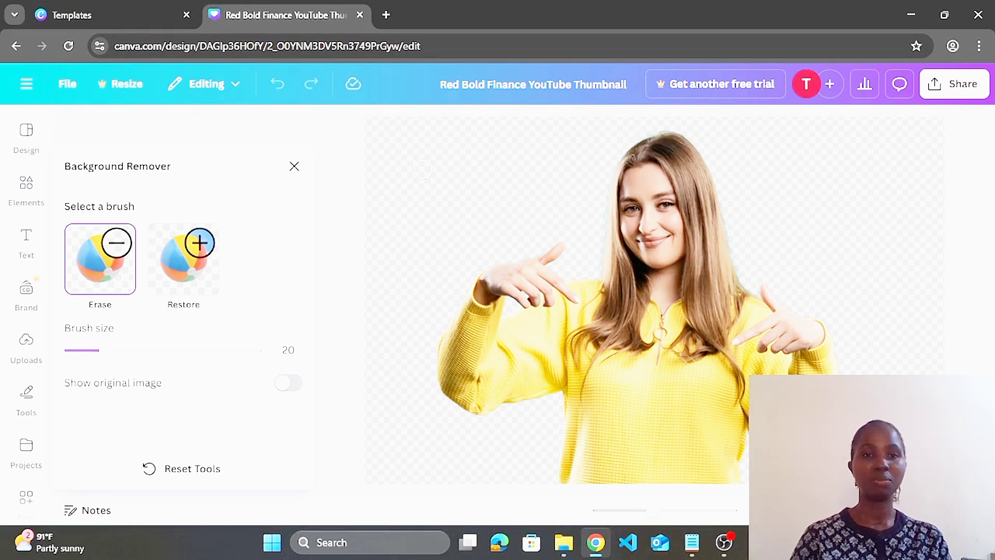
pyautogui.click(294, 165)
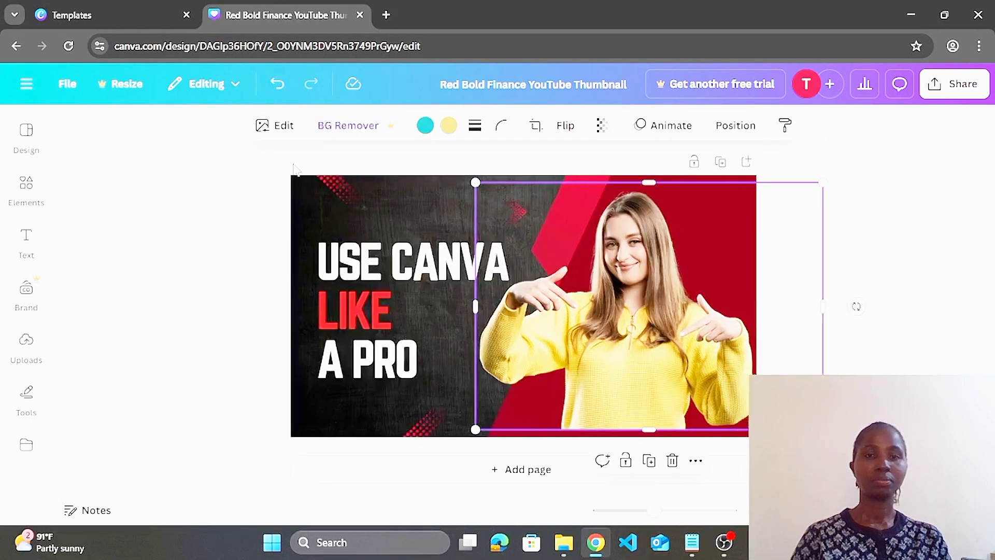
pyautogui.click(348, 128)
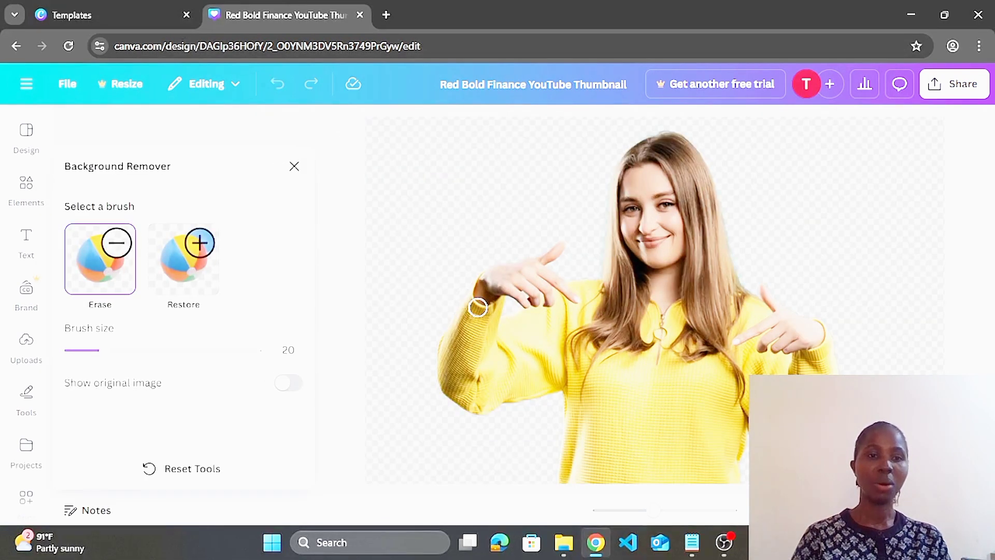
pyautogui.moveTo(101, 351)
pyautogui.mouseDown()
pyautogui.moveTo(262, 351)
pyautogui.moveTo(157, 352)
pyautogui.mouseUp()
pyautogui.click(634, 182)
pyautogui.moveTo(633, 182)
pyautogui.mouseDown()
pyautogui.moveTo(703, 194)
pyautogui.moveTo(627, 152)
pyautogui.moveTo(732, 154)
pyautogui.mouseUp()
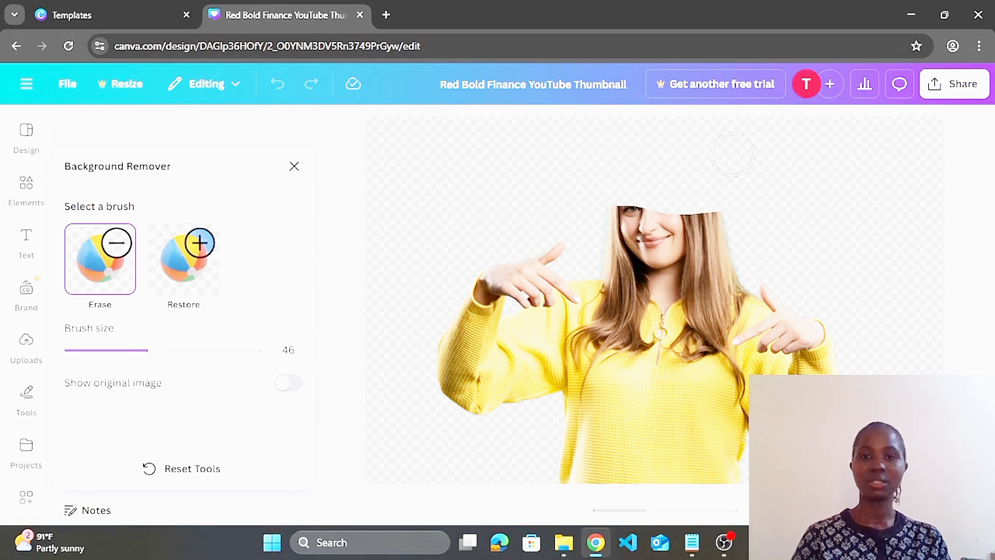
pyautogui.moveTo(598, 183)
pyautogui.mouseDown()
pyautogui.moveTo(643, 220)
pyautogui.moveTo(766, 196)
pyautogui.mouseUp()
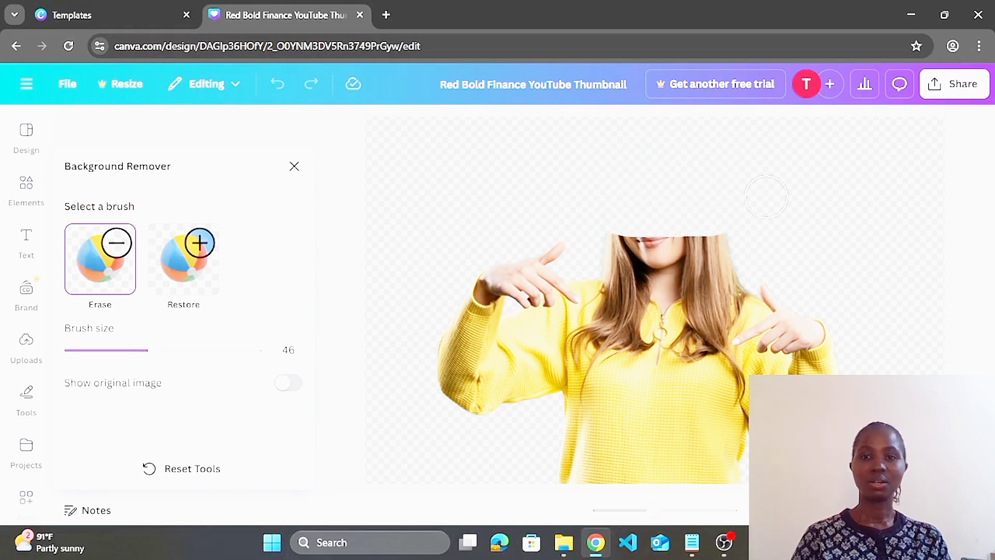
pyautogui.moveTo(679, 209)
pyautogui.mouseDown()
pyautogui.moveTo(617, 220)
pyautogui.moveTo(604, 240)
pyautogui.moveTo(633, 248)
pyautogui.moveTo(748, 225)
pyautogui.moveTo(755, 243)
pyautogui.moveTo(589, 271)
pyautogui.moveTo(631, 287)
pyautogui.moveTo(786, 259)
pyautogui.moveTo(785, 279)
pyautogui.moveTo(563, 286)
pyautogui.mouseUp()
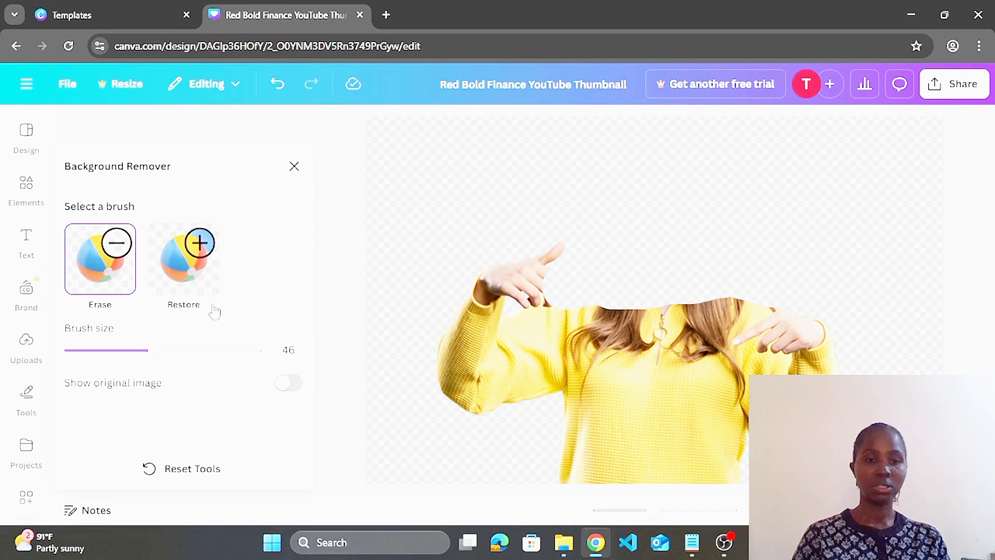
# Step: Reset all background remover edits on the woman's photo and undo that reset
pyautogui.click(152, 469)
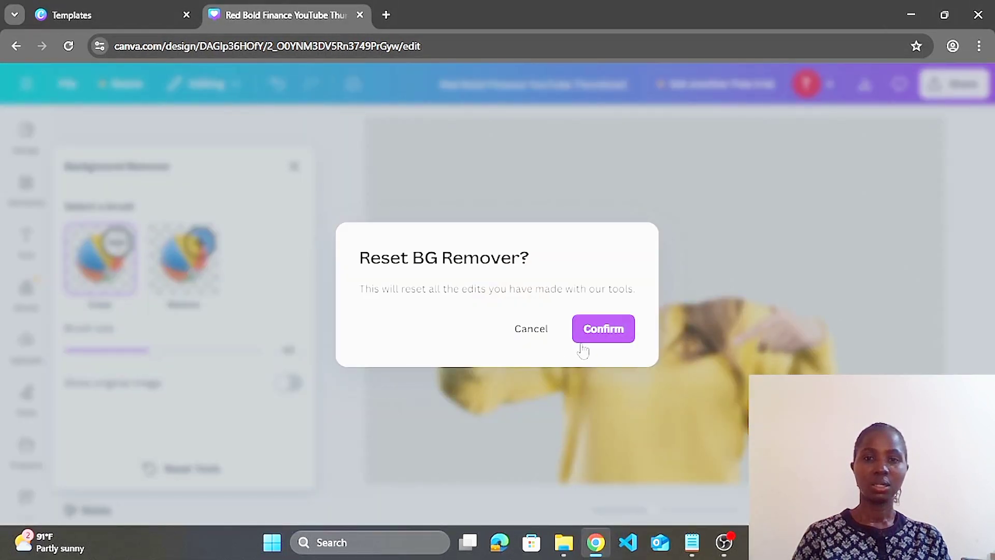
pyautogui.click(603, 330)
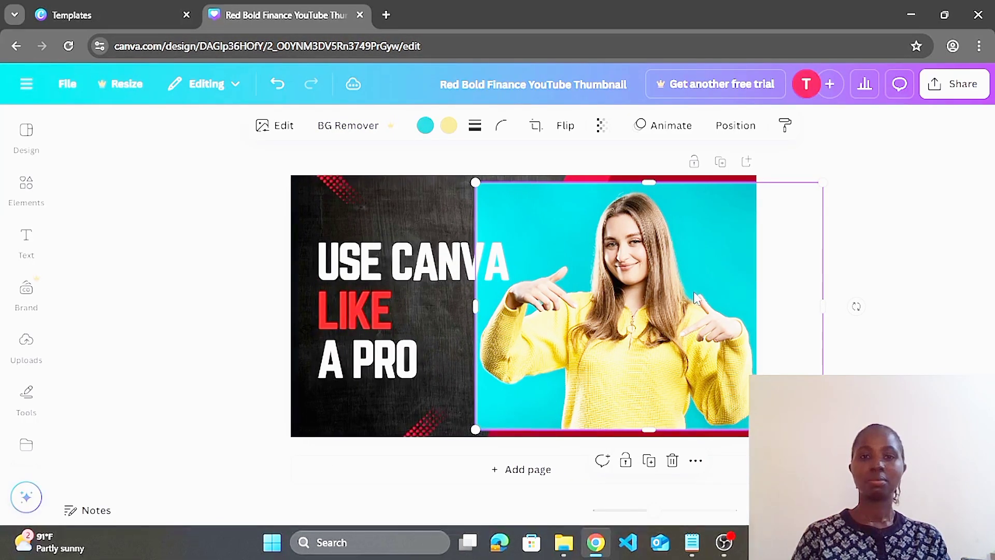
pyautogui.hotkey('ctrl', 'z')
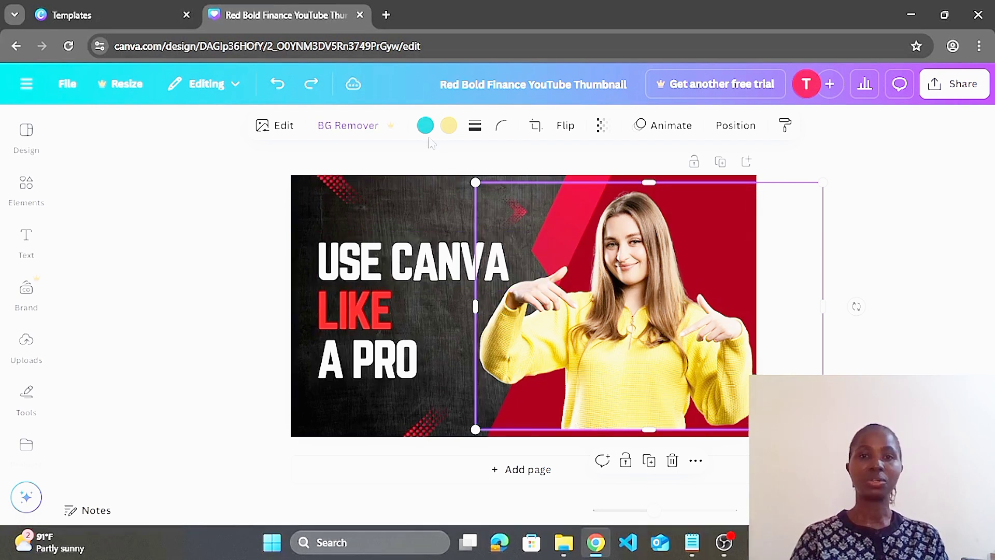
# Step: Look through the woman's photo editing options, covering the Magic Studio tools, filters, effects and apps
pyautogui.click(279, 130)
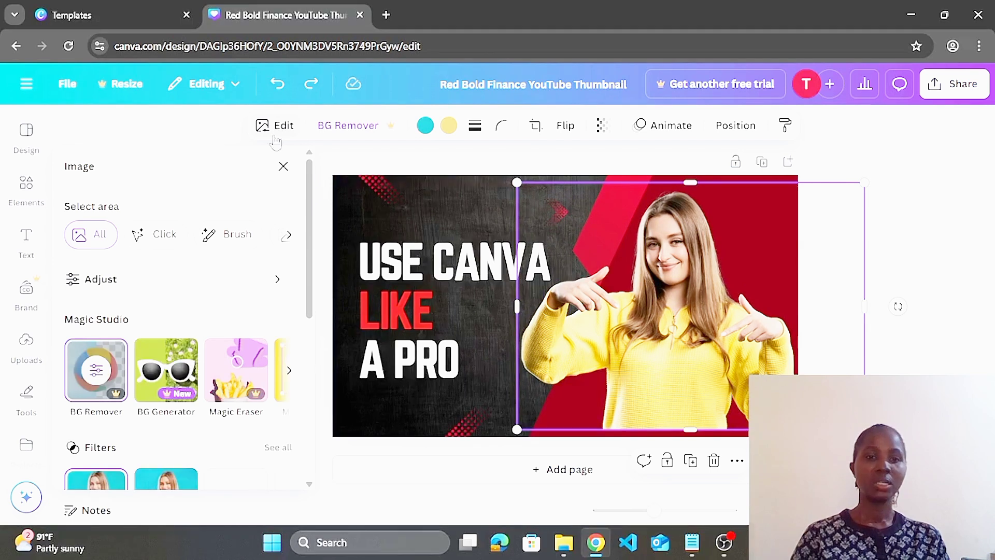
pyautogui.moveTo(309, 194); pyautogui.dragTo(313, 240)
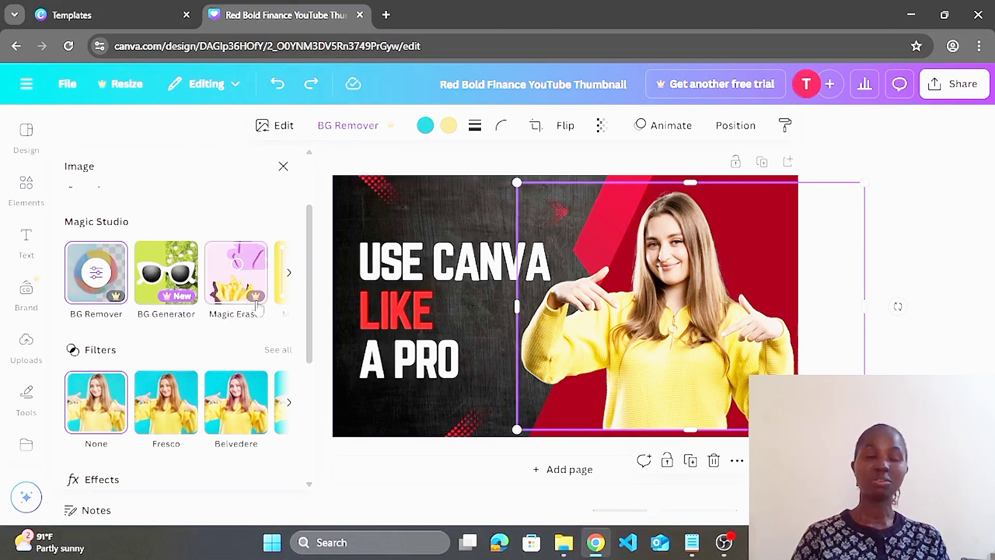
pyautogui.click(288, 276)
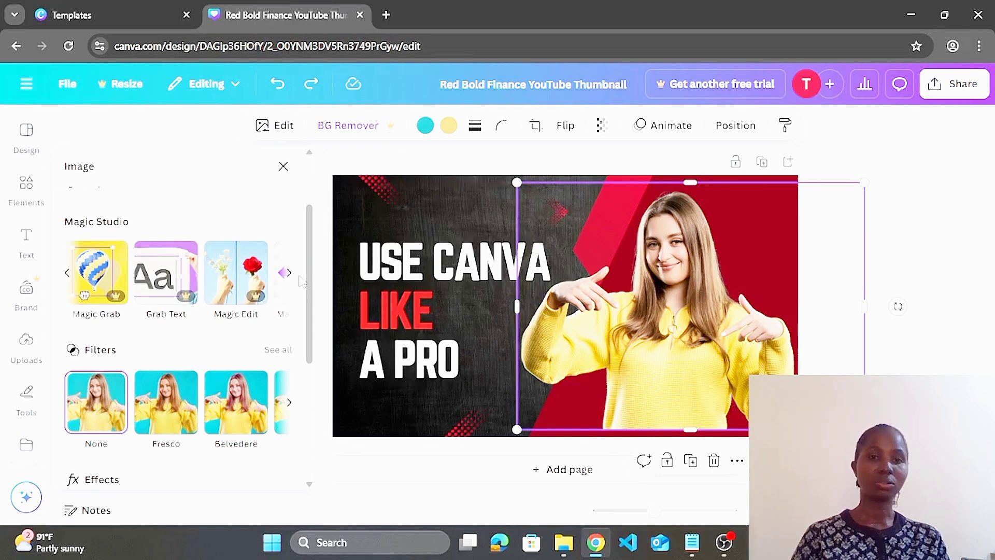
pyautogui.moveTo(311, 285); pyautogui.dragTo(311, 345)
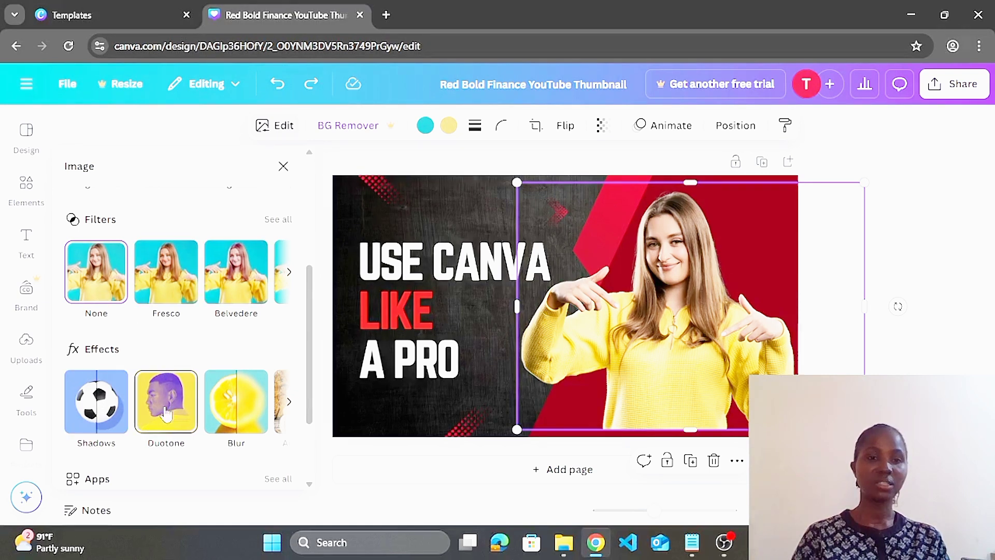
pyautogui.moveTo(312, 390); pyautogui.dragTo(313, 435)
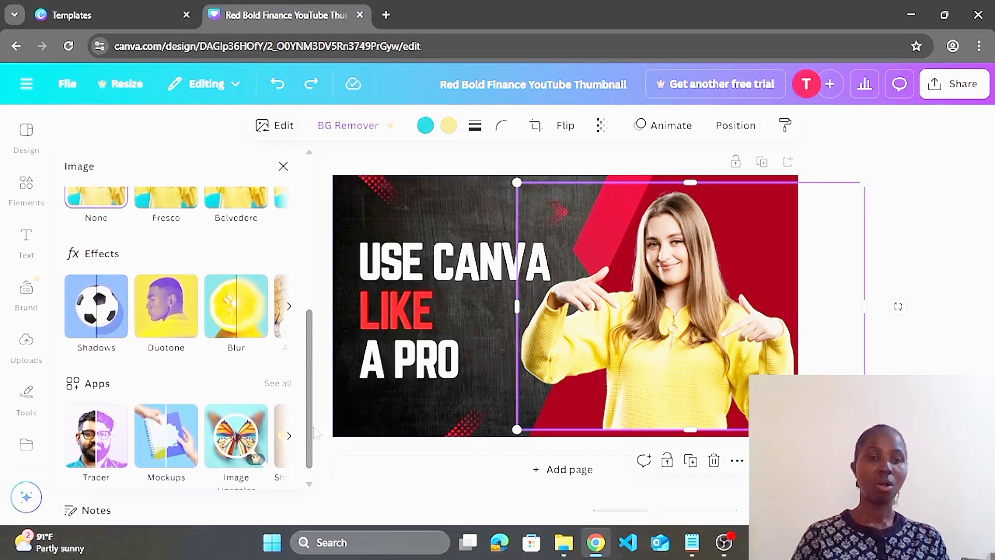
# Step: Look over the Blur effect's brush settings and revisit the photo's image editing options
pyautogui.click(234, 320)
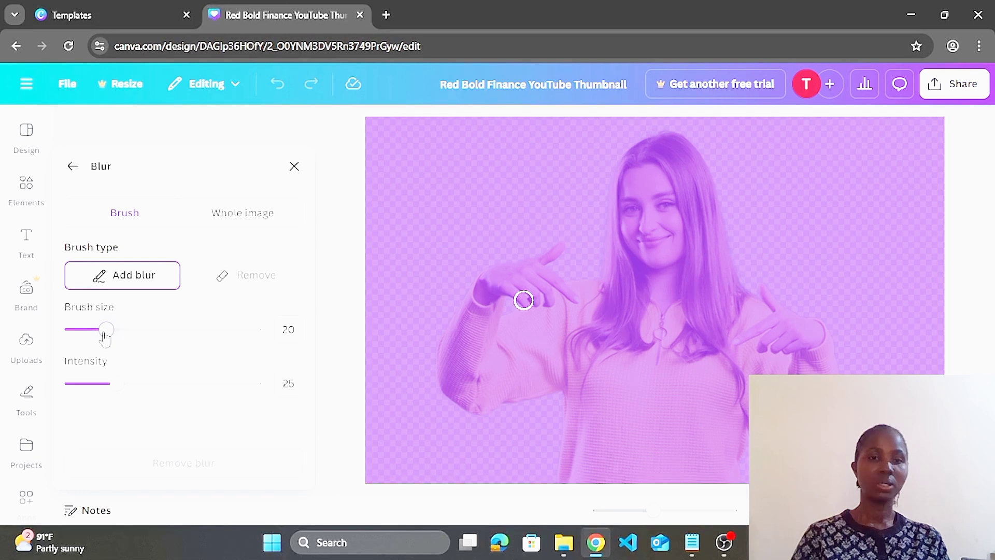
pyautogui.click(292, 168)
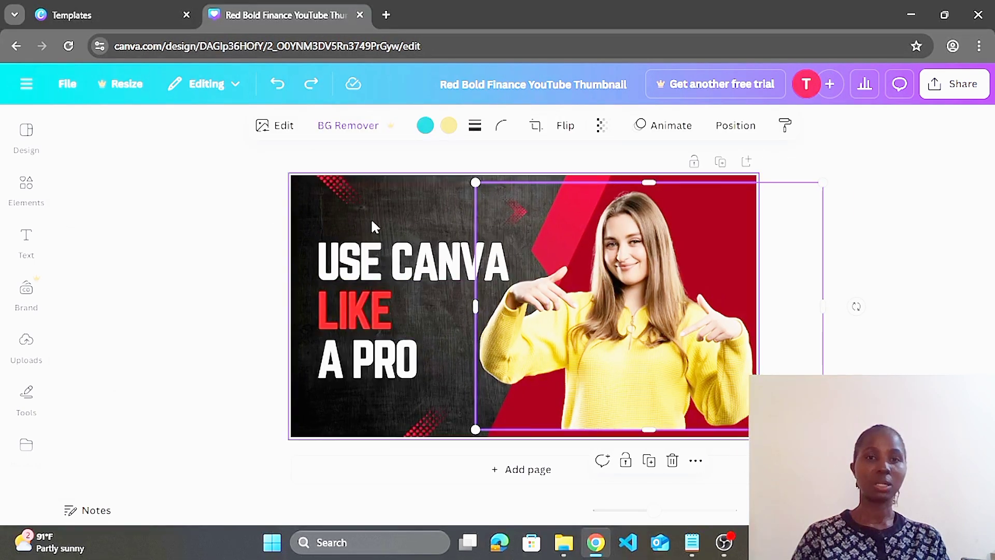
pyautogui.click(278, 131)
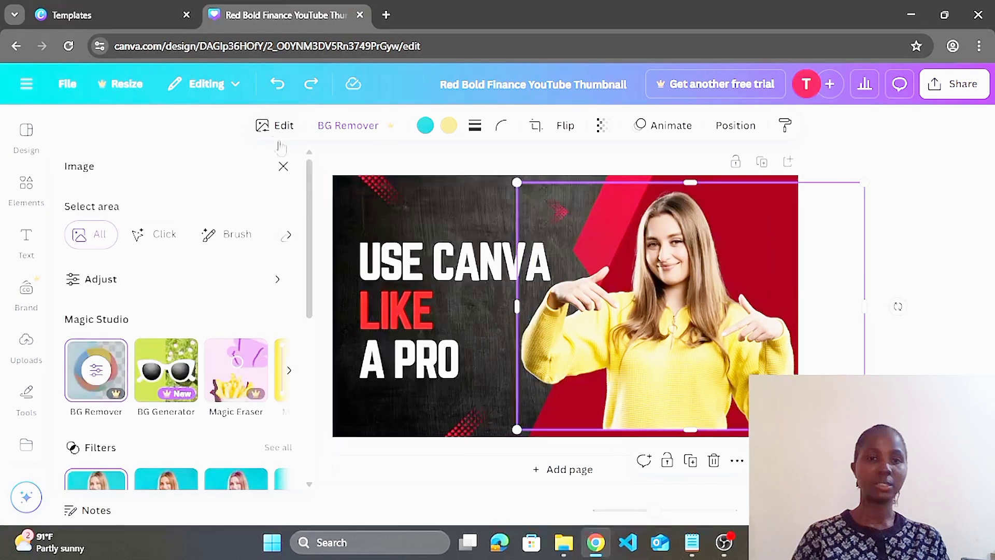
pyautogui.moveTo(307, 209); pyautogui.dragTo(337, 189)
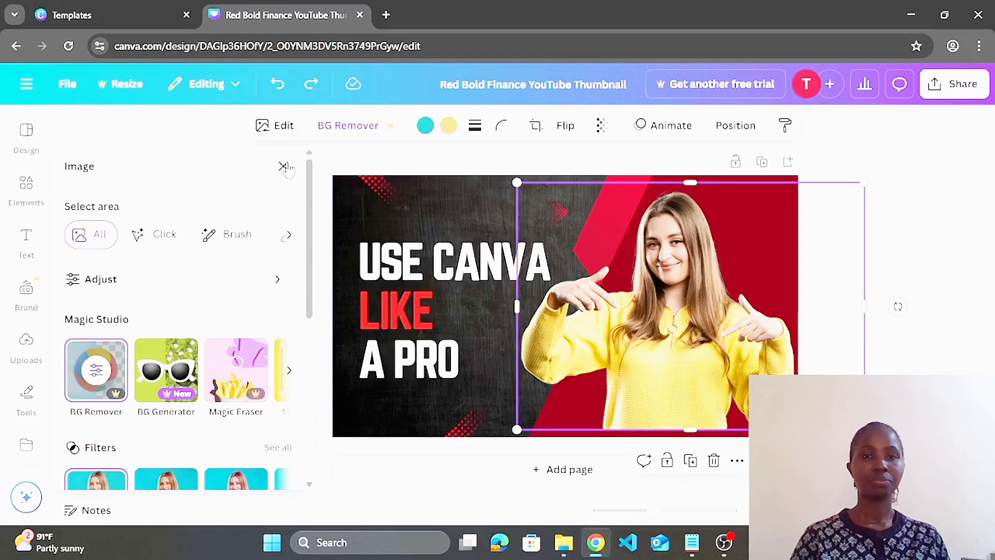
pyautogui.click(283, 166)
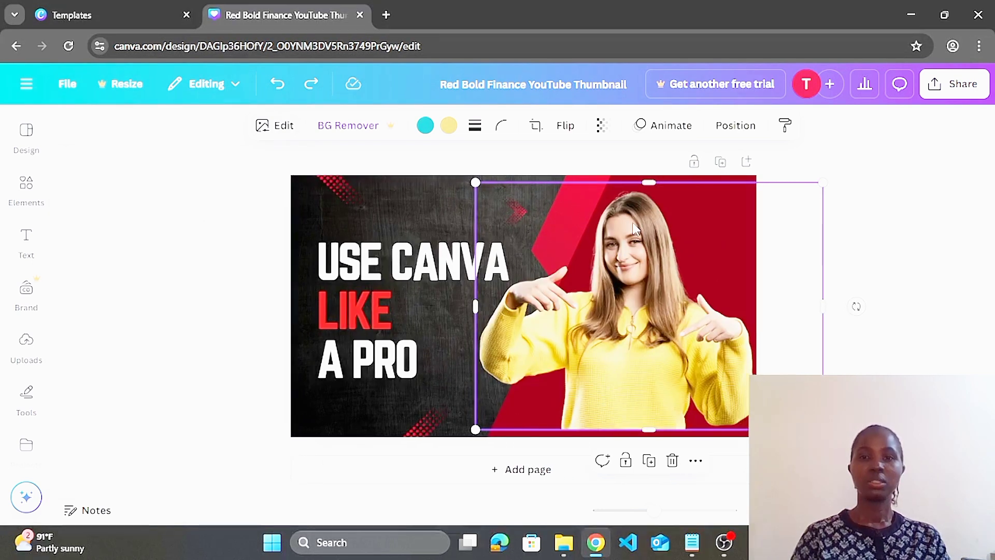
# Step: Look over the frame results in Elements and the template and style choices in Design
pyautogui.click(415, 212)
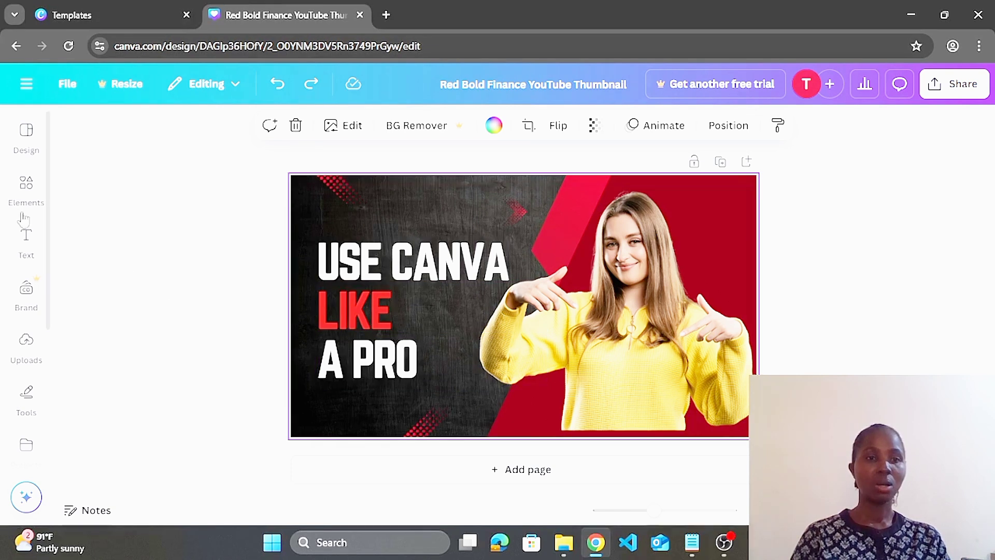
pyautogui.click(23, 184)
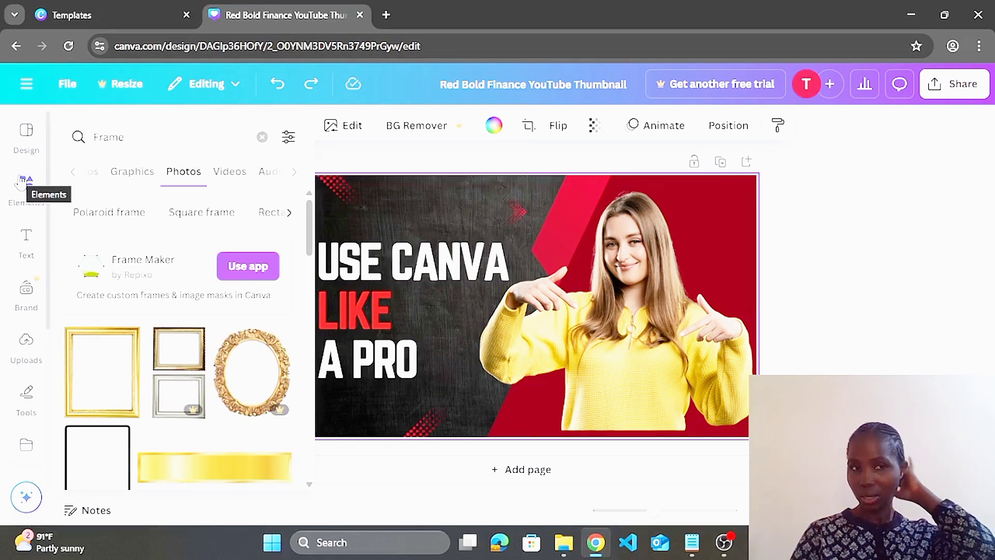
pyautogui.click(26, 133)
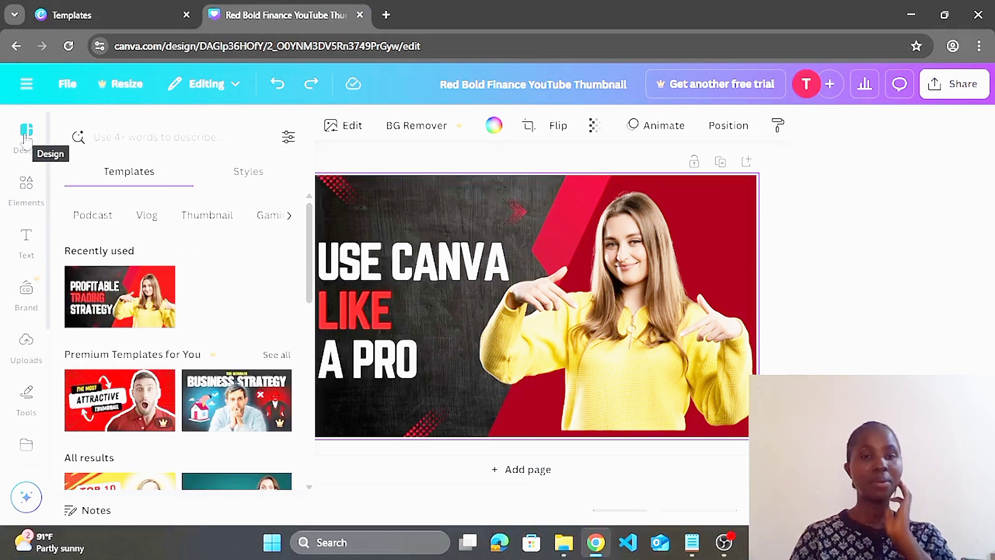
pyautogui.click(255, 182)
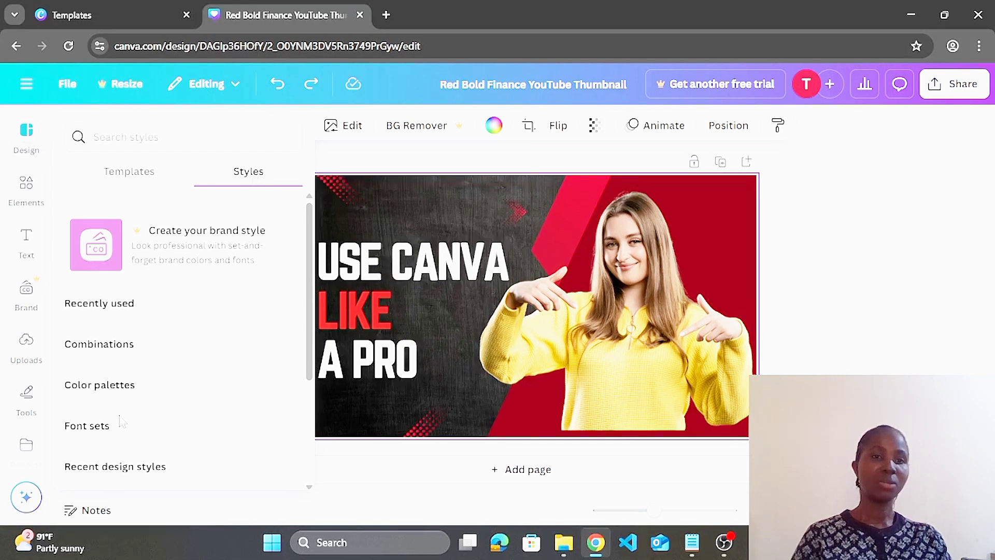
pyautogui.click(118, 176)
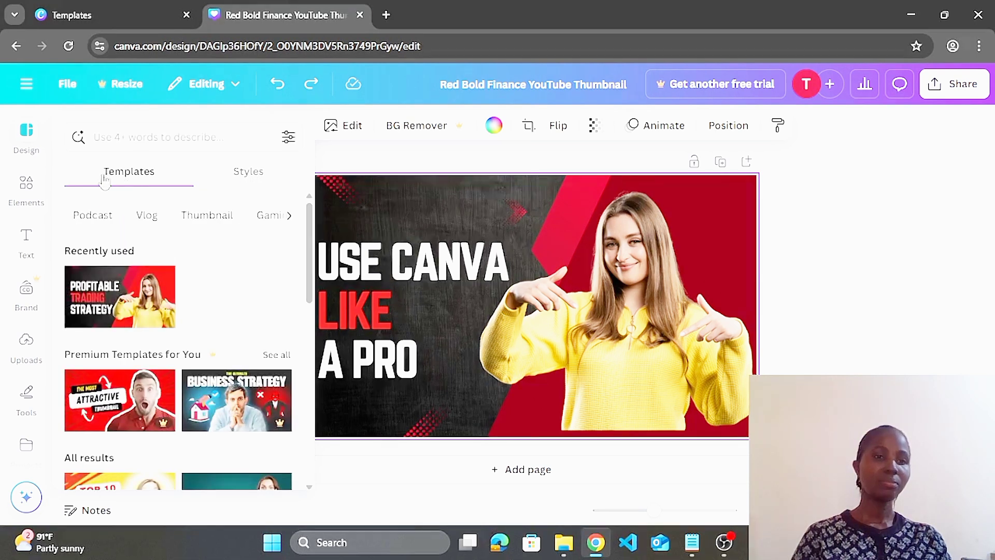
# Step: Look over the uploaded images and the available drawing tools
pyautogui.click(28, 347)
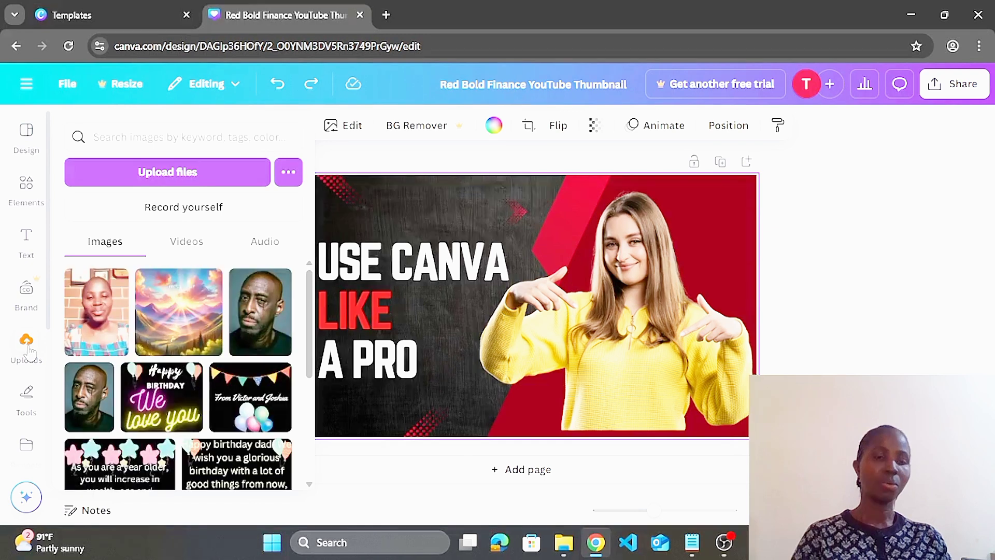
pyautogui.click(28, 348)
pyautogui.click(30, 341)
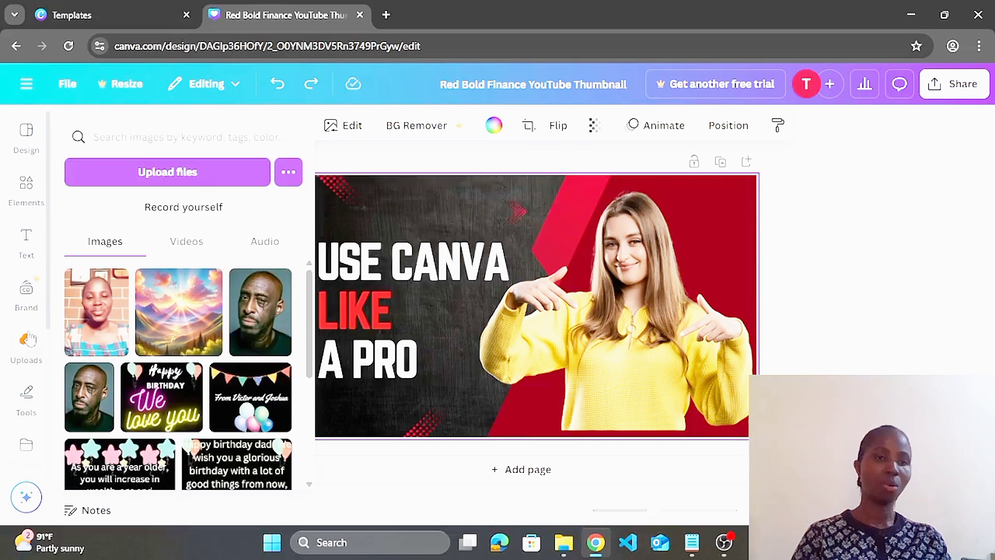
pyautogui.click(29, 403)
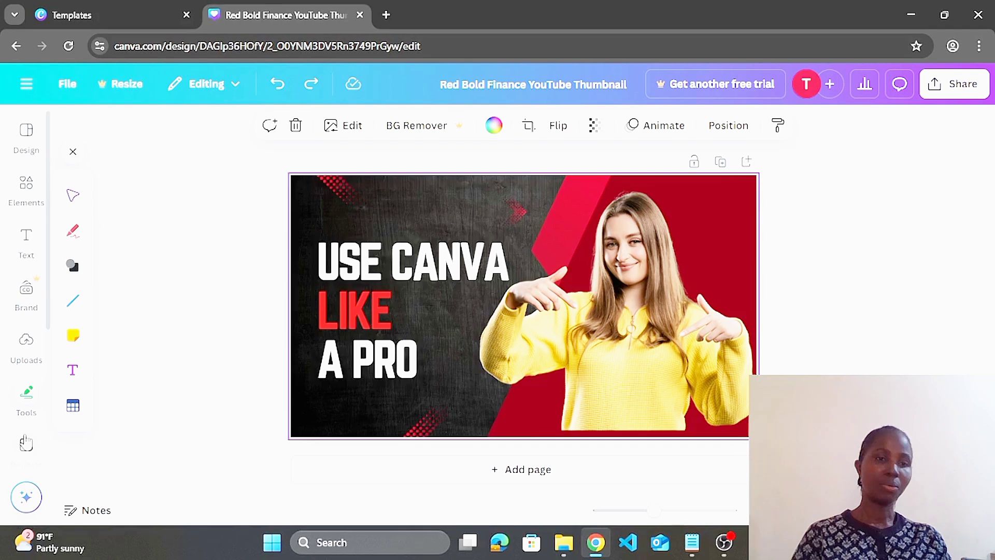
# Step: Fill the Magic Media image prompt with a suggested description and look over its video and graphics generators
pyautogui.moveTo(49, 315); pyautogui.dragTo(58, 557)
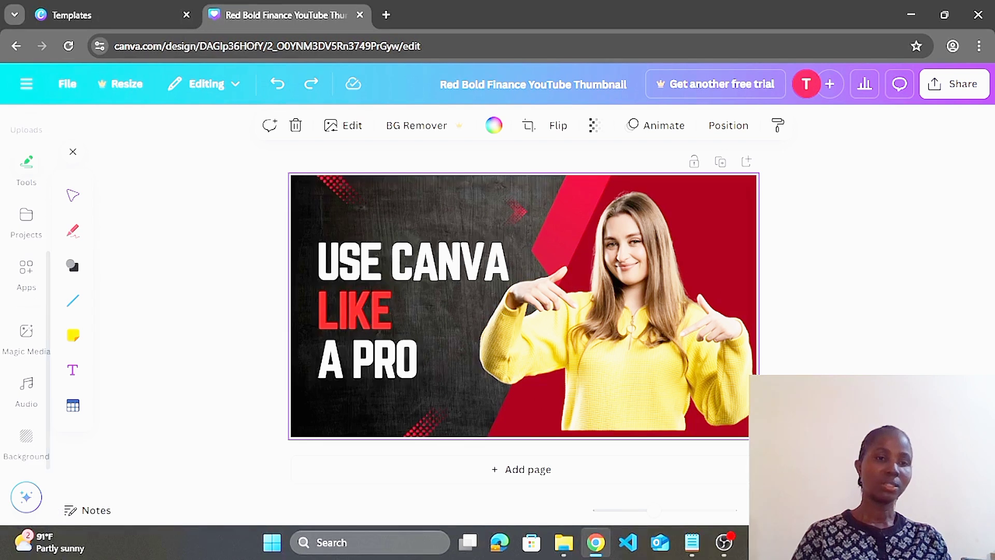
pyautogui.click(28, 342)
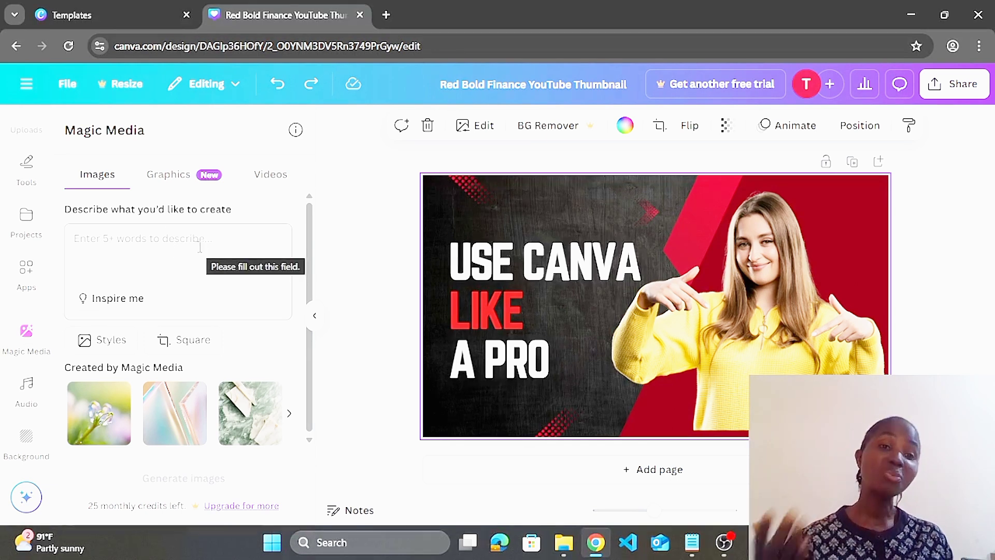
pyautogui.click(84, 300)
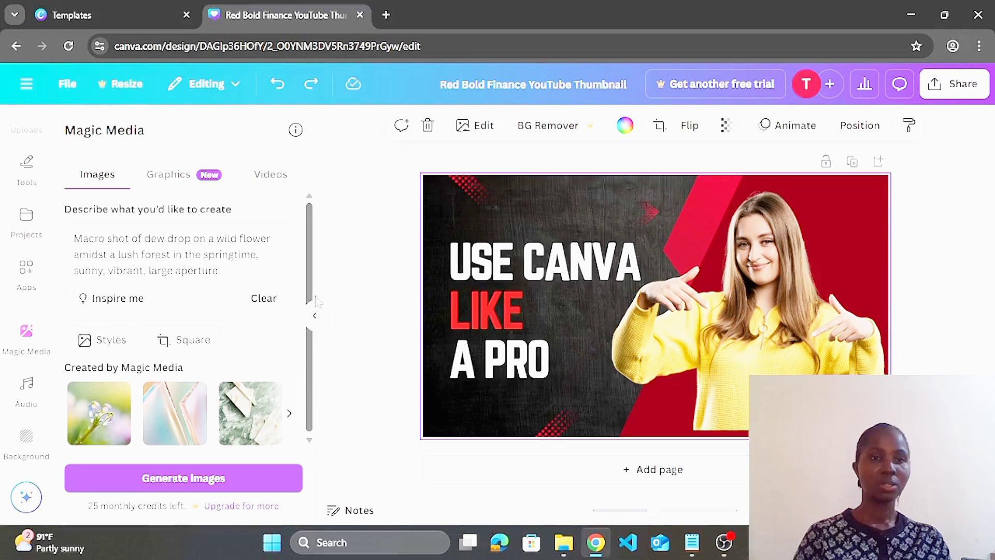
pyautogui.click(274, 176)
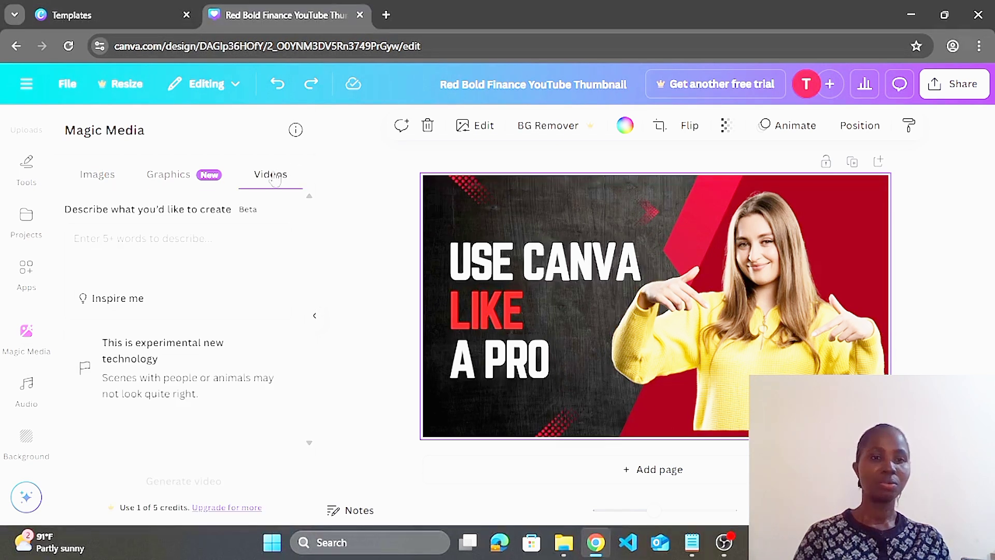
pyautogui.click(171, 175)
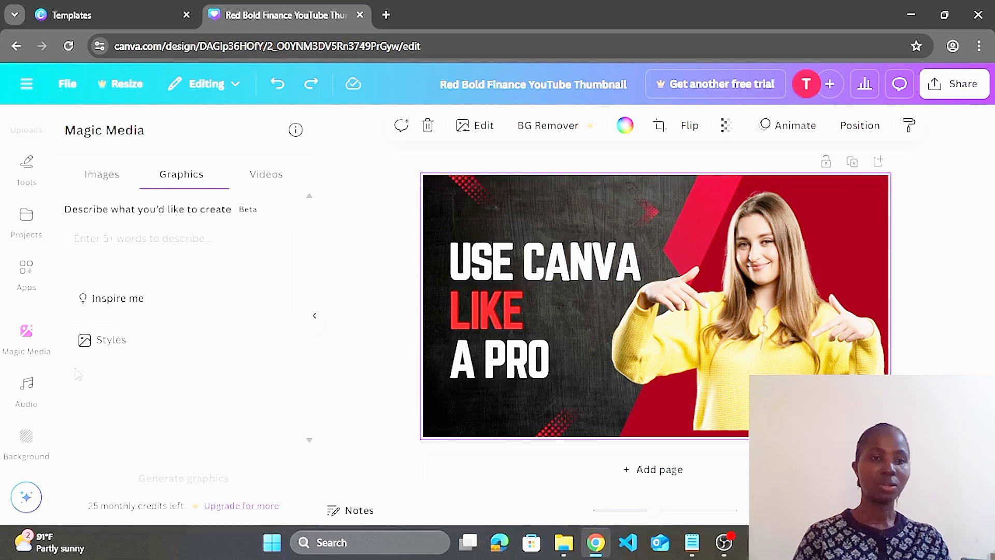
# Step: Browse the audio library's music tracks down through the Piano and Vocal categories
pyautogui.click(31, 386)
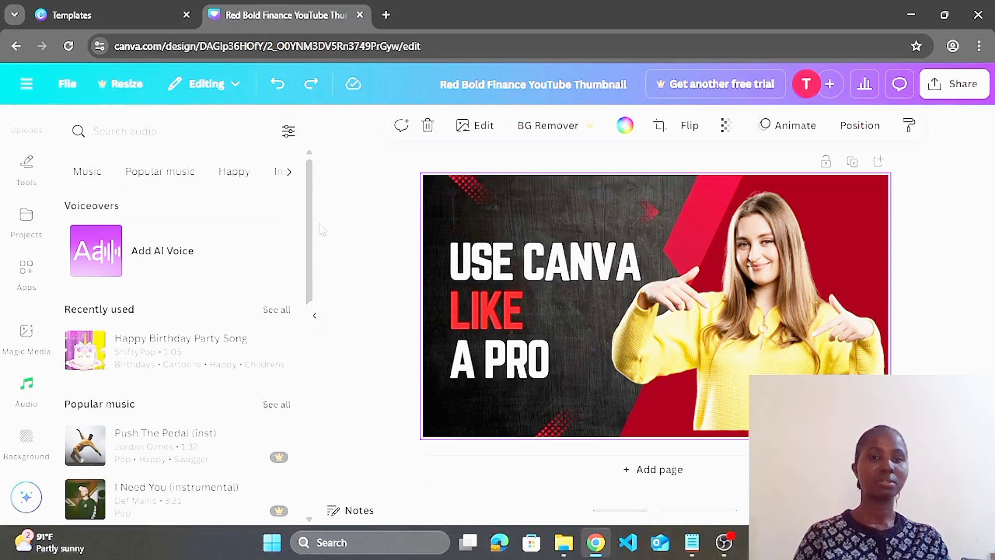
pyautogui.moveTo(308, 217); pyautogui.dragTo(306, 496)
pyautogui.scroll(-3, 306, 496)
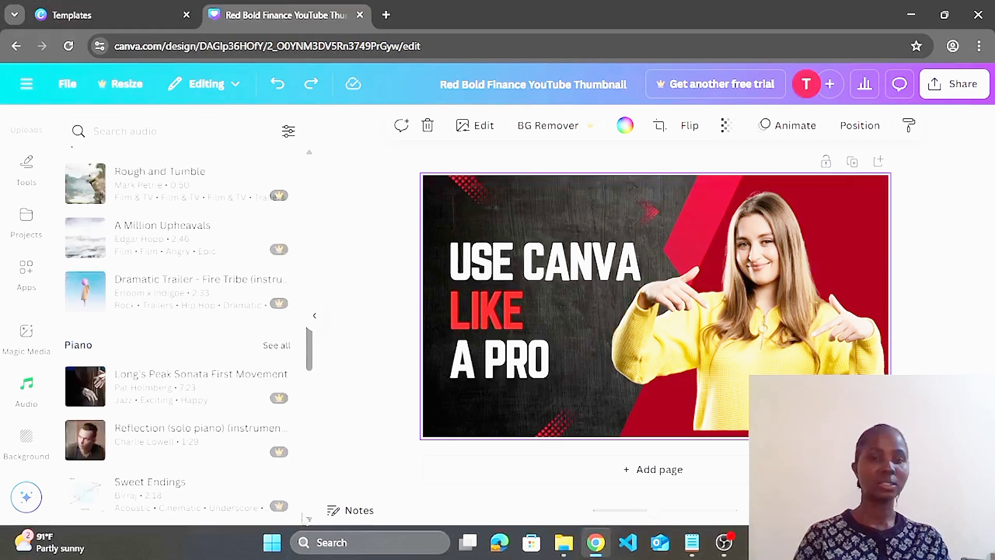
pyautogui.moveTo(309, 370); pyautogui.dragTo(314, 463)
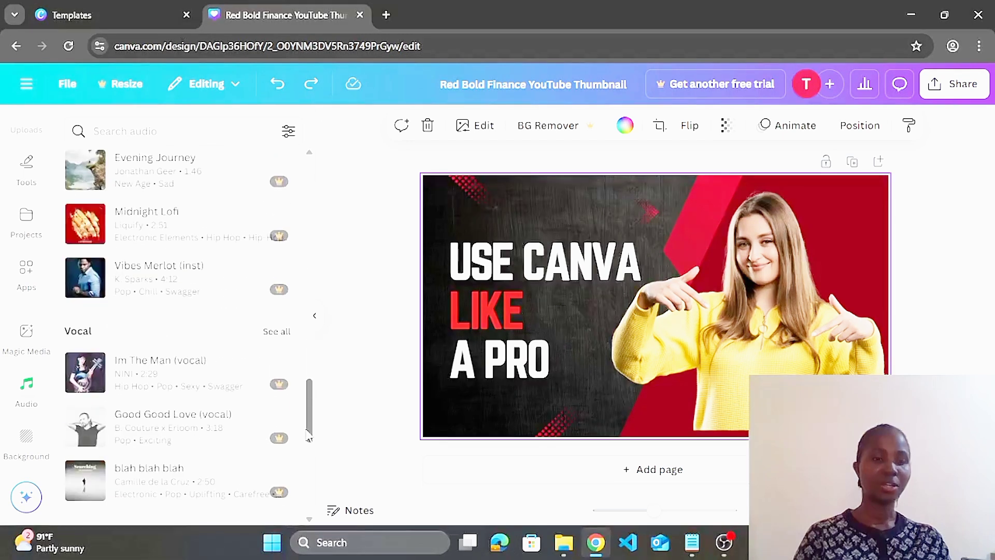
# Step: Browse the background library's images and the list of available editor sections
pyautogui.click(29, 436)
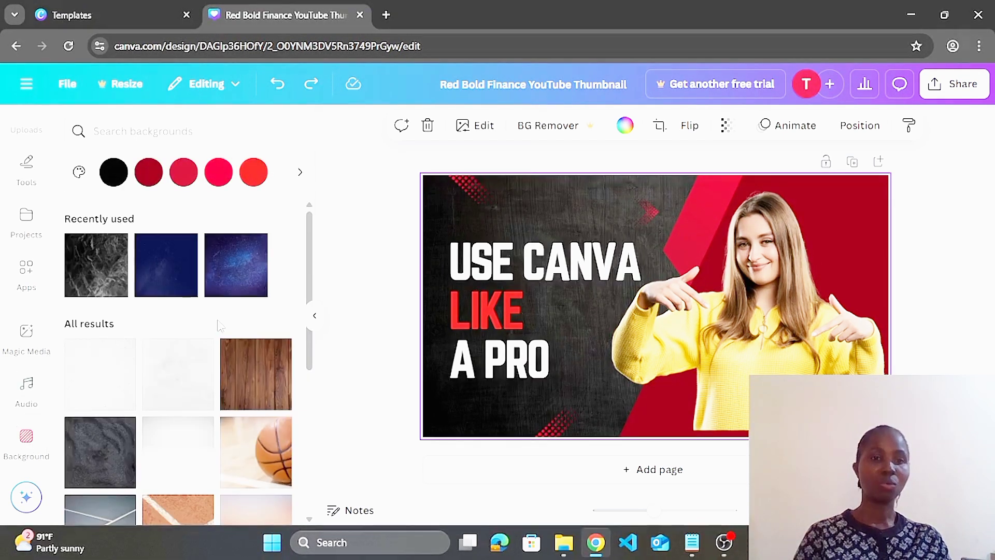
pyautogui.moveTo(311, 268); pyautogui.dragTo(305, 512)
pyautogui.moveTo(311, 405); pyautogui.dragTo(300, 516)
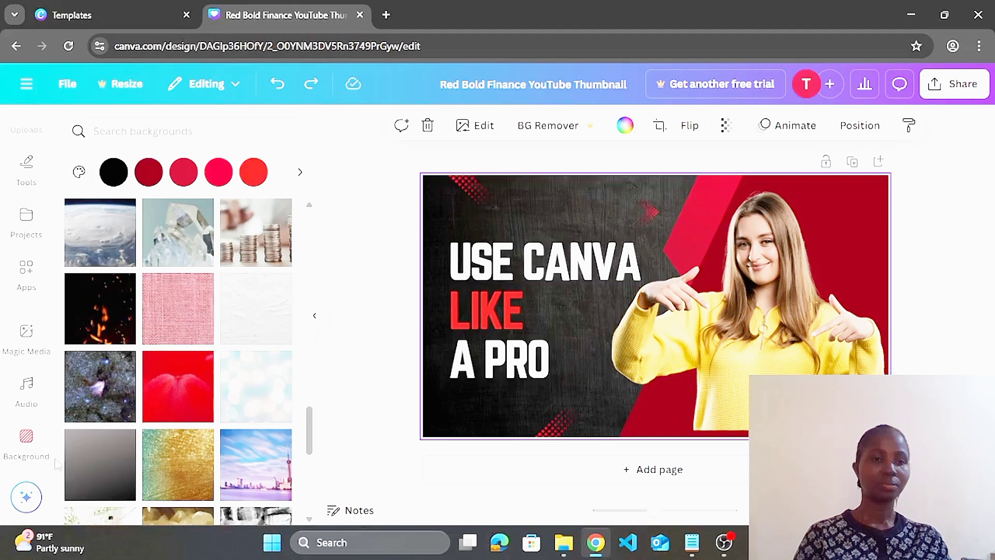
pyautogui.scroll(4, 49, 451)
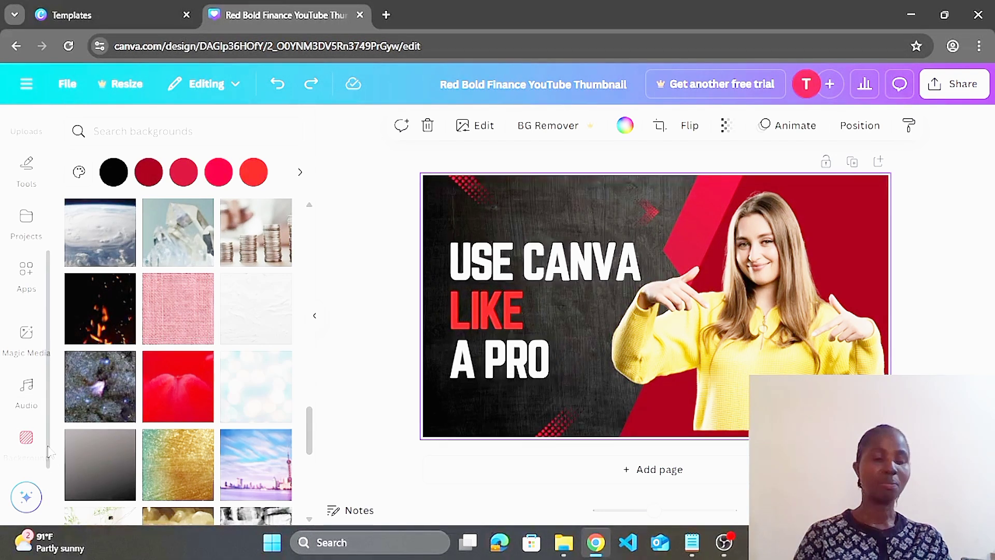
pyautogui.scroll(2, 52, 243)
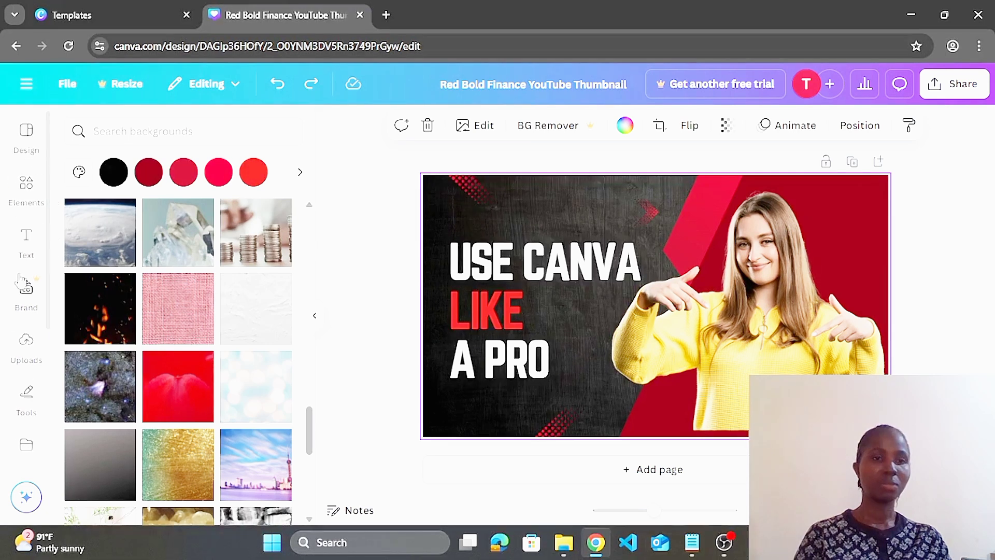
pyautogui.scroll(-3, 49, 363)
pyautogui.scroll(3, 49, 417)
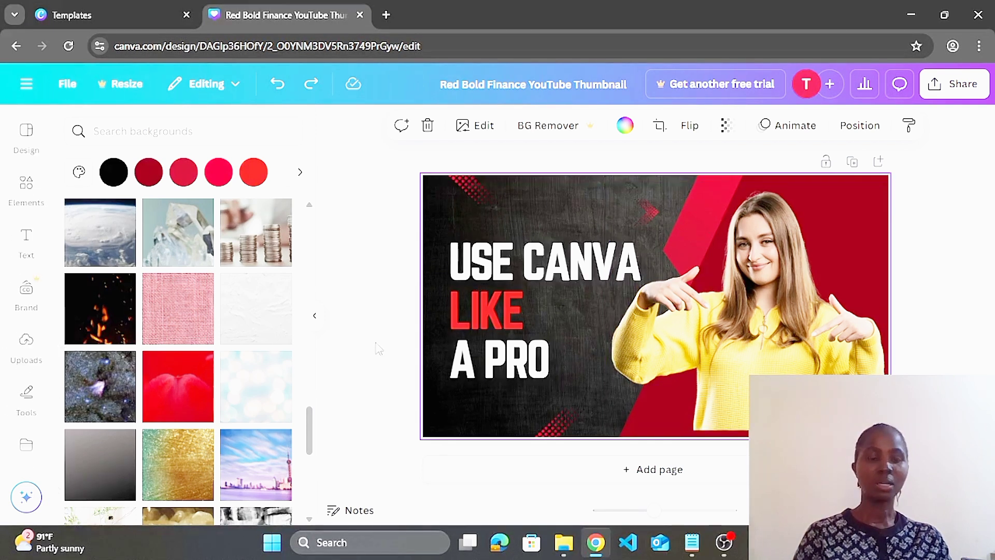
pyautogui.moveTo(306, 433); pyautogui.dragTo(288, 187)
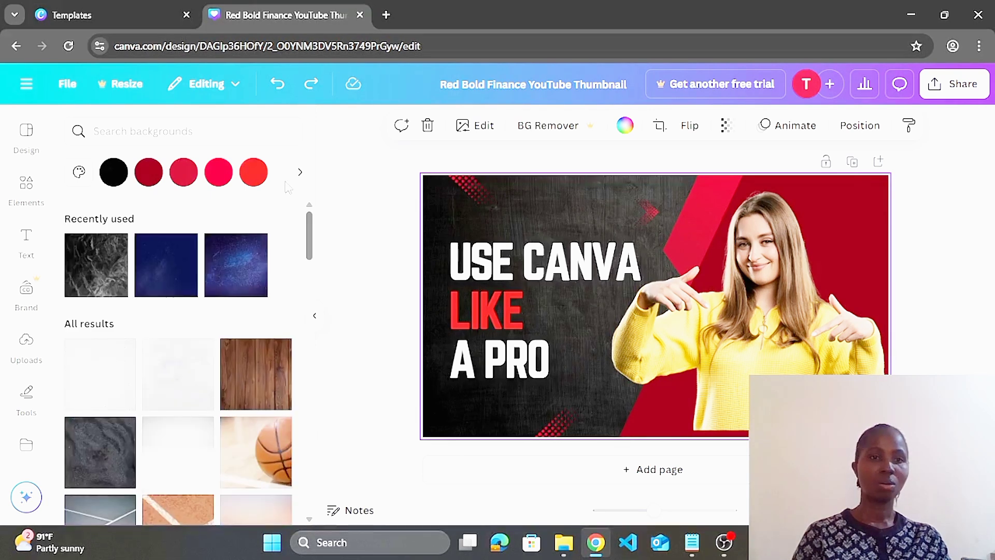
# Step: Browse the design templates for the Podcast, Podcast episode and Radio show categories
pyautogui.click(27, 134)
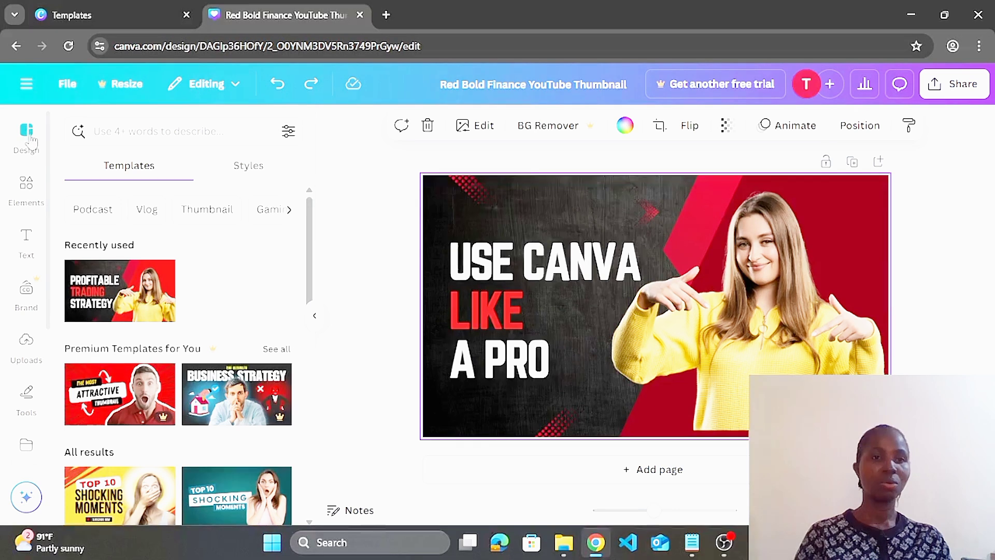
pyautogui.click(100, 214)
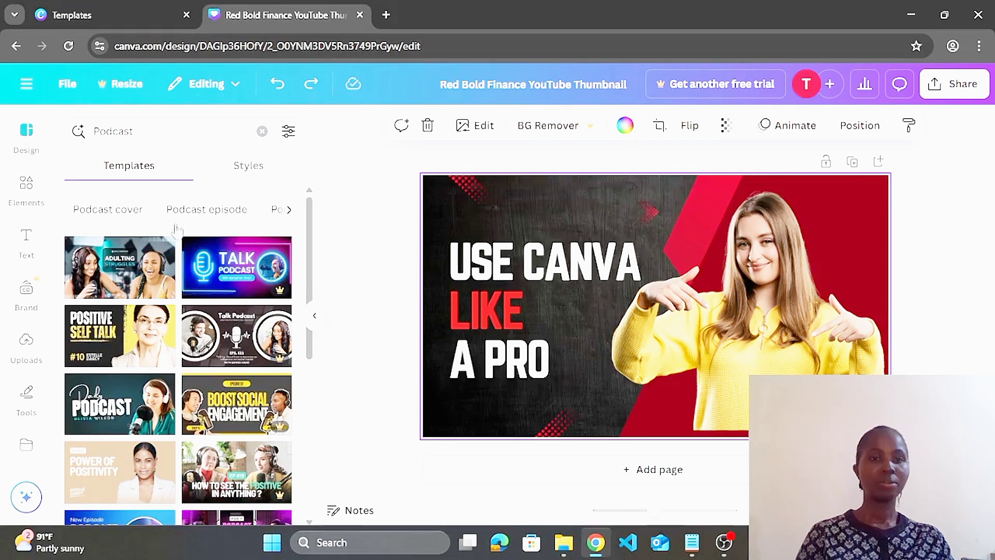
pyautogui.click(193, 217)
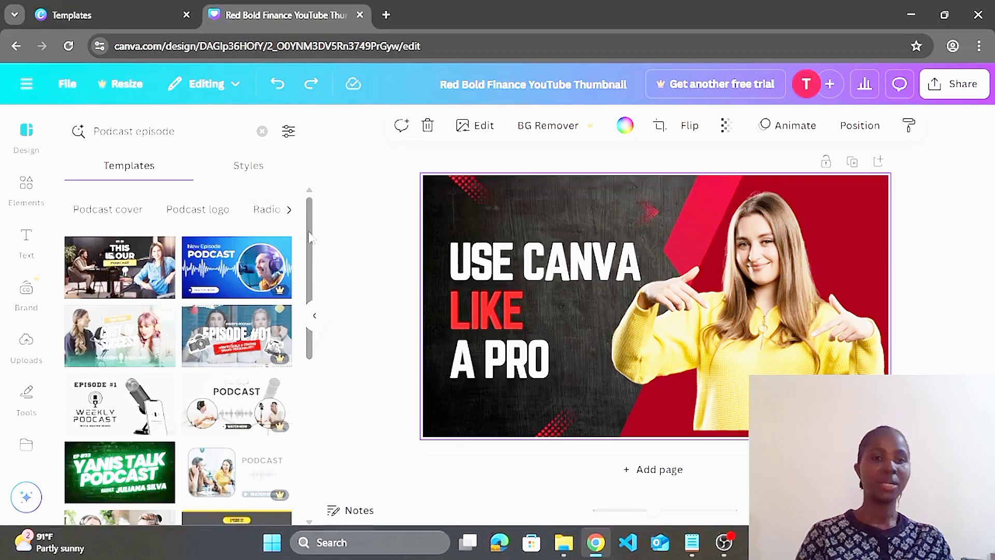
pyautogui.moveTo(310, 237)
pyautogui.mouseDown()
pyautogui.moveTo(311, 386)
pyautogui.moveTo(310, 233)
pyautogui.mouseUp()
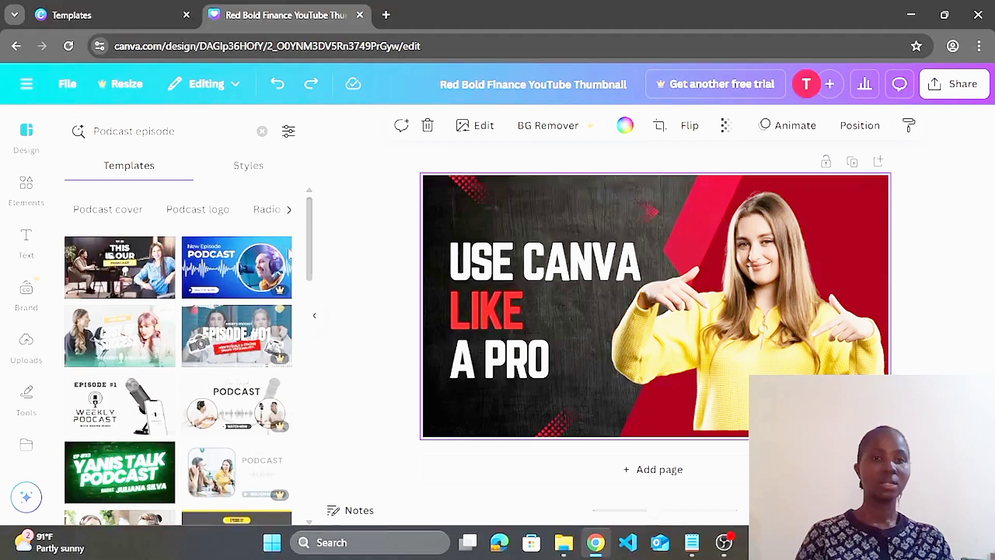
pyautogui.click(268, 213)
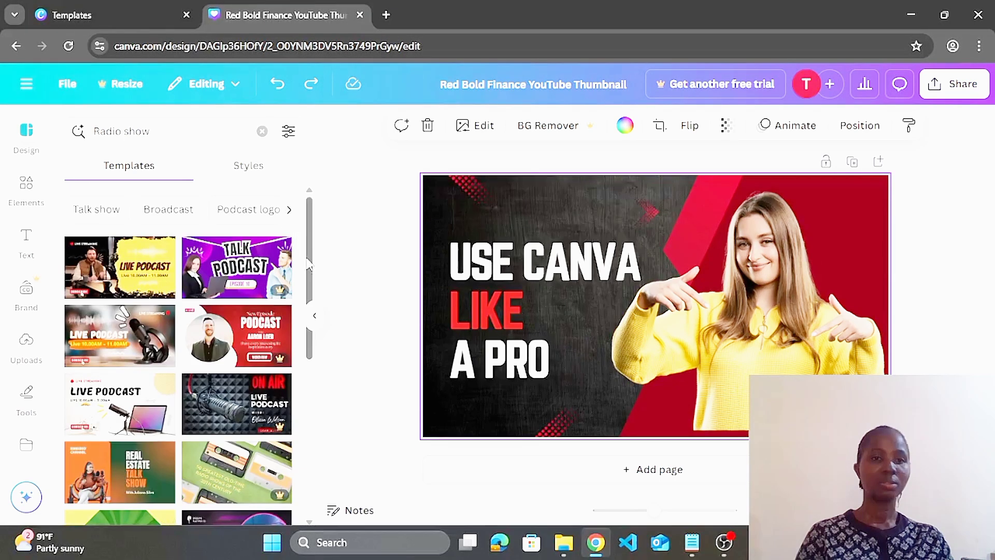
# Step: Look through further suggested template categories, including Tv show, Talk show and Broadcast
pyautogui.click(290, 211)
pyautogui.click(290, 210)
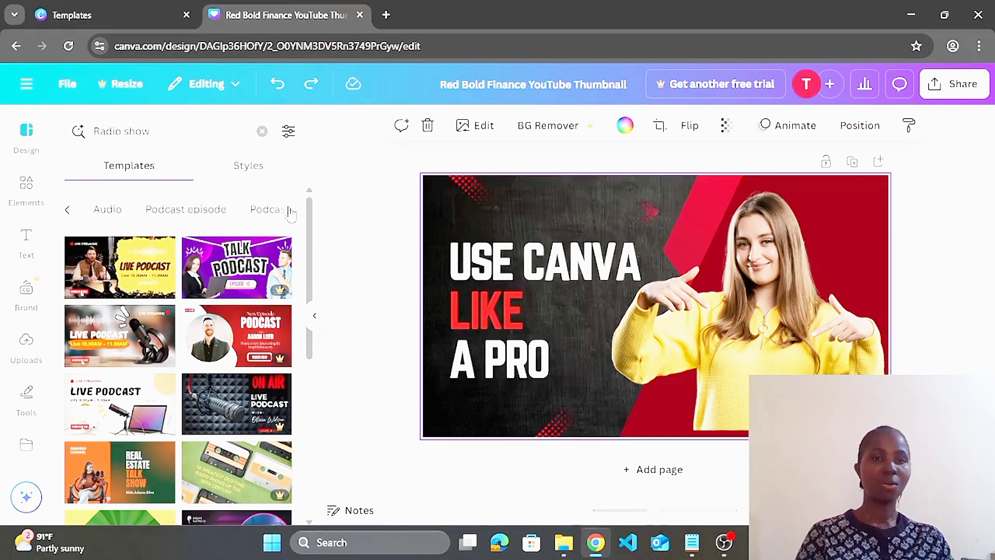
pyautogui.click(290, 211)
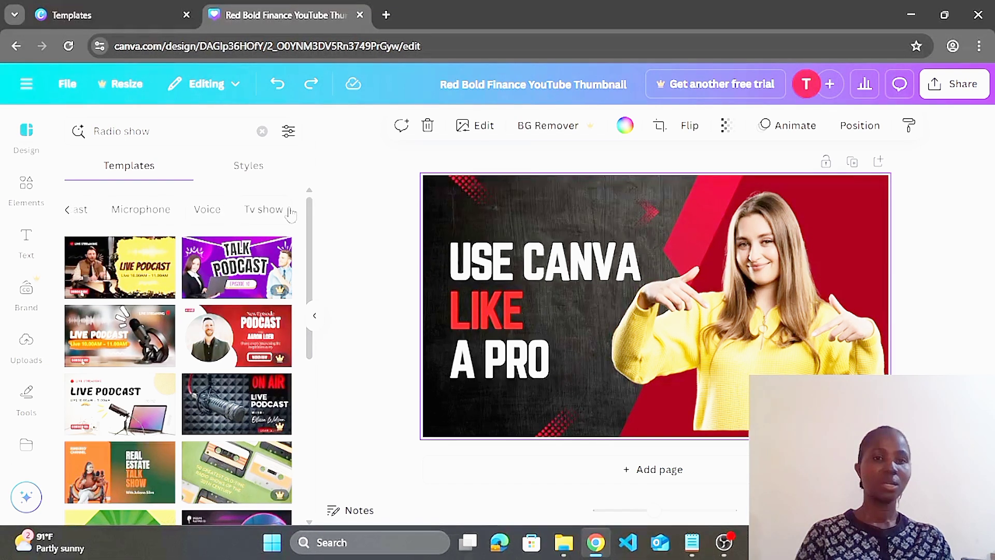
pyautogui.click(289, 212)
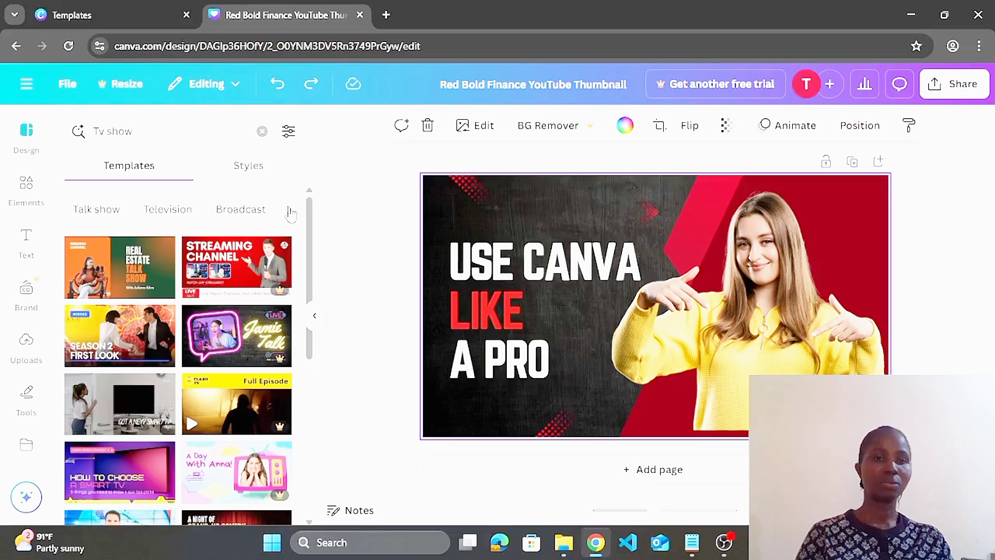
pyautogui.click(108, 214)
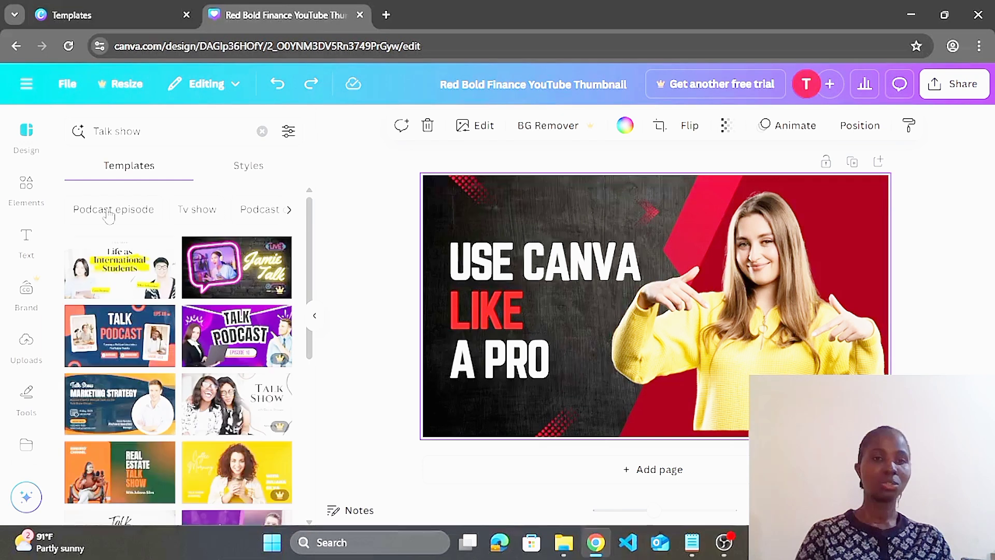
pyautogui.click(191, 212)
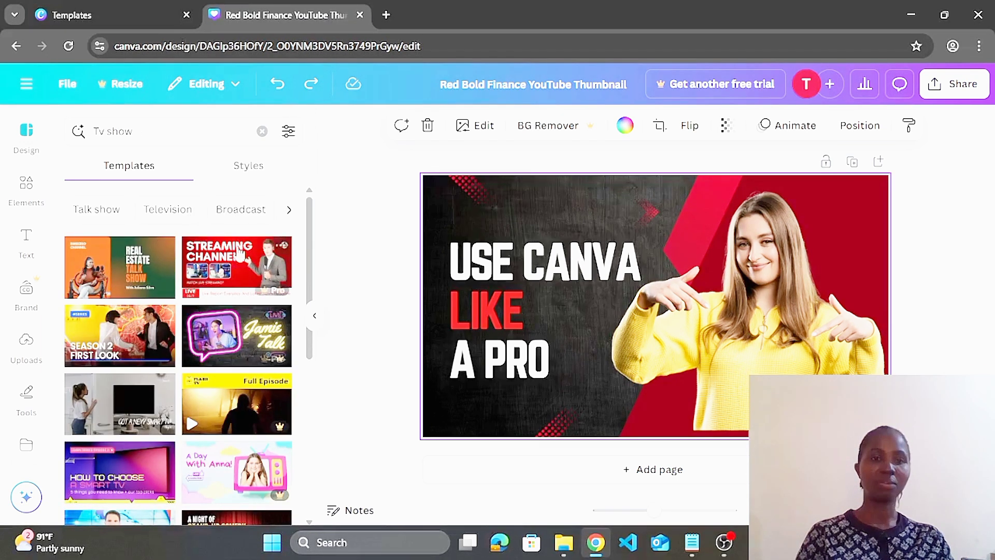
pyautogui.click(242, 210)
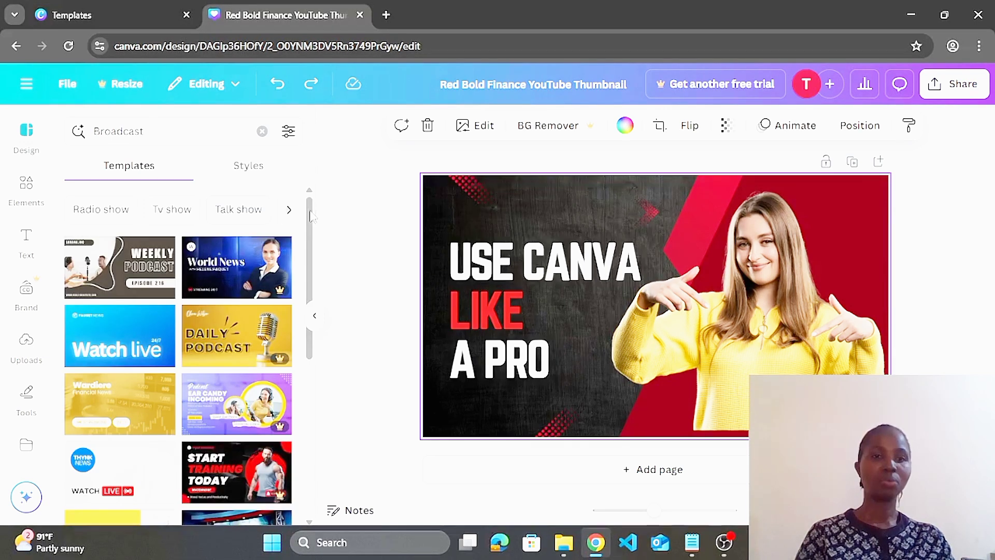
pyautogui.click(310, 239)
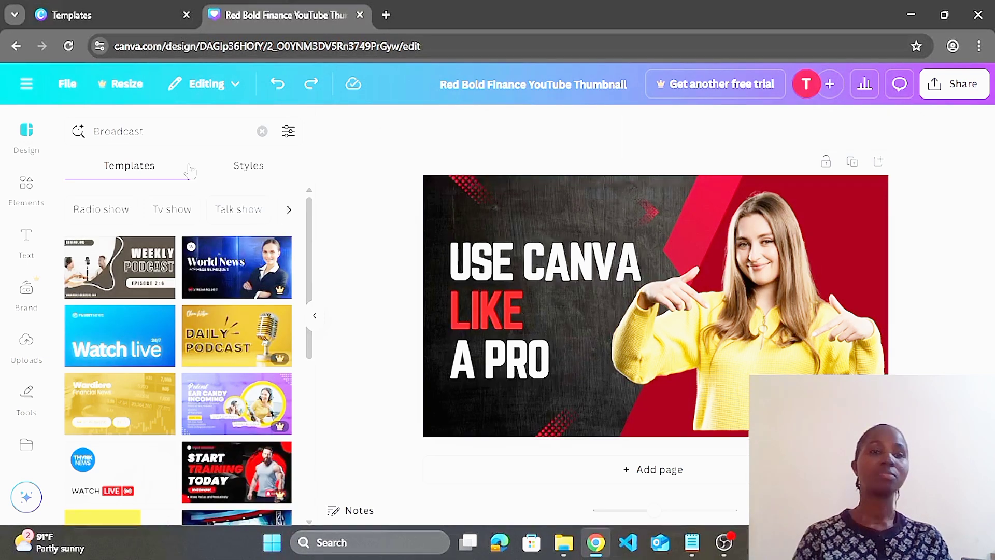
# Step: Clear the Broadcast template search and look over the general template suggestions and the text options
pyautogui.click(24, 143)
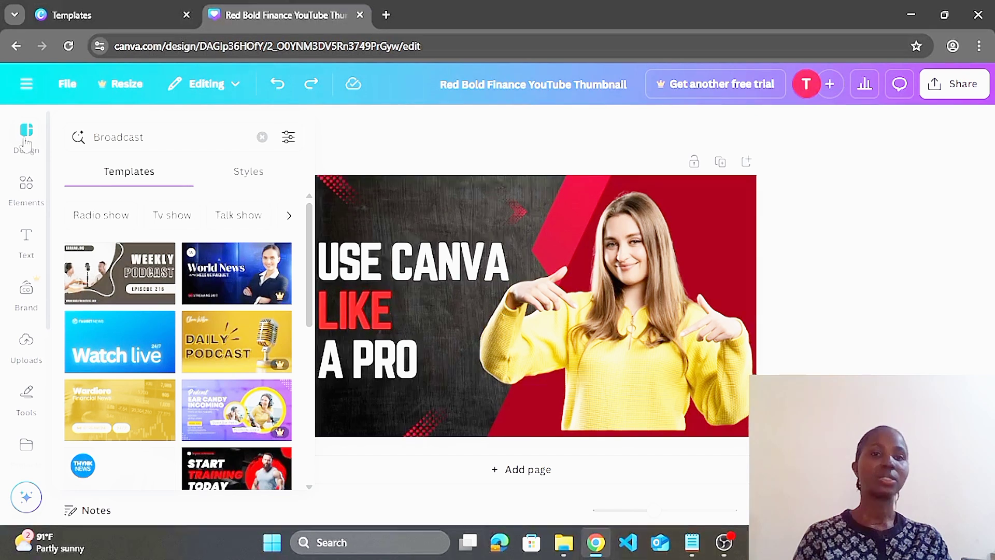
pyautogui.click(262, 137)
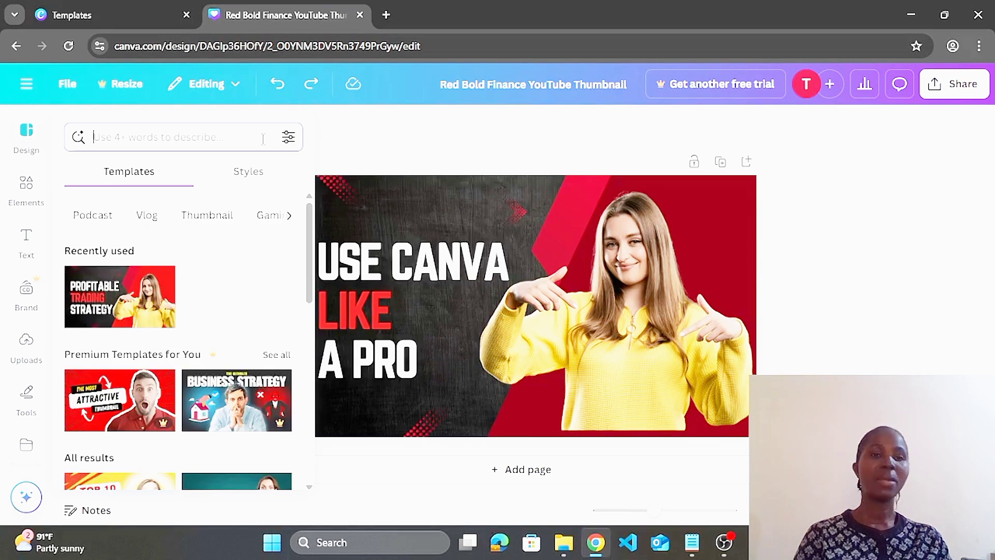
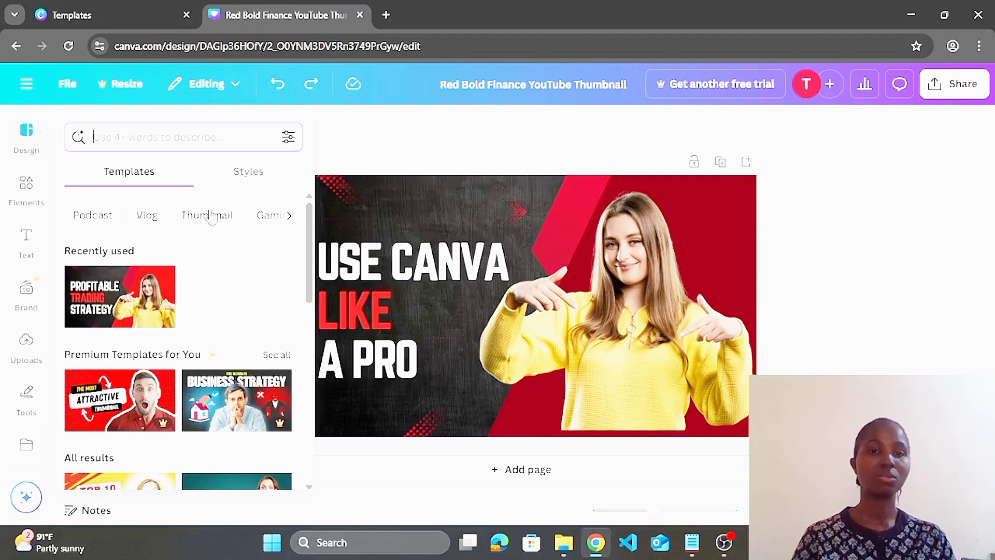
pyautogui.moveTo(309, 242)
pyautogui.mouseDown()
pyautogui.moveTo(312, 344)
pyautogui.moveTo(326, 233)
pyautogui.mouseUp()
pyautogui.click(13, 155)
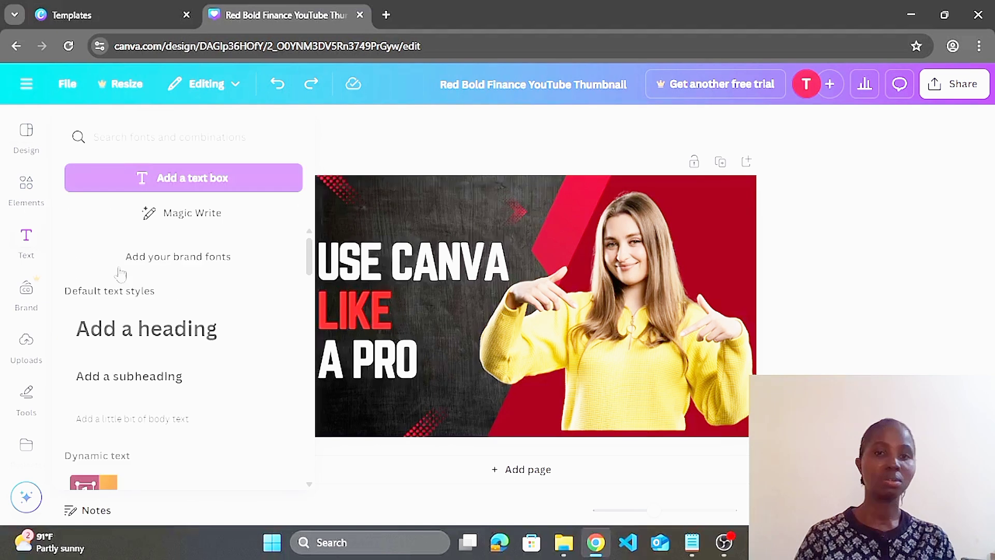
# Step: Move the headline lines "USE CANVA", "LIKE" and "A PRO" near the thumbnail's left edge and space them farther apart vertically
pyautogui.click(472, 279)
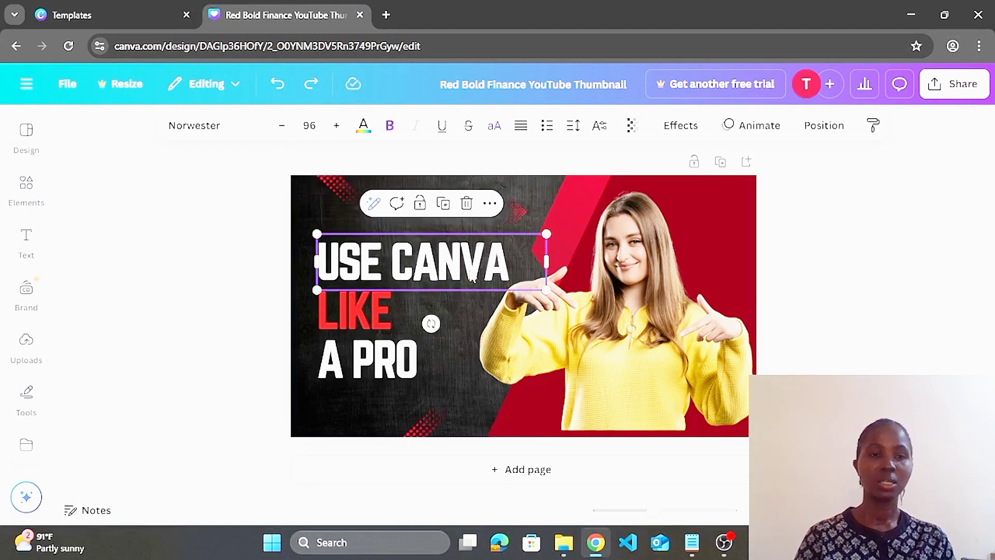
pyautogui.moveTo(428, 275); pyautogui.dragTo(405, 246)
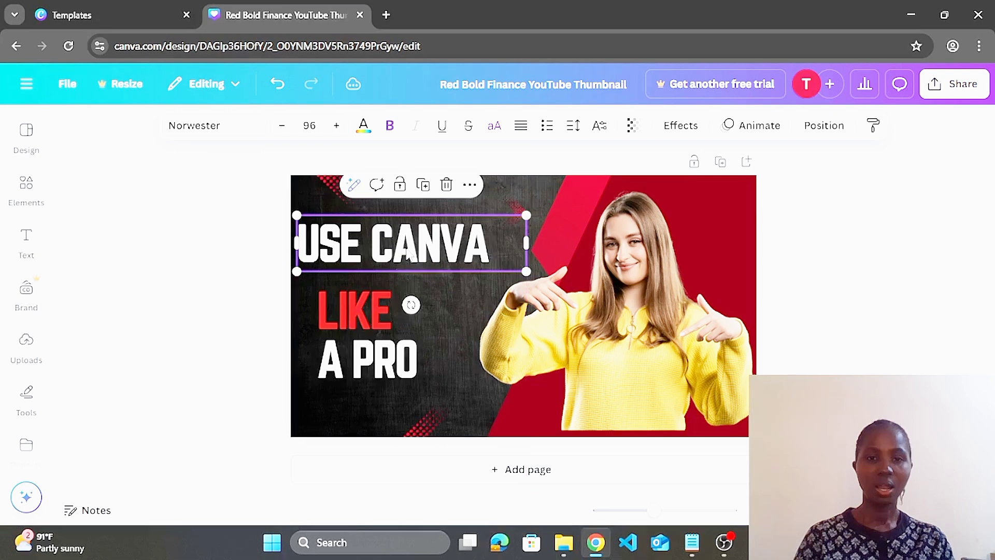
pyautogui.moveTo(369, 360); pyautogui.dragTo(349, 366)
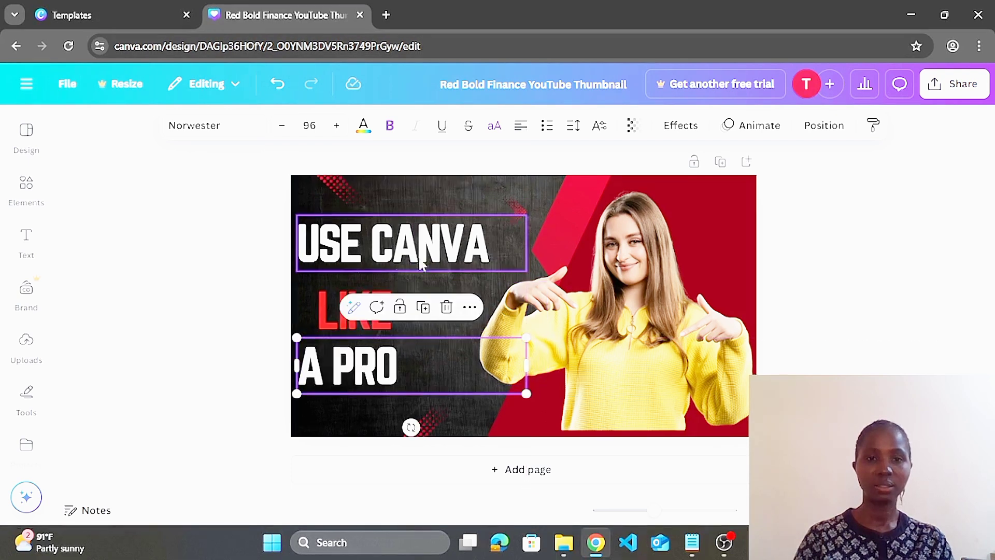
pyautogui.click(331, 315)
pyautogui.moveTo(330, 316); pyautogui.dragTo(310, 300)
# Step: Scale the woman's photo down slightly and reposition it on the red side, clear of the headline text
pyautogui.click(668, 311)
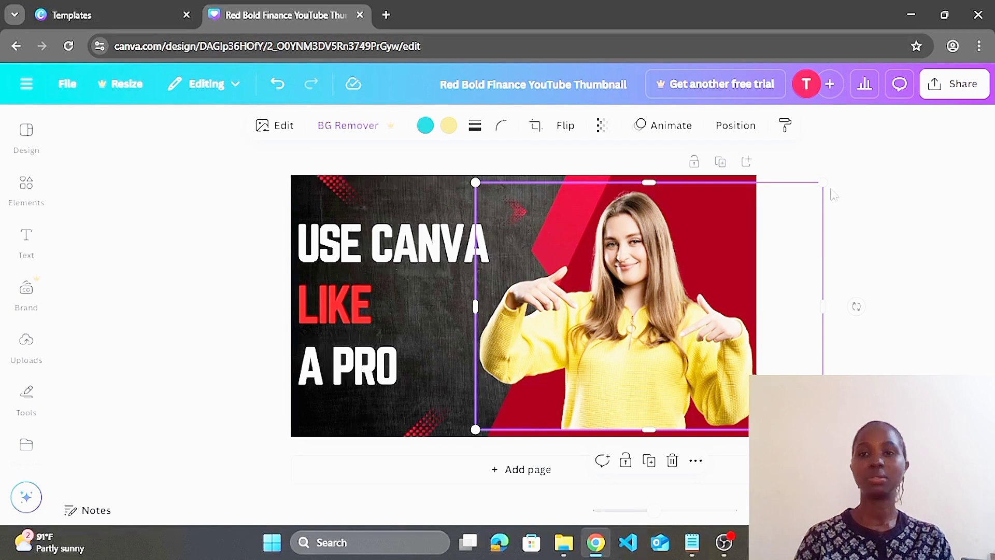
pyautogui.moveTo(823, 182); pyautogui.dragTo(724, 234)
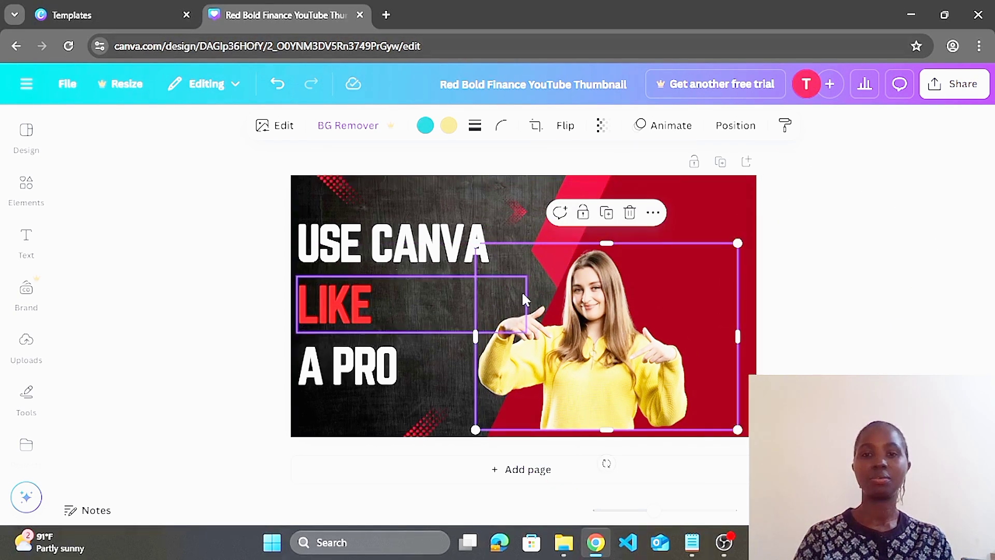
pyautogui.moveTo(633, 321); pyautogui.dragTo(676, 300)
pyautogui.moveTo(777, 227); pyautogui.dragTo(831, 195)
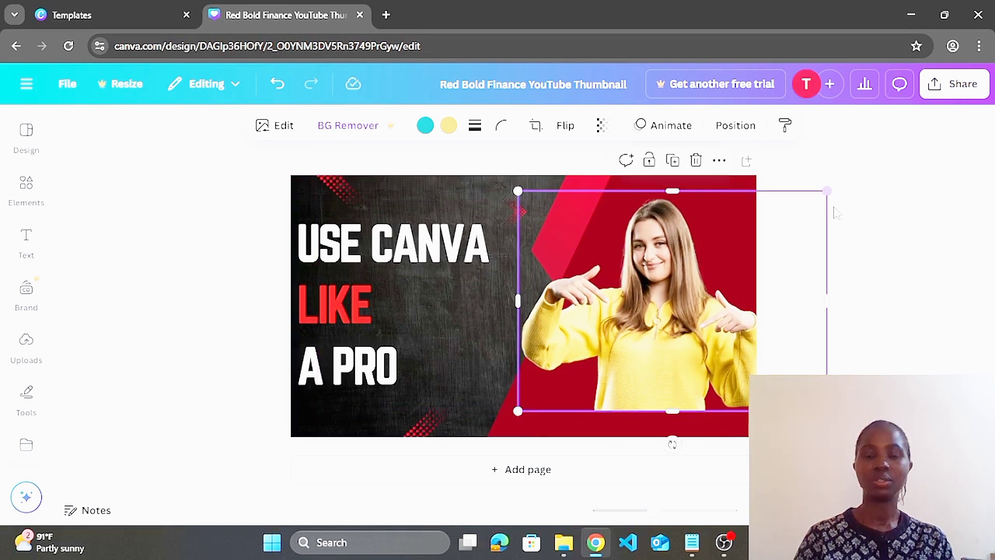
pyautogui.moveTo(675, 295); pyautogui.dragTo(657, 313)
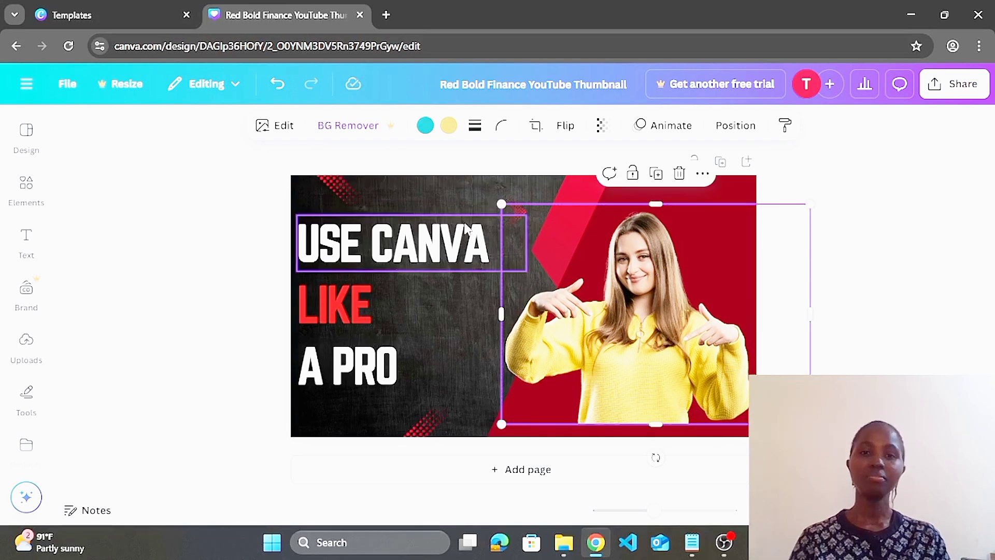
pyautogui.click(449, 206)
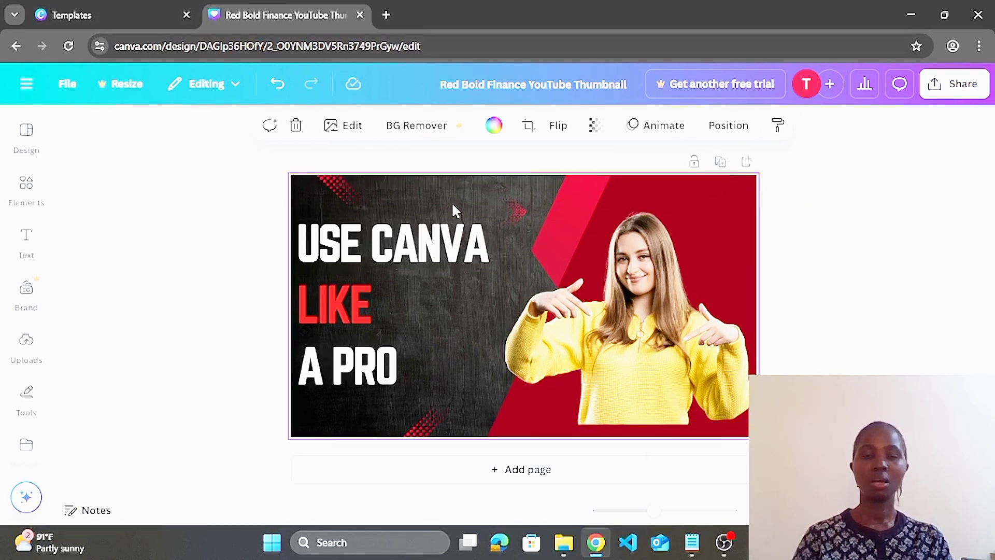
# Step: Apply the Face Retouch effect to the woman's photo
pyautogui.click(595, 233)
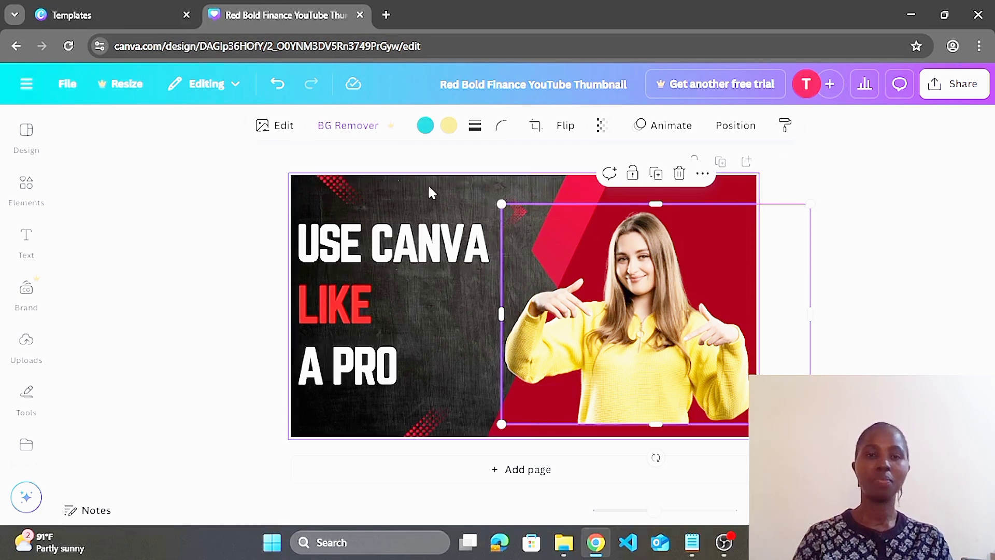
pyautogui.click(275, 127)
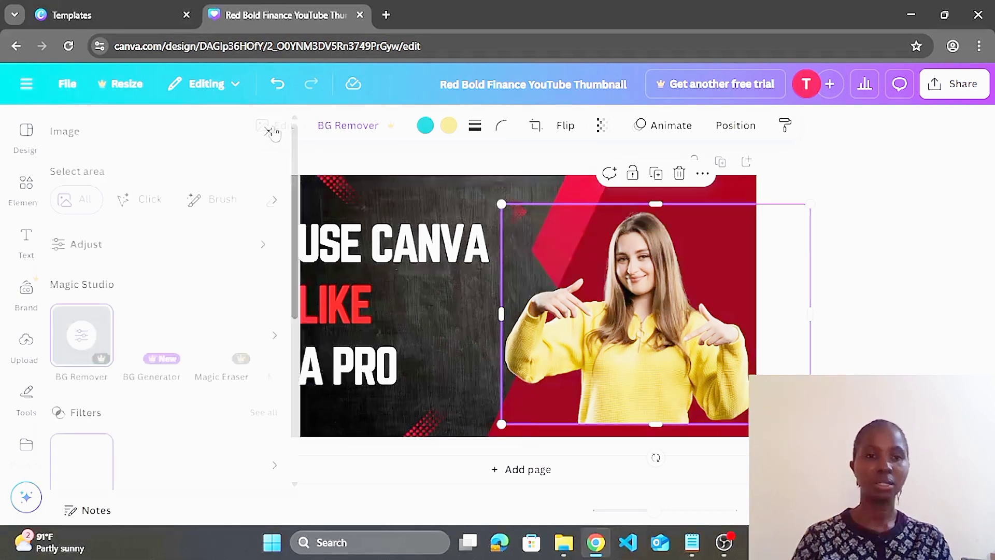
pyautogui.moveTo(309, 242); pyautogui.dragTo(298, 410)
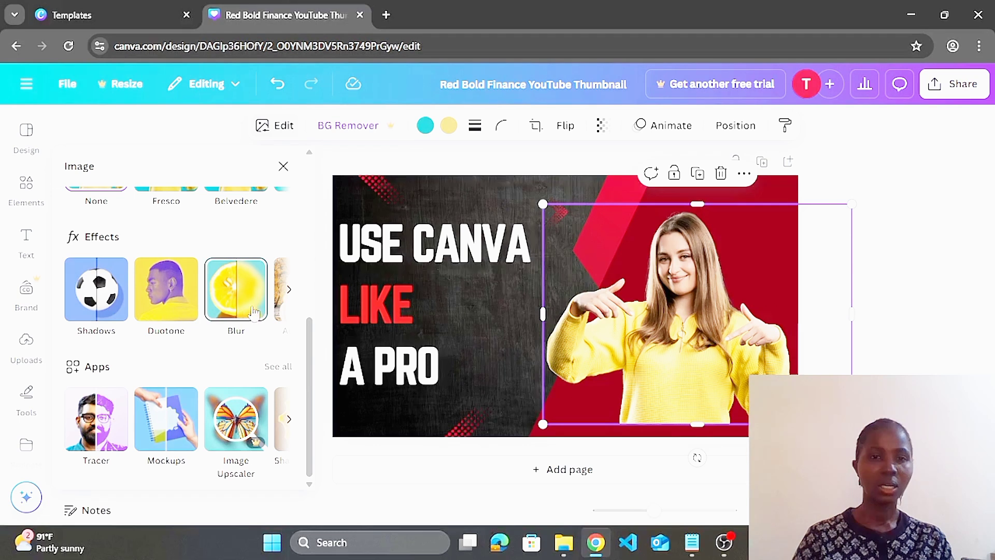
pyautogui.click(288, 293)
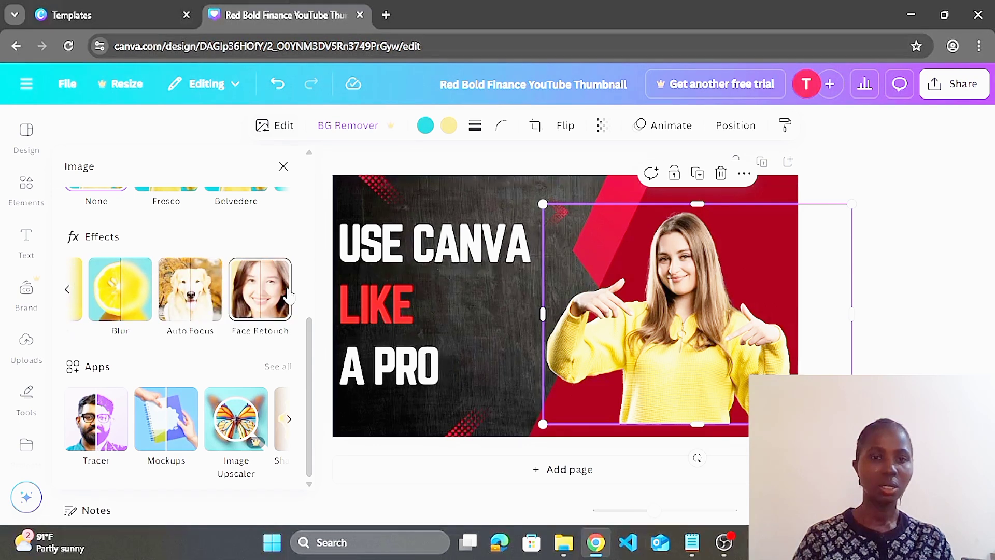
pyautogui.click(262, 303)
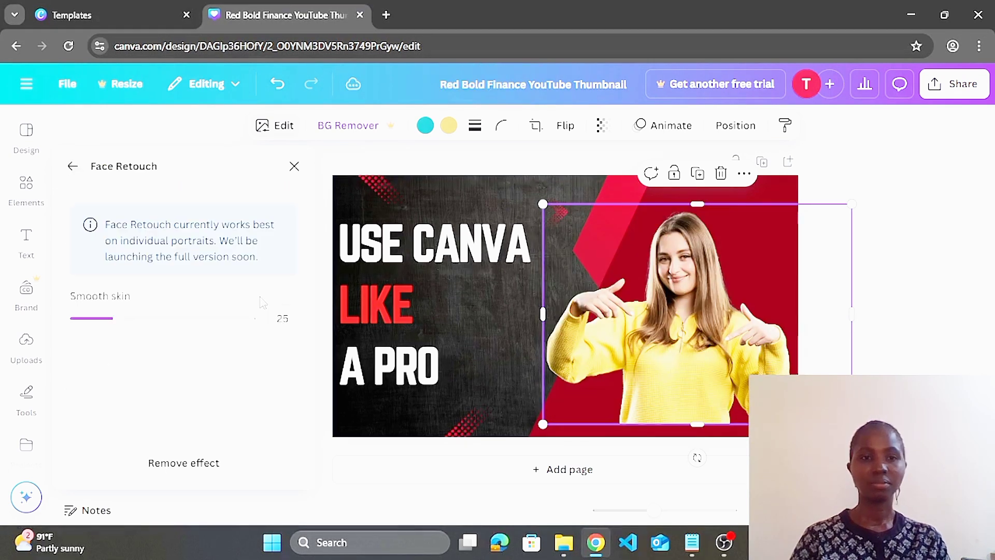
# Step: Set the Smooth skin strength of the photo's Face Retouch effect to 75, after trying 0
pyautogui.moveTo(120, 326); pyautogui.dragTo(63, 319)
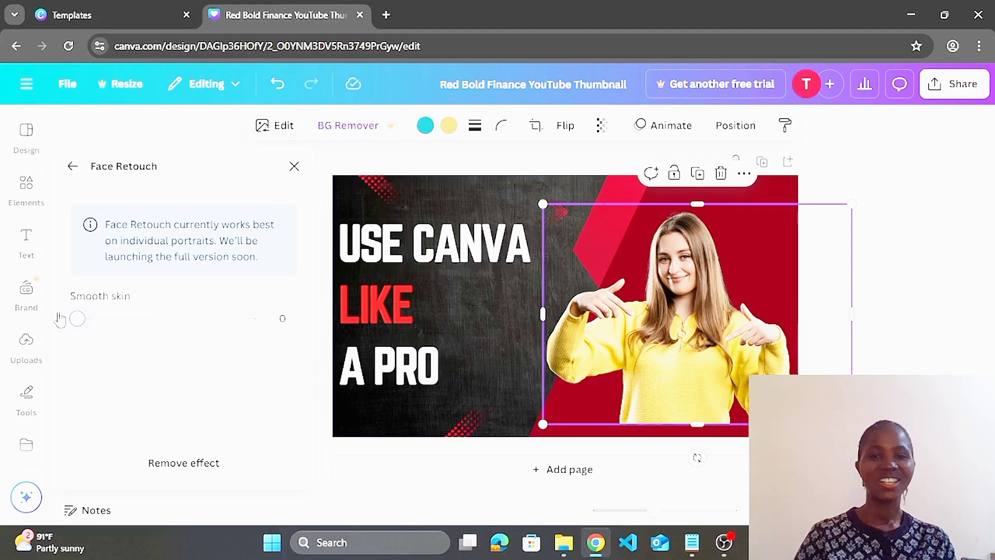
pyautogui.moveTo(175, 326); pyautogui.dragTo(209, 327)
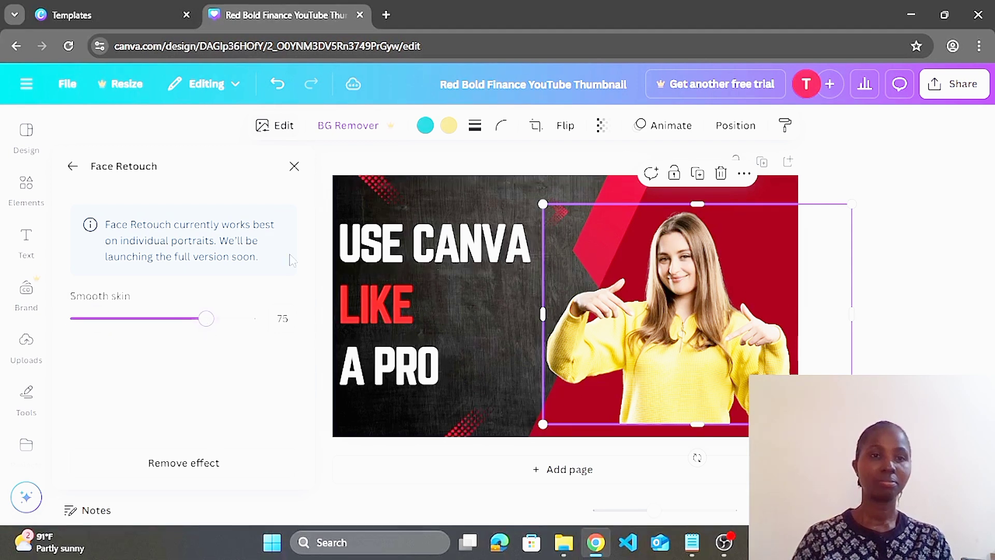
pyautogui.click(291, 169)
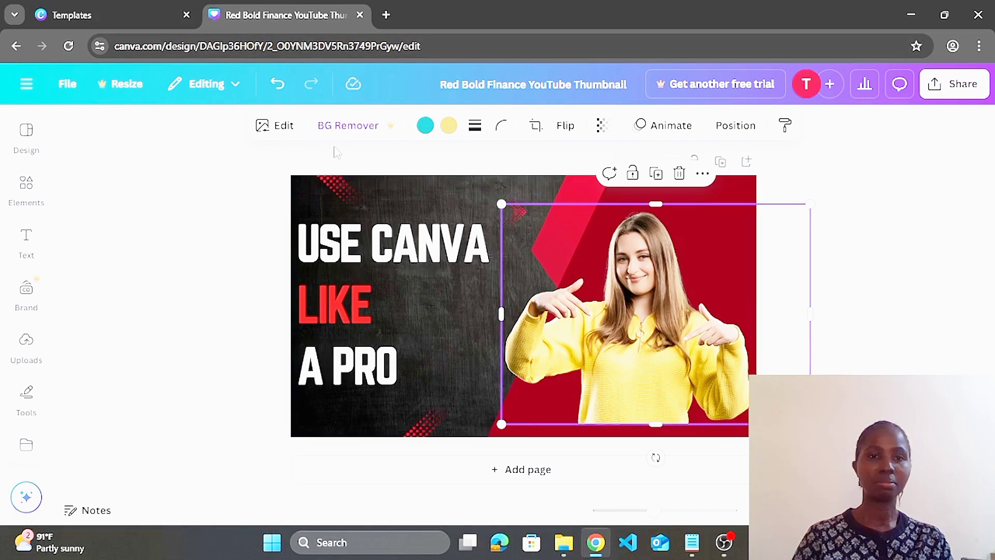
# Step: Look through the Magic Studio tools and try Magic Expand on the woman's photo, cancelling the crop
pyautogui.click(271, 130)
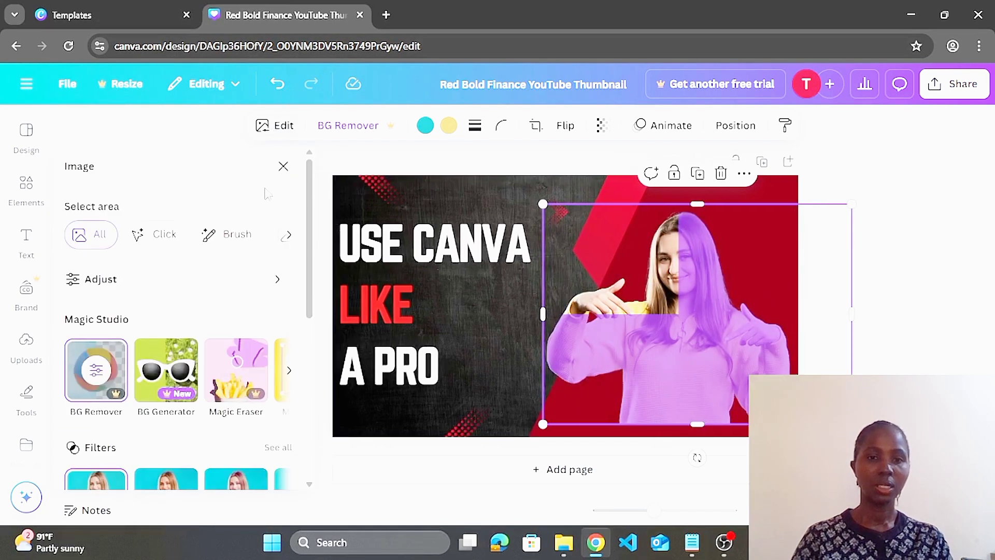
pyautogui.click(287, 371)
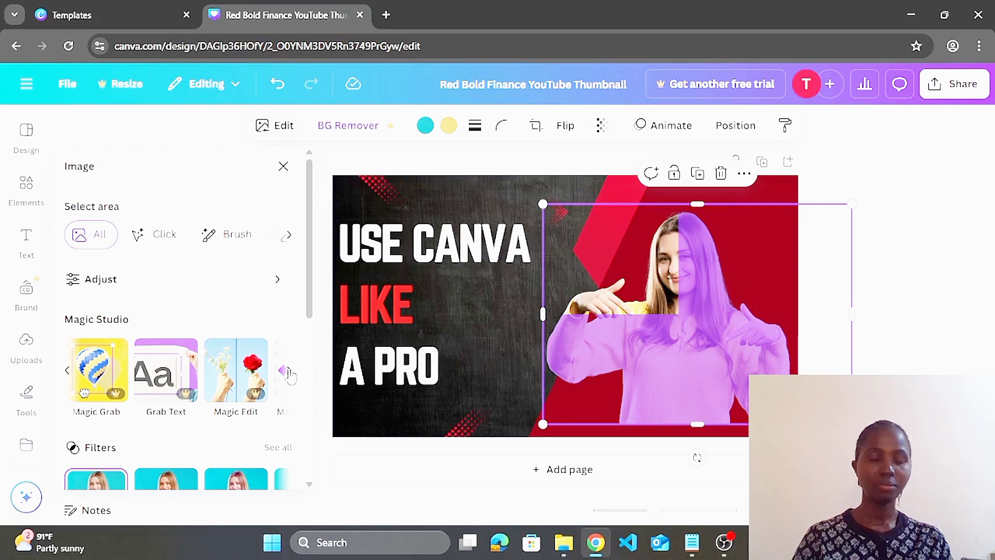
pyautogui.click(289, 371)
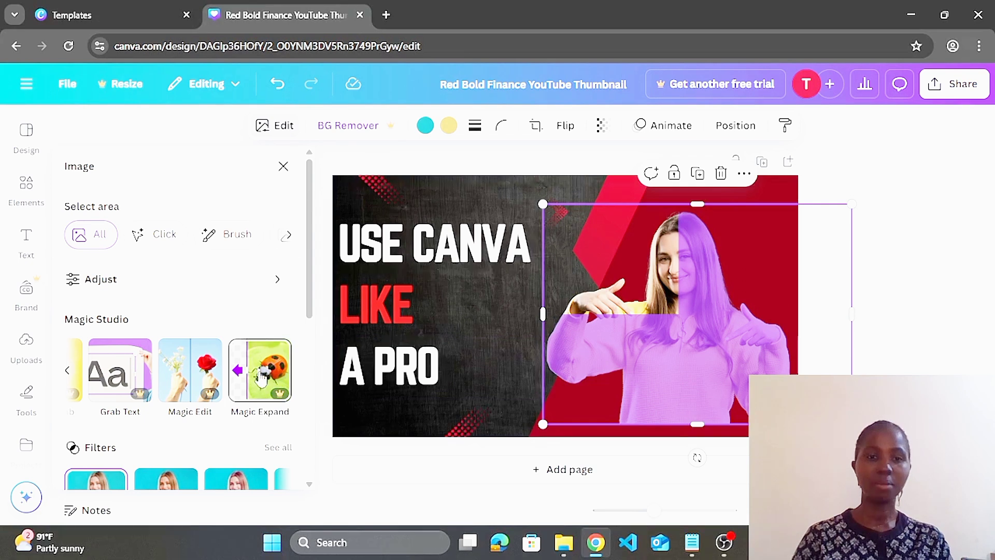
pyautogui.click(270, 372)
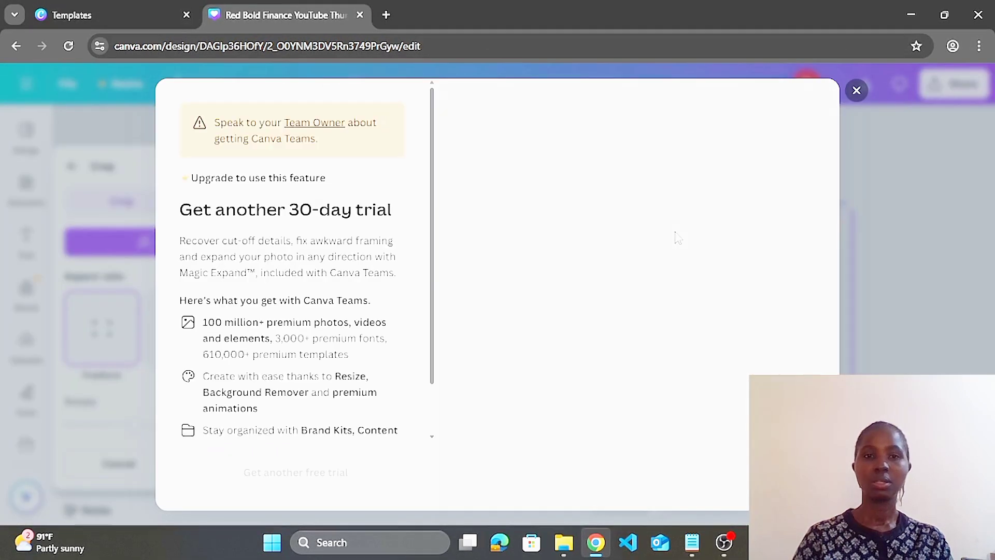
pyautogui.click(857, 91)
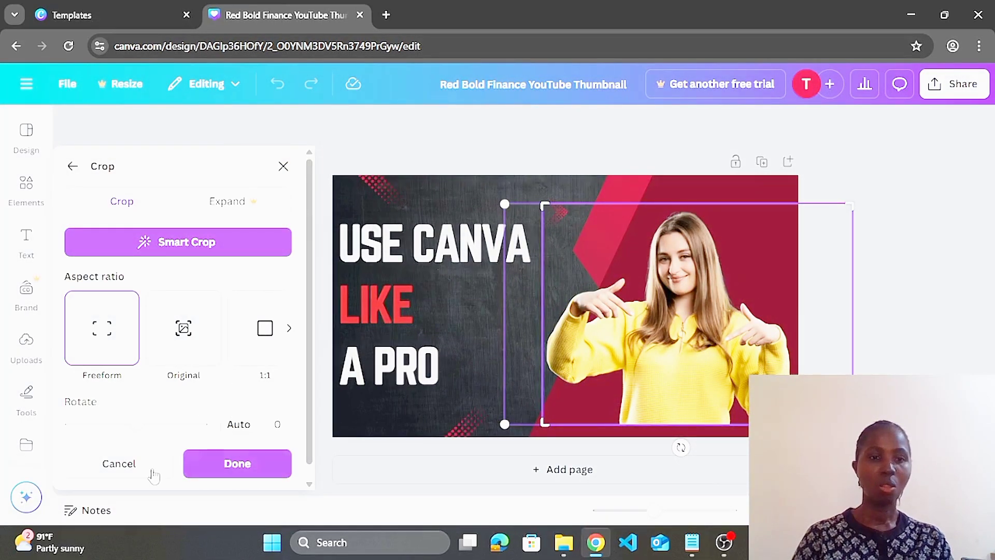
pyautogui.click(127, 463)
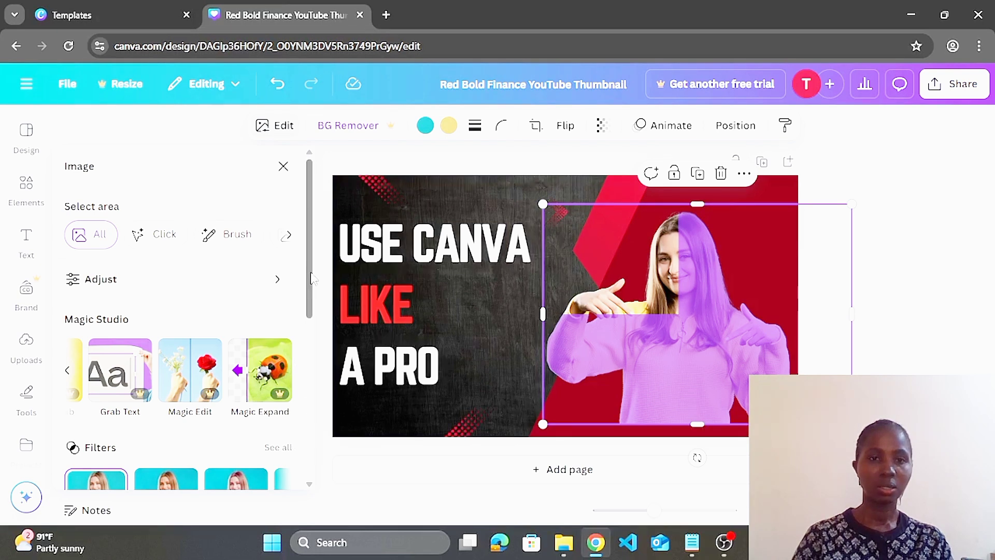
# Step: Start the Blur effect on the woman's photo with brush size 100 and intensity 100
pyautogui.scroll(-3, 315, 311)
pyautogui.scroll(-4, 318, 347)
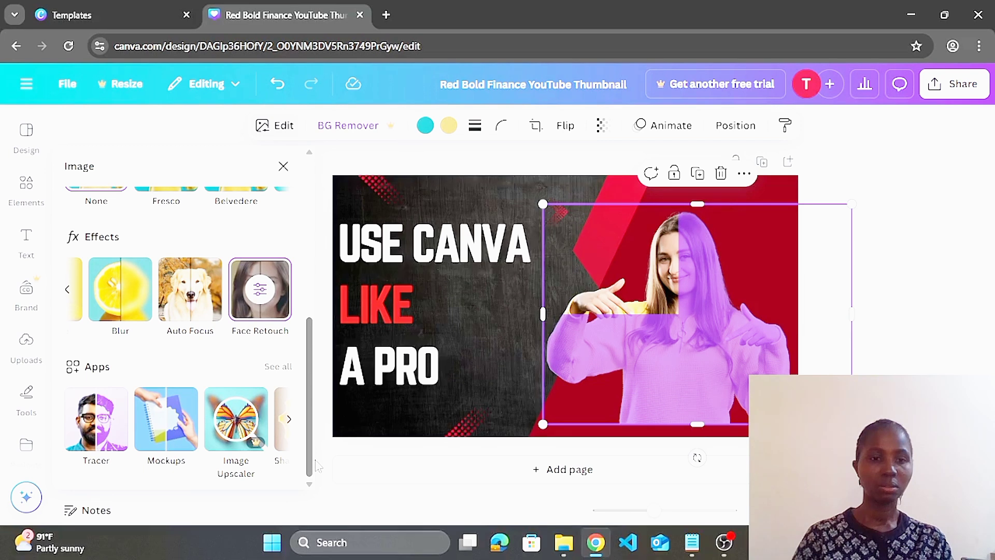
pyautogui.scroll(2, 155, 337)
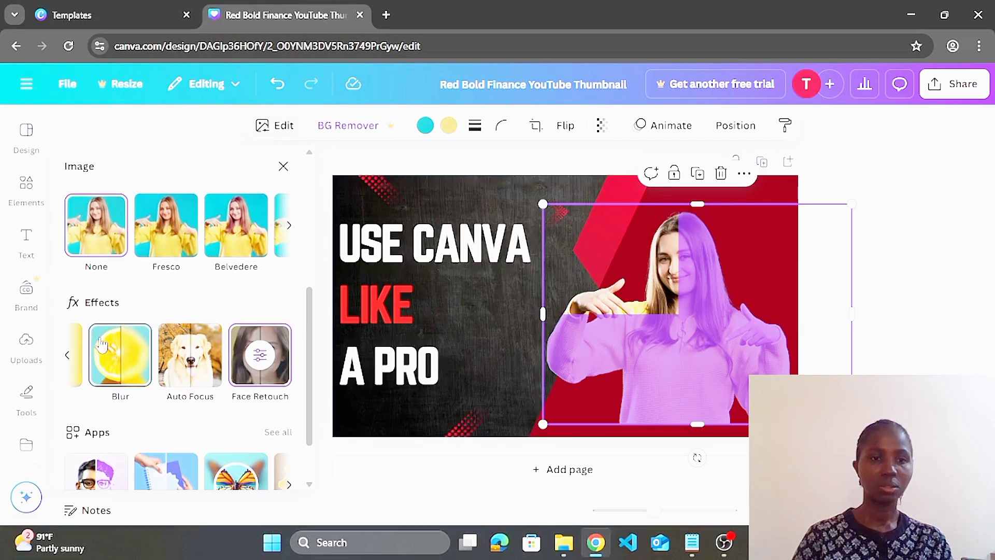
pyautogui.click(67, 357)
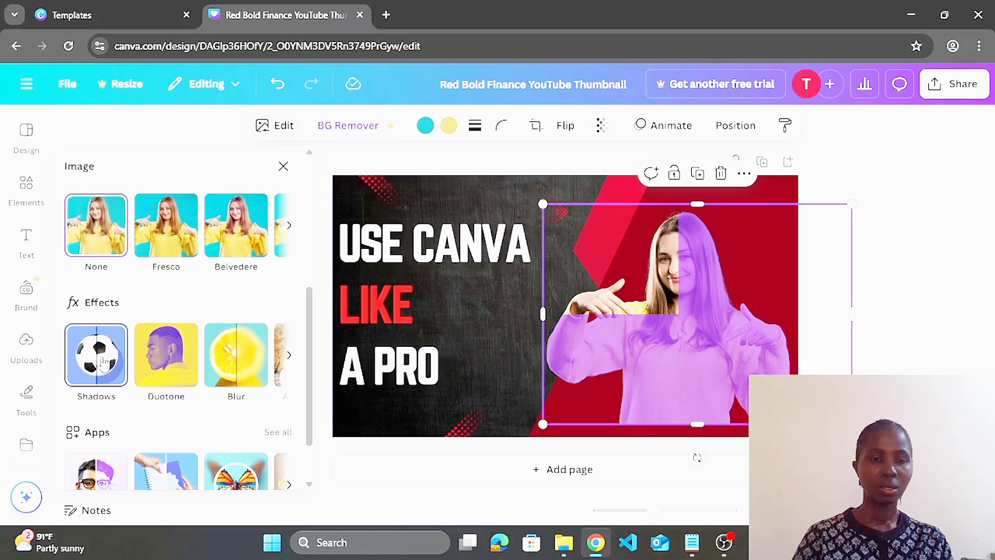
pyautogui.click(253, 363)
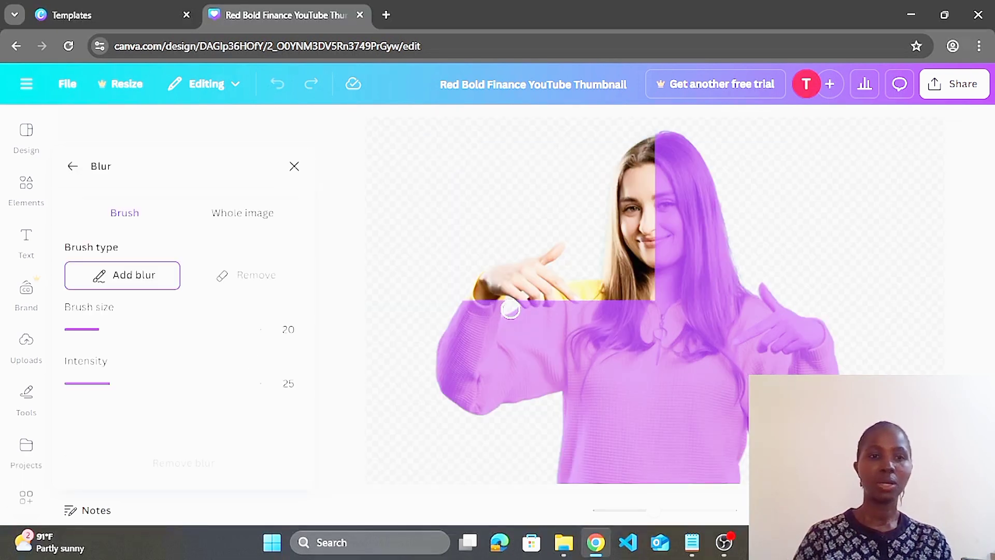
pyautogui.moveTo(110, 334); pyautogui.dragTo(327, 318)
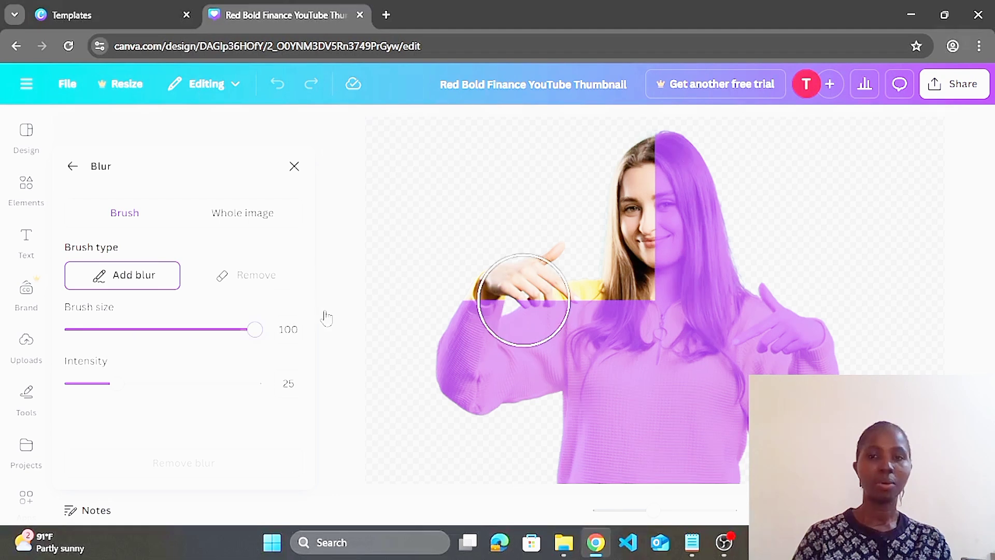
pyautogui.moveTo(116, 384); pyautogui.dragTo(288, 391)
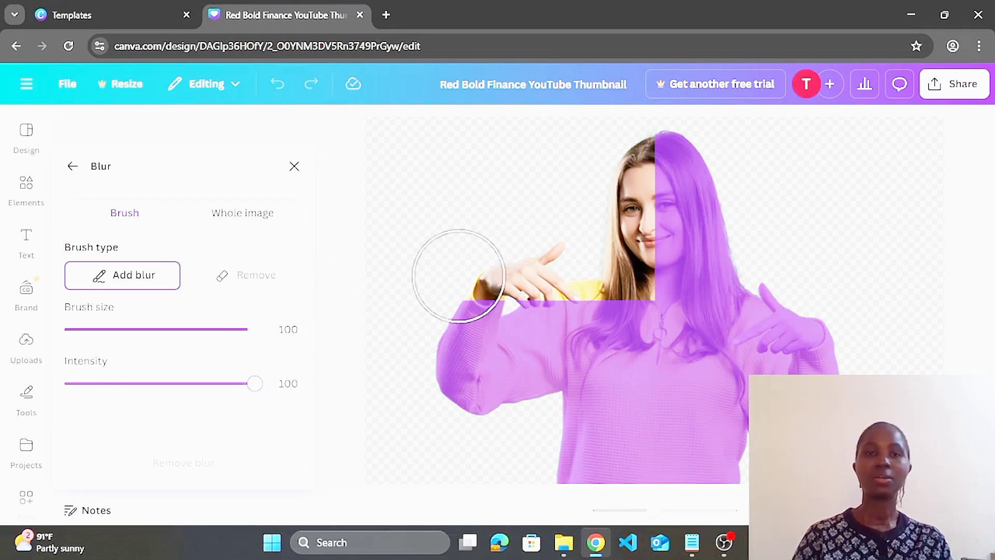
# Step: Brush blur over the woman's hands and sleeves on both sides of the photo
pyautogui.moveTo(446, 183)
pyautogui.mouseDown()
pyautogui.moveTo(557, 248)
pyautogui.moveTo(483, 235)
pyautogui.moveTo(532, 323)
pyautogui.moveTo(541, 394)
pyautogui.moveTo(513, 405)
pyautogui.moveTo(463, 368)
pyautogui.moveTo(466, 309)
pyautogui.moveTo(487, 291)
pyautogui.moveTo(517, 291)
pyautogui.moveTo(545, 348)
pyautogui.moveTo(536, 379)
pyautogui.moveTo(467, 350)
pyautogui.moveTo(479, 263)
pyautogui.moveTo(542, 252)
pyautogui.moveTo(565, 278)
pyautogui.moveTo(575, 323)
pyautogui.moveTo(550, 393)
pyautogui.mouseUp()
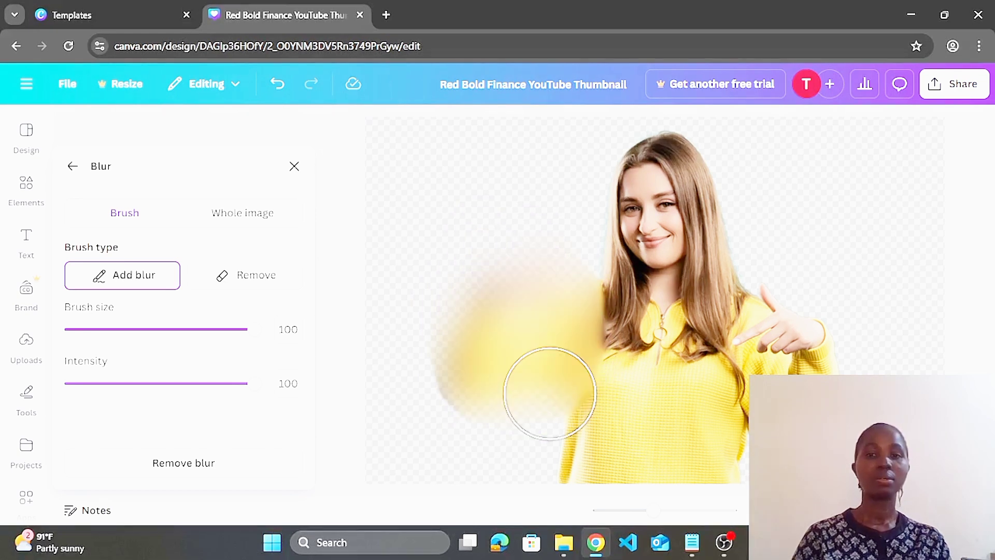
pyautogui.moveTo(771, 317)
pyautogui.mouseDown()
pyautogui.moveTo(776, 421)
pyautogui.moveTo(792, 362)
pyautogui.moveTo(825, 332)
pyautogui.mouseUp()
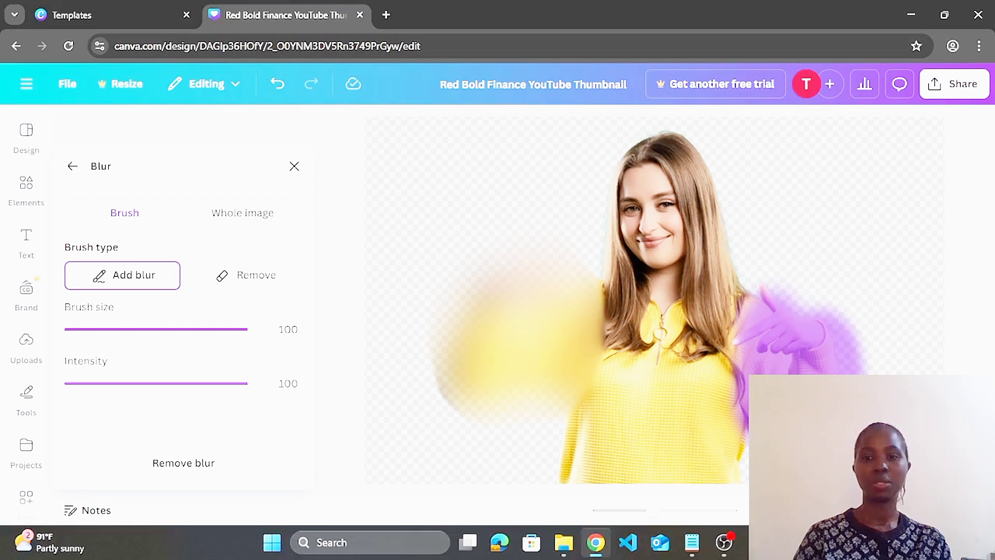
pyautogui.moveTo(736, 414)
pyautogui.mouseDown()
pyautogui.moveTo(767, 356)
pyautogui.moveTo(767, 300)
pyautogui.moveTo(788, 329)
pyautogui.moveTo(840, 347)
pyautogui.moveTo(844, 370)
pyautogui.mouseUp()
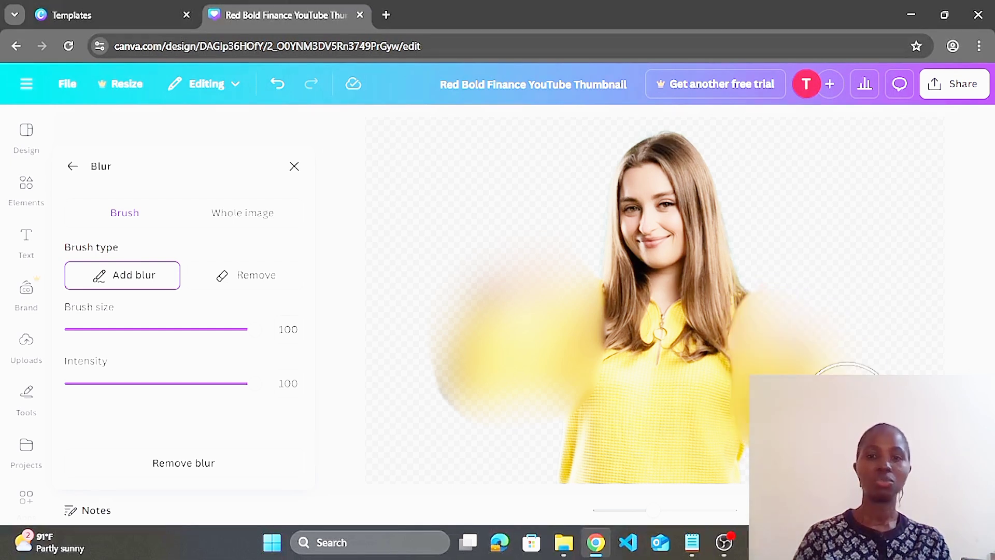
pyautogui.click(294, 166)
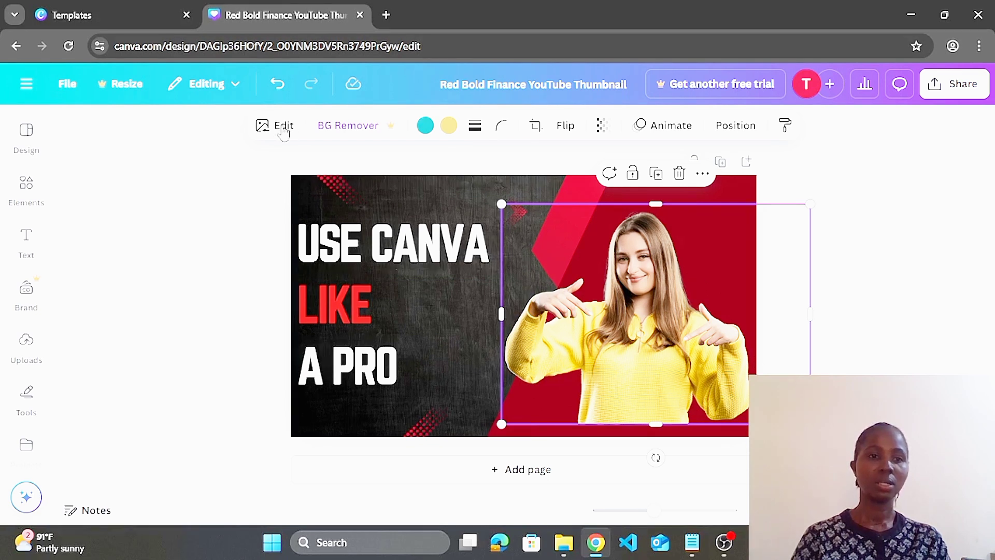
# Step: Examine the full list of photo filters for the woman's image, from Natural down to Color Pop
pyautogui.click(282, 129)
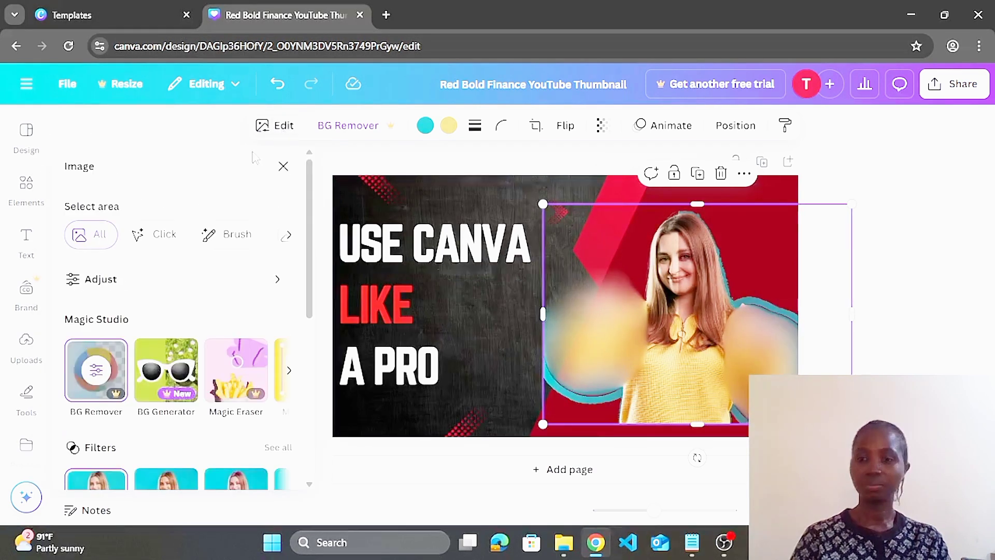
pyautogui.scroll(-2, 313, 276)
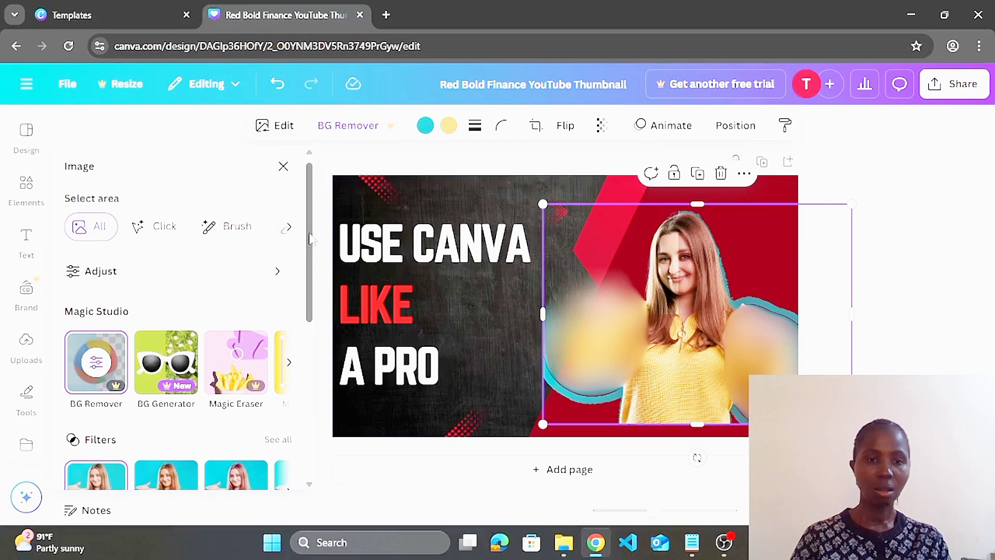
pyautogui.moveTo(313, 276); pyautogui.dragTo(312, 322)
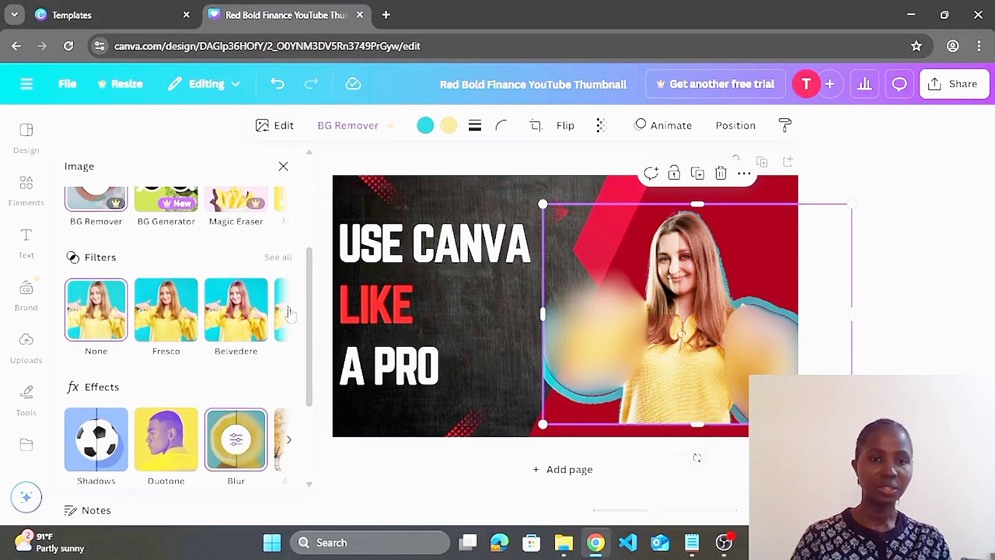
pyautogui.click(290, 311)
pyautogui.click(290, 311)
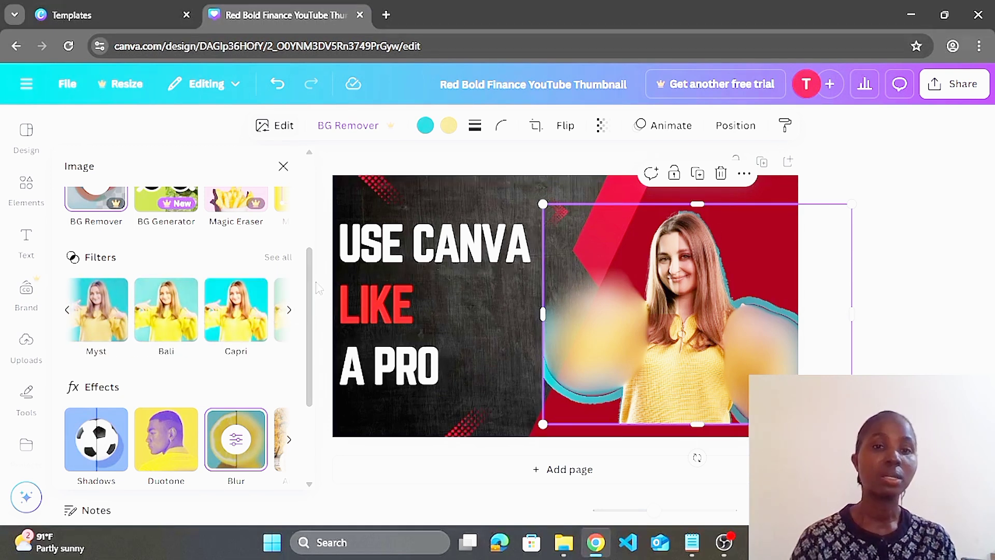
pyautogui.click(287, 259)
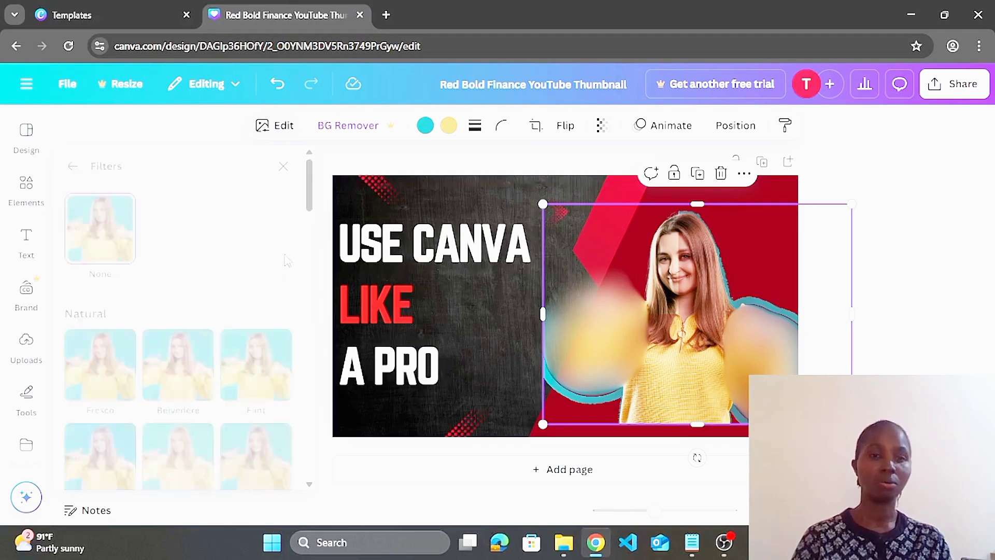
pyautogui.moveTo(308, 199); pyautogui.dragTo(299, 447)
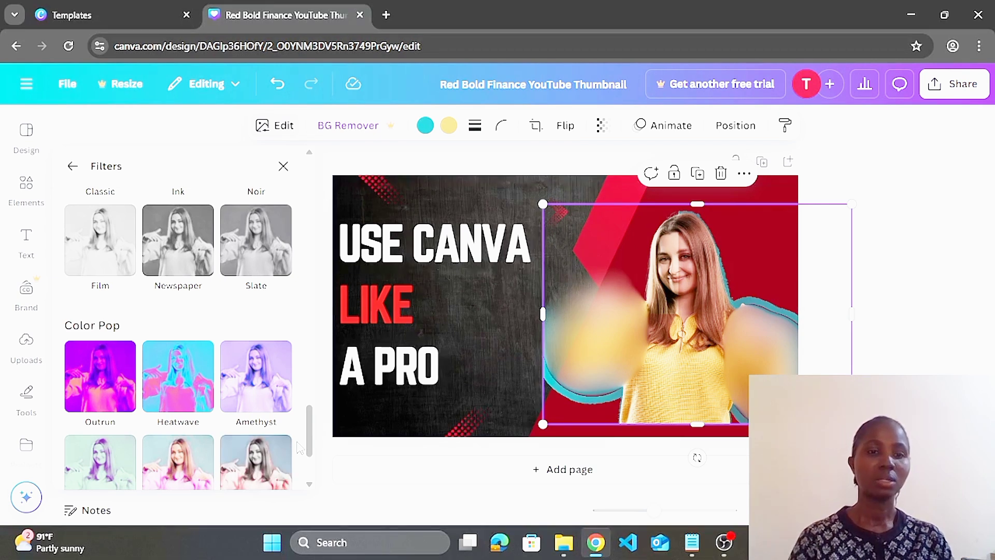
pyautogui.moveTo(310, 430); pyautogui.dragTo(322, 252)
pyautogui.scroll(5, 318, 222)
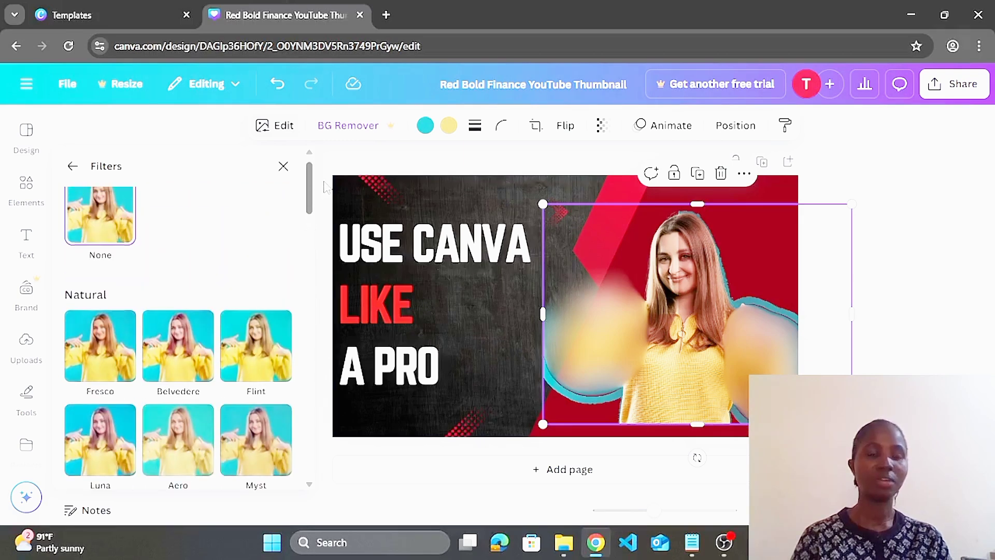
pyautogui.click(74, 166)
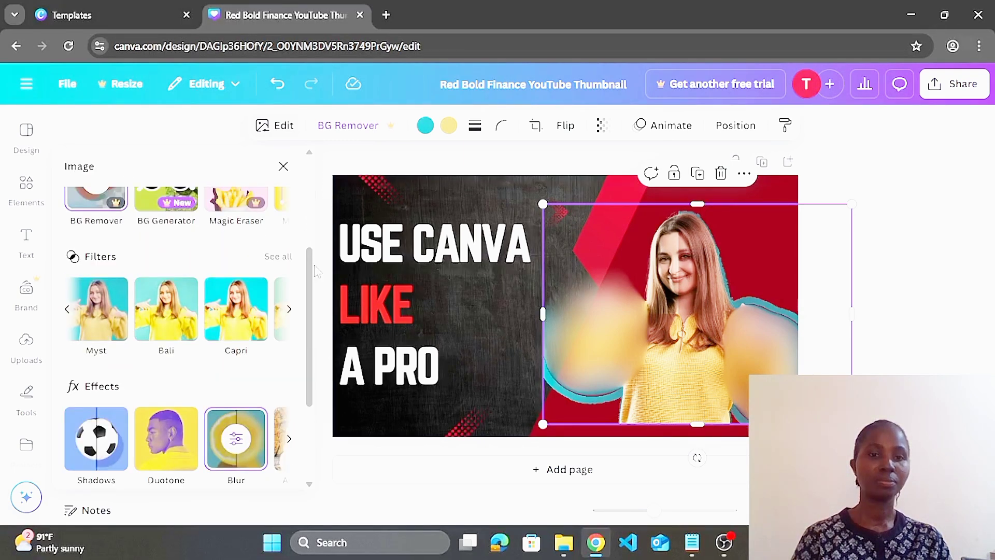
# Step: Look over the image effects and the full list of image editing apps
pyautogui.scroll(-3, 321, 311)
pyautogui.scroll(-1, 323, 335)
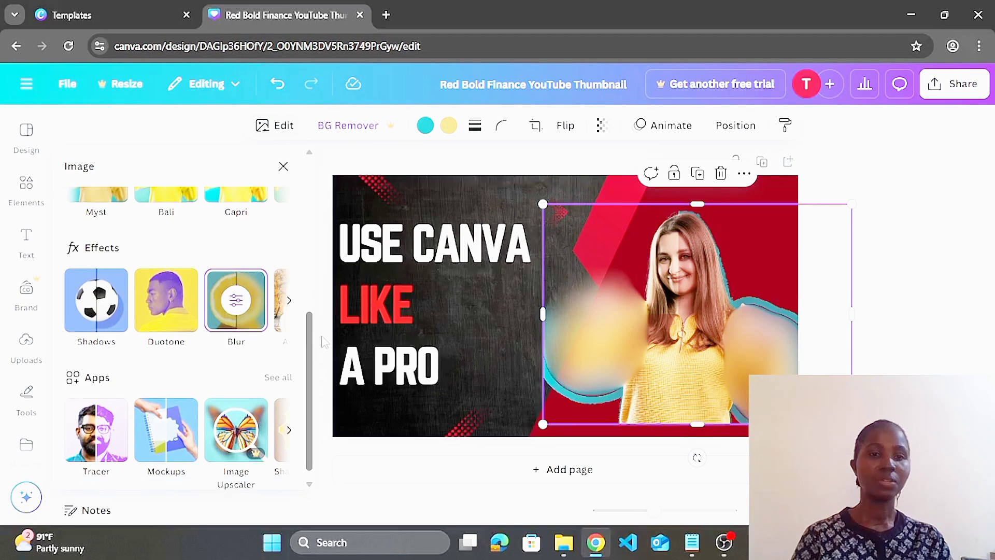
pyautogui.click(286, 368)
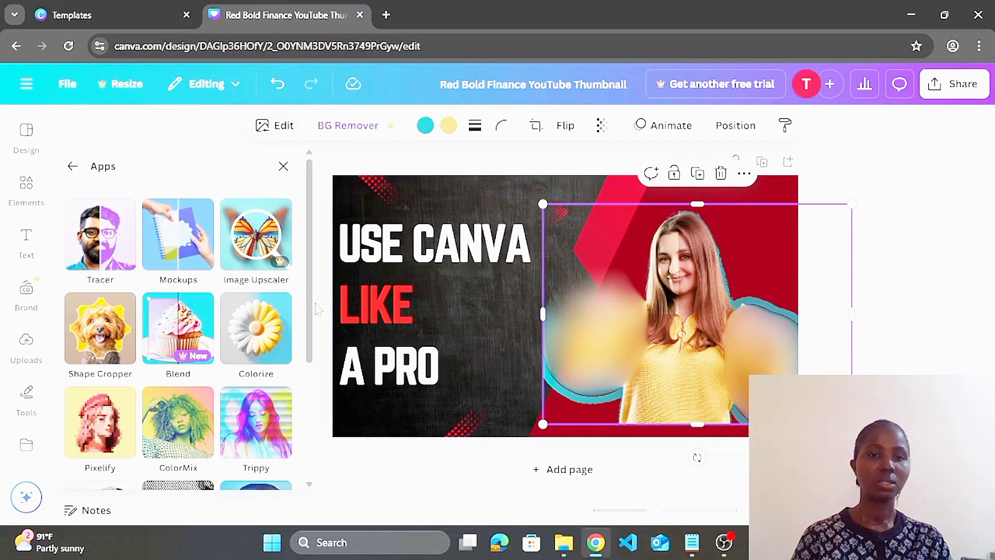
# Step: Undo the blur on the woman's photo and show its effects and apps again
pyautogui.click(316, 348)
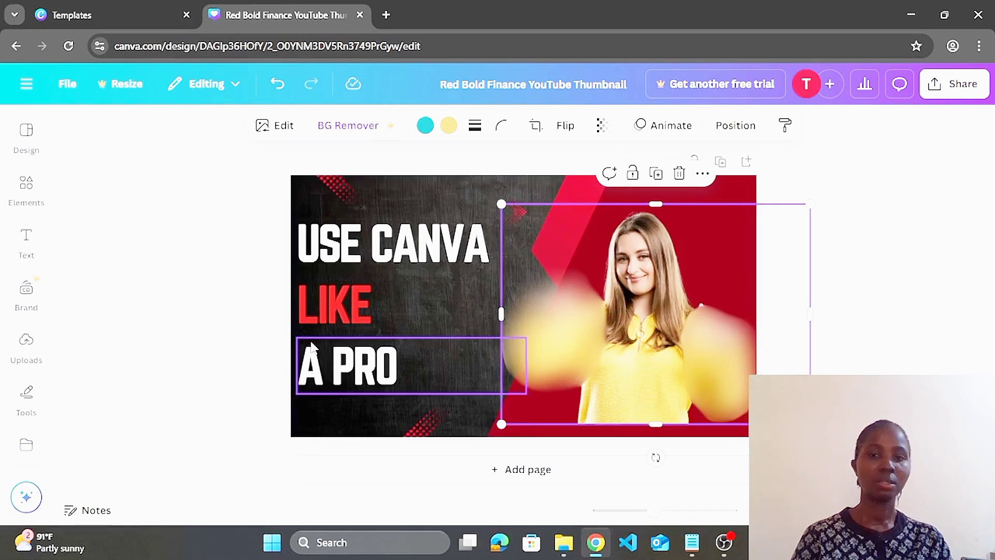
pyautogui.hotkey('ctrl', 'z')
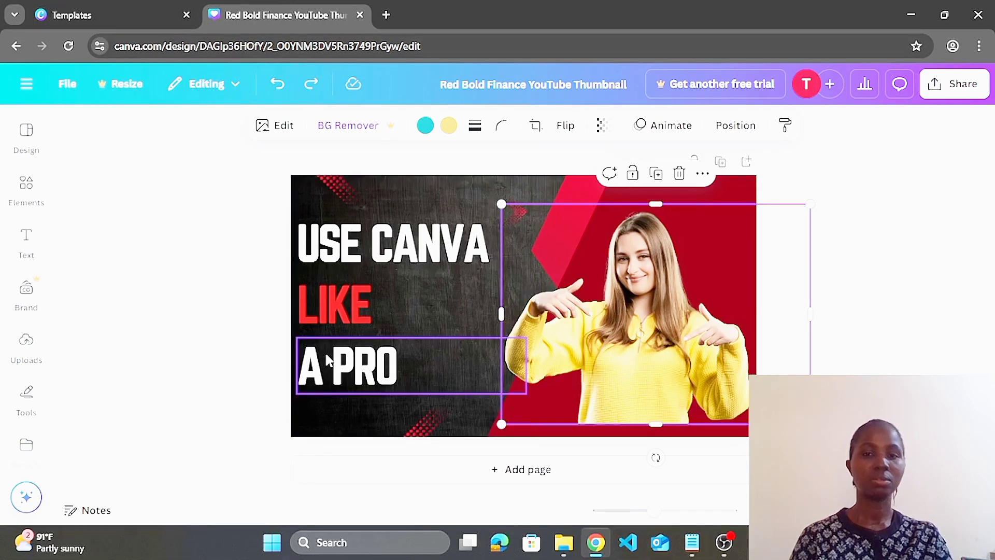
pyautogui.click(265, 134)
pyautogui.moveTo(307, 245); pyautogui.dragTo(326, 445)
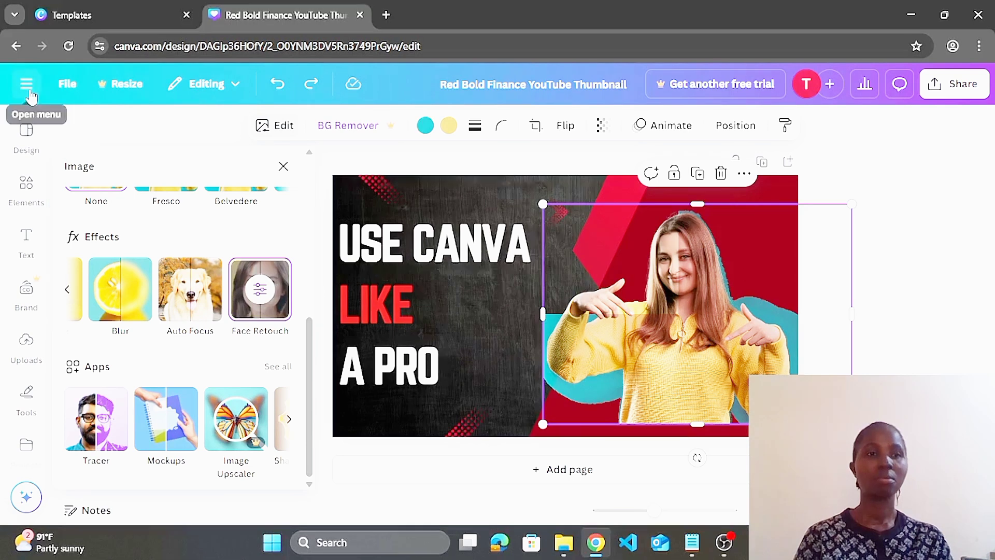
# Step: Look over the design templates and the photo's animation and transparency options
pyautogui.click(28, 134)
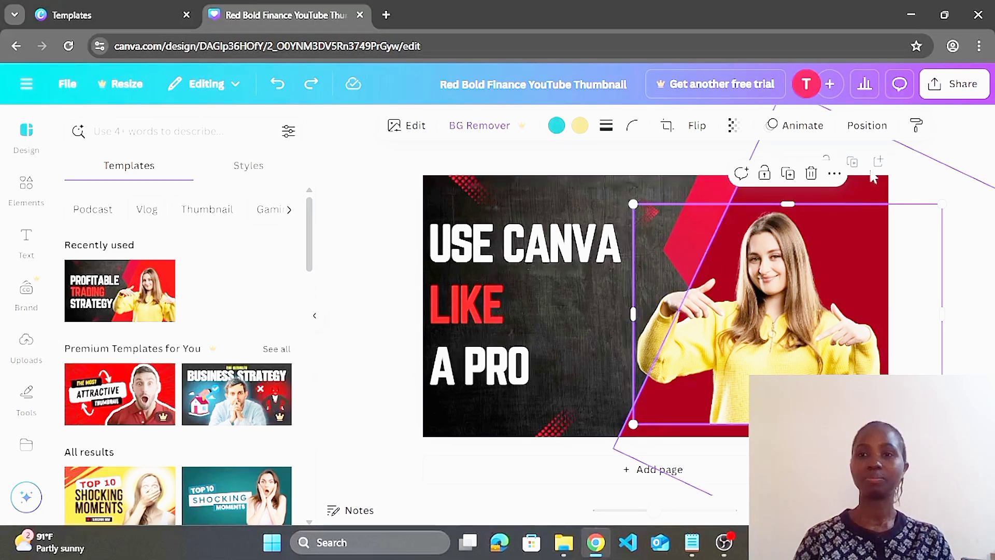
pyautogui.click(798, 126)
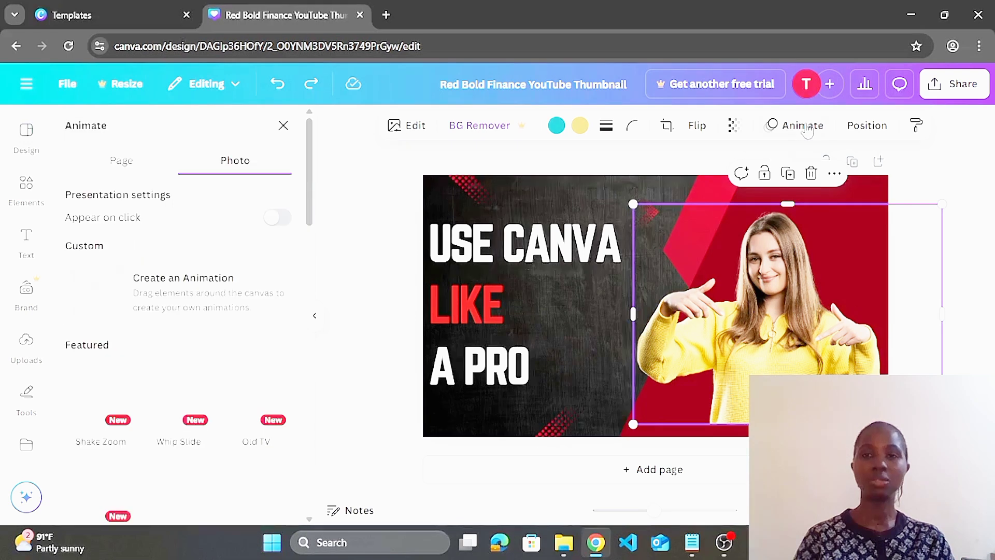
pyautogui.click(743, 128)
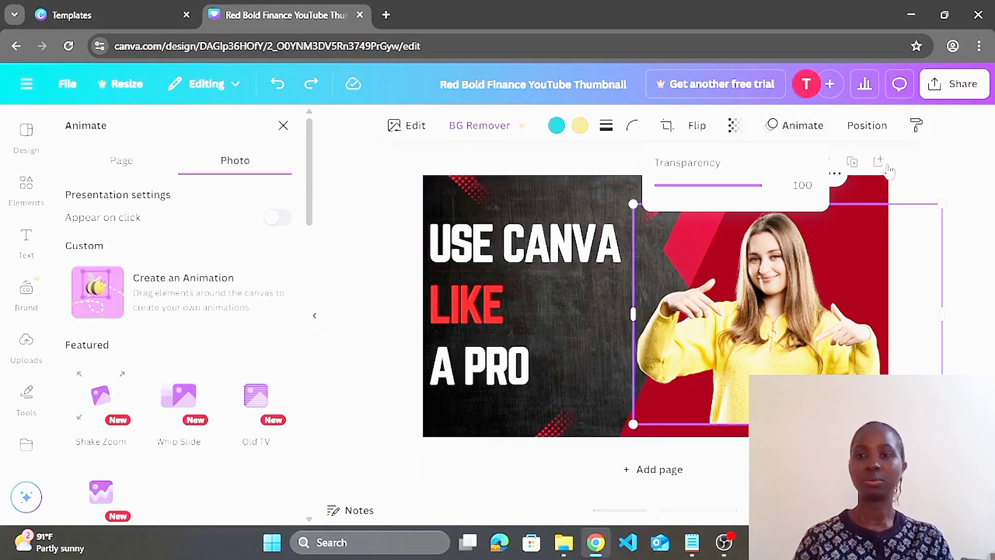
# Step: Look over the design's sharing options, including the people with access and the available access levels
pyautogui.click(964, 154)
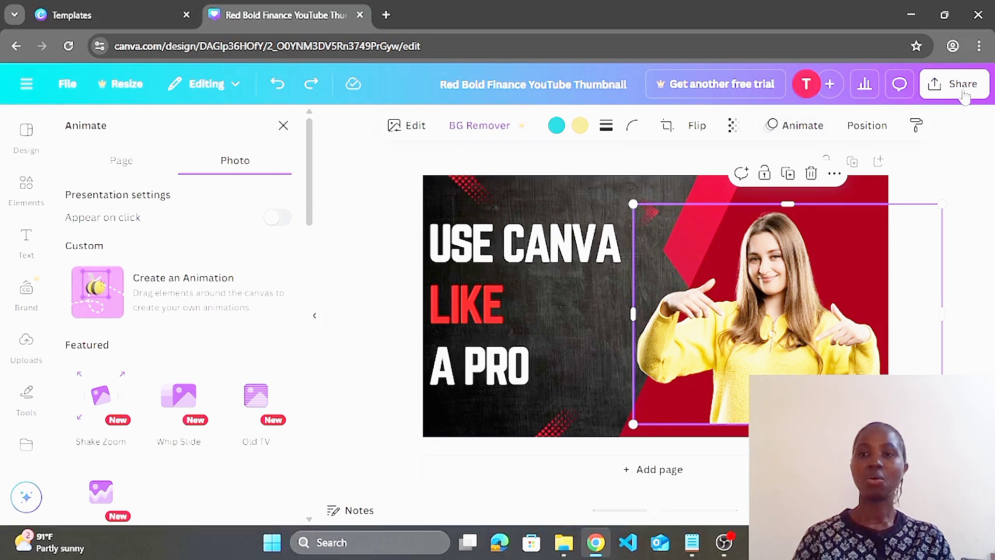
pyautogui.click(549, 296)
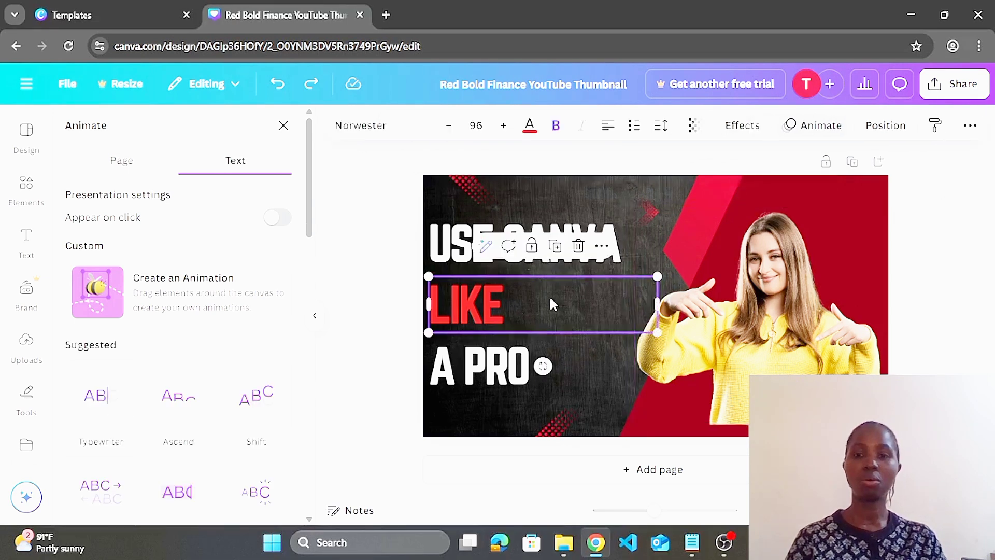
pyautogui.click(945, 97)
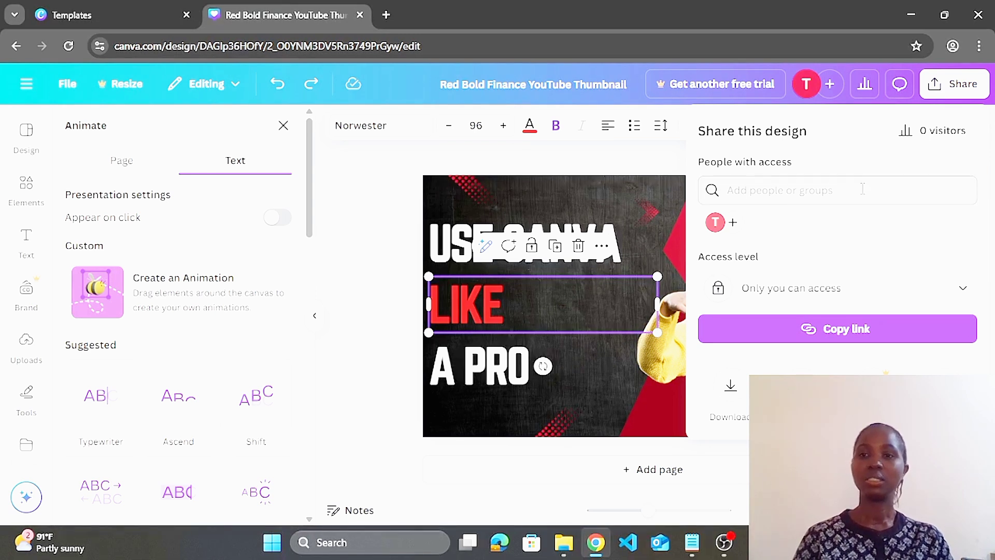
pyautogui.click(843, 191)
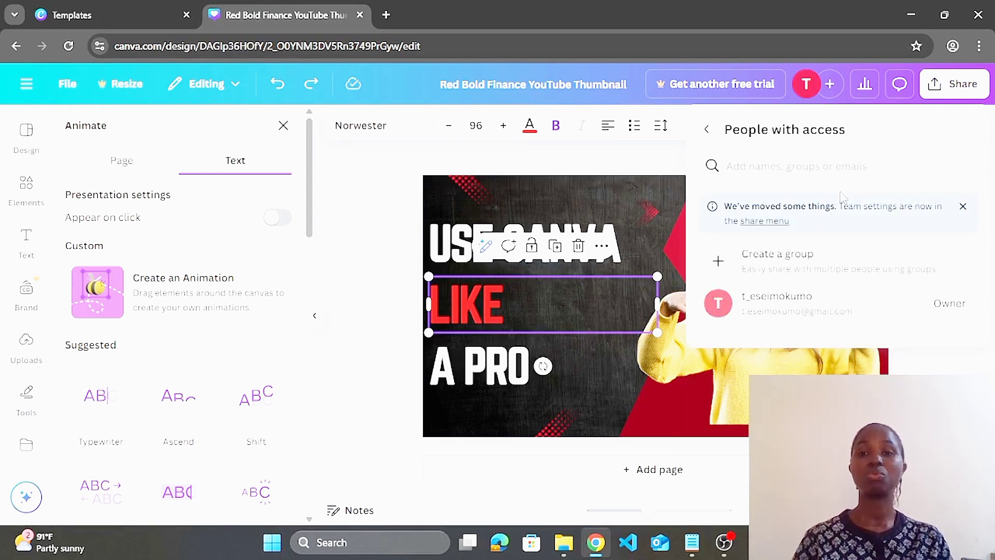
pyautogui.click(708, 131)
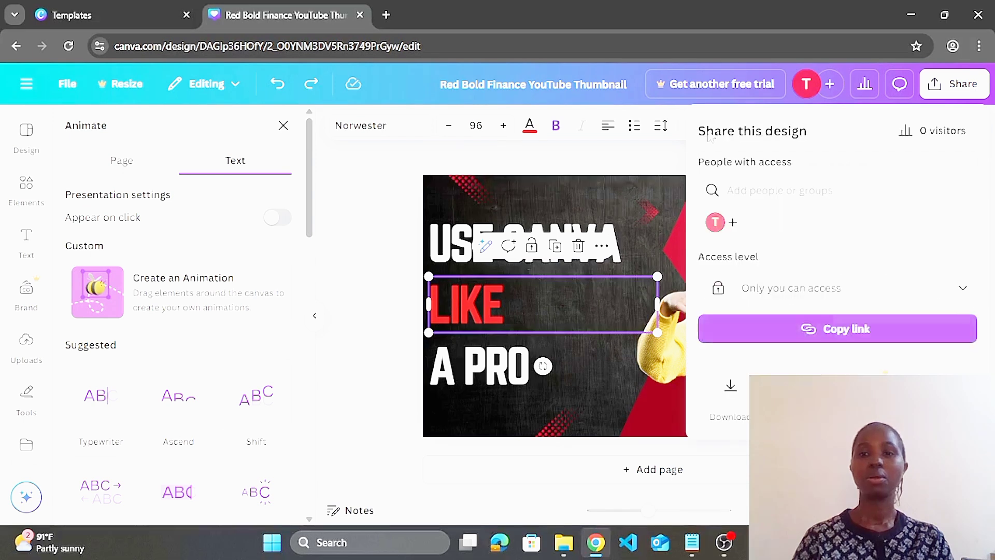
pyautogui.click(774, 189)
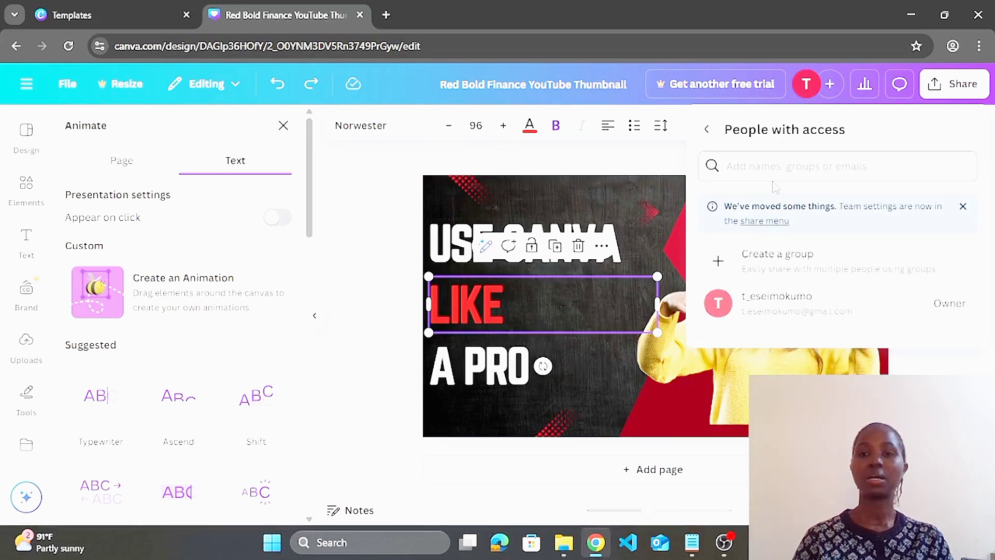
pyautogui.click(707, 130)
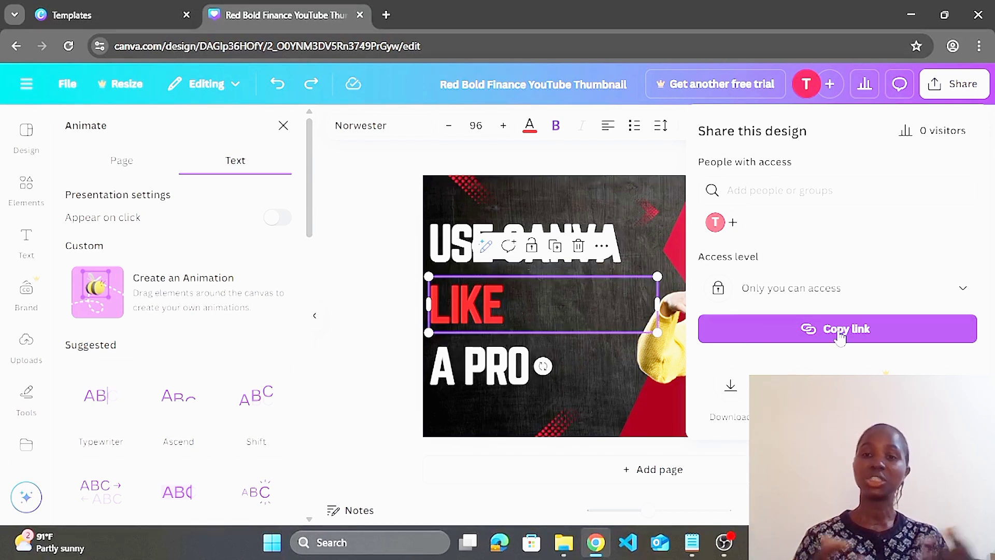
pyautogui.click(964, 289)
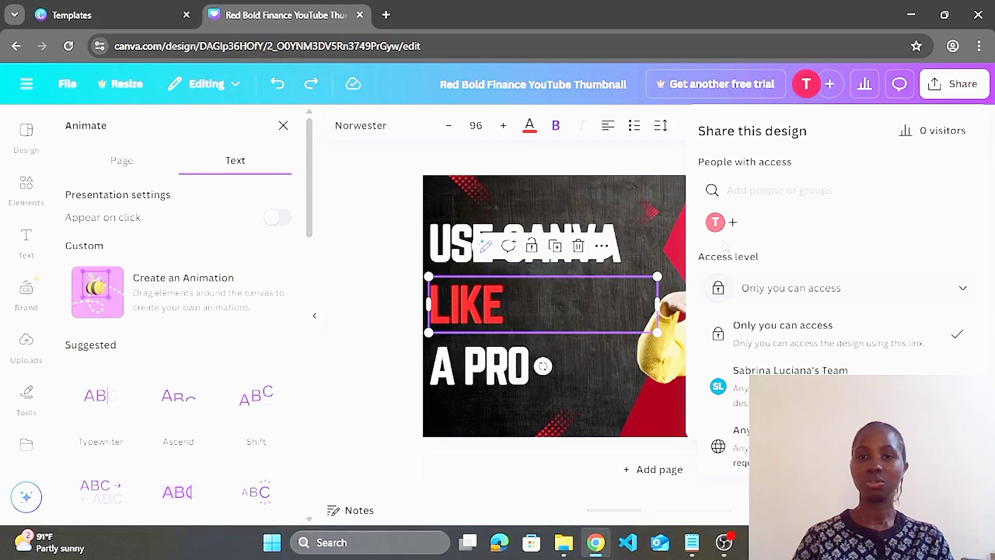
pyautogui.click(650, 178)
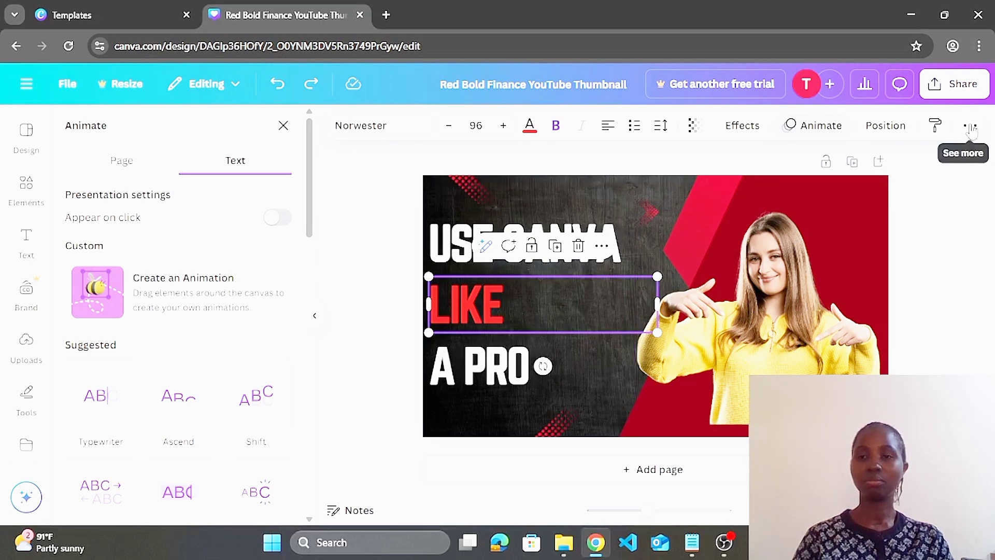
# Step: Look over the design's download settings and the available file types, from JPG and PNG to video and GIF
pyautogui.click(953, 83)
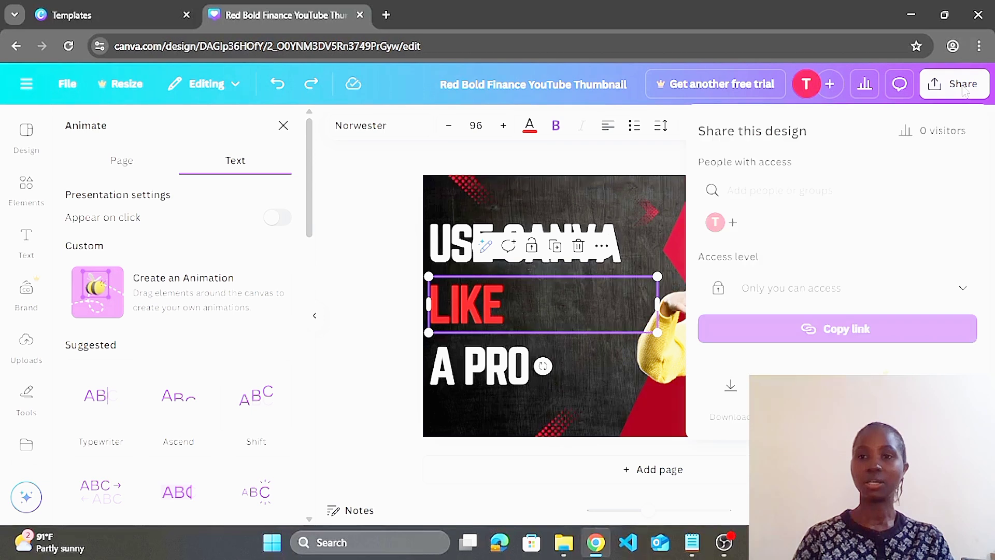
pyautogui.click(733, 396)
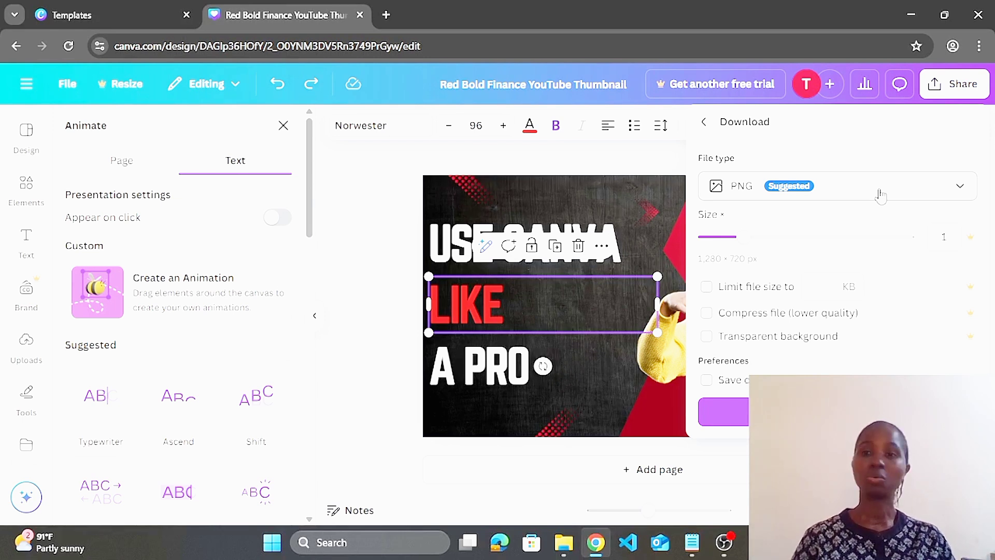
pyautogui.click(881, 192)
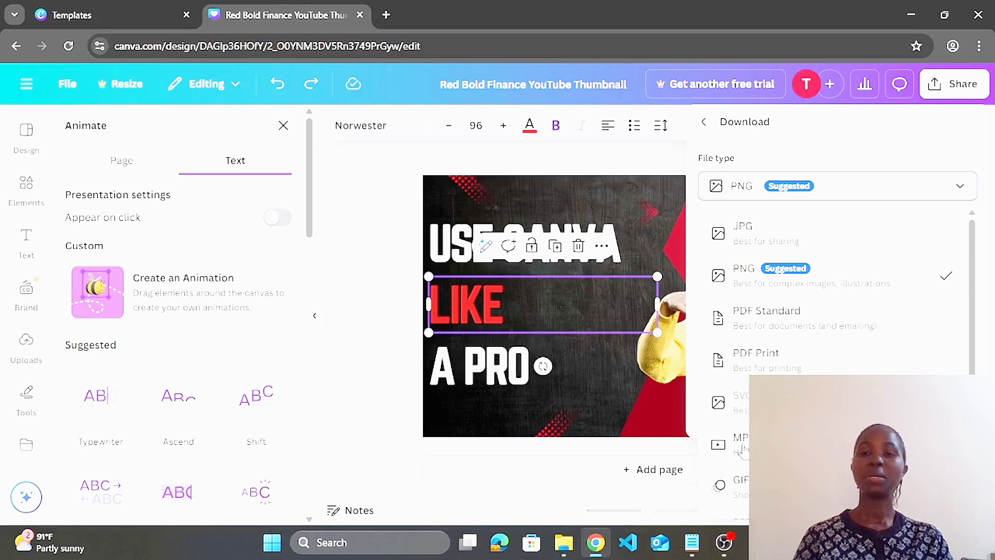
pyautogui.click(723, 187)
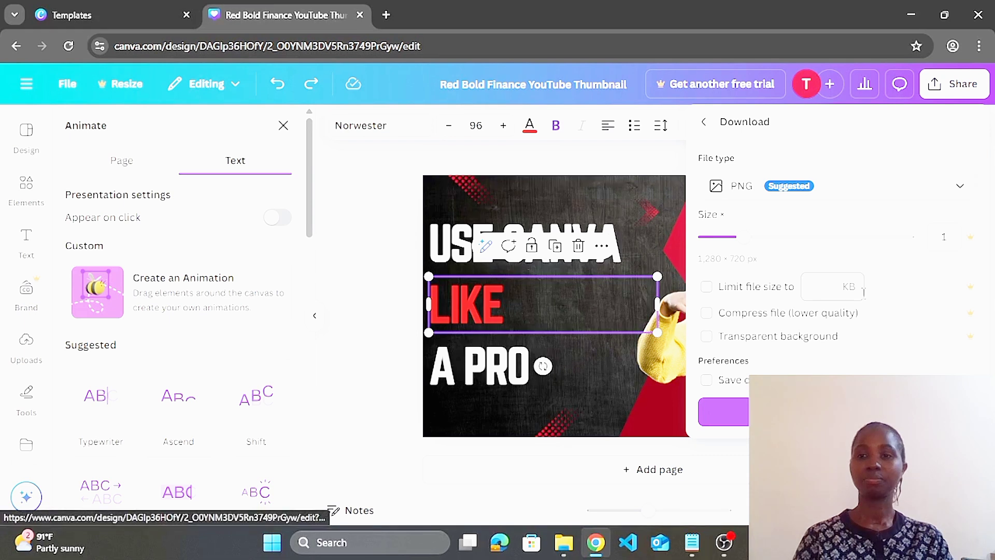
# Step: Try to enable a transparent background for the PNG download
pyautogui.click(777, 337)
pyautogui.click(856, 91)
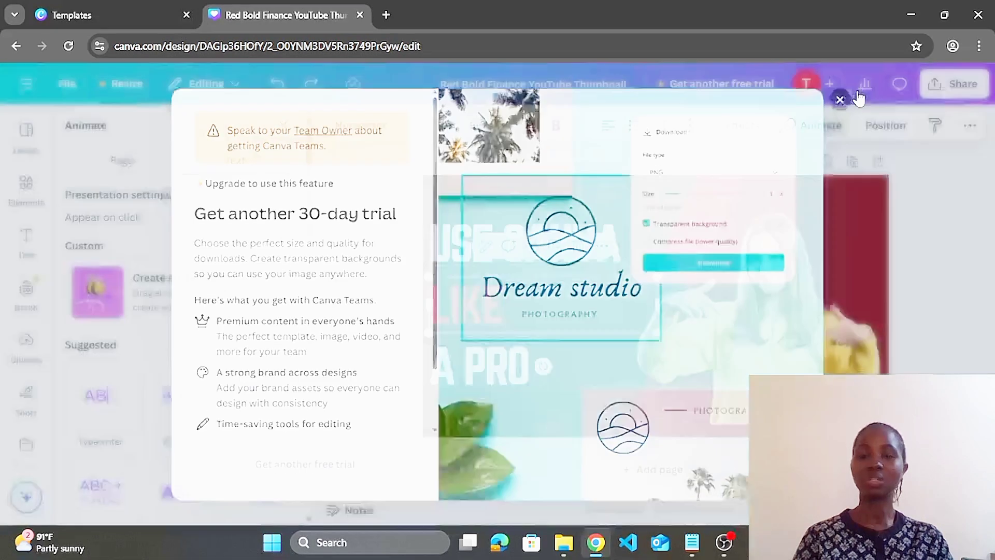
pyautogui.click(940, 95)
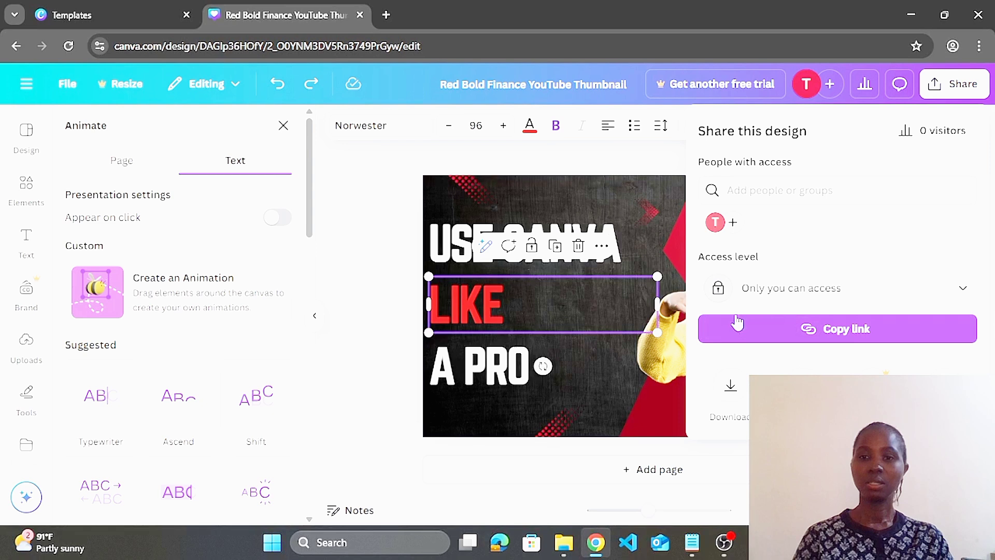
pyautogui.click(731, 384)
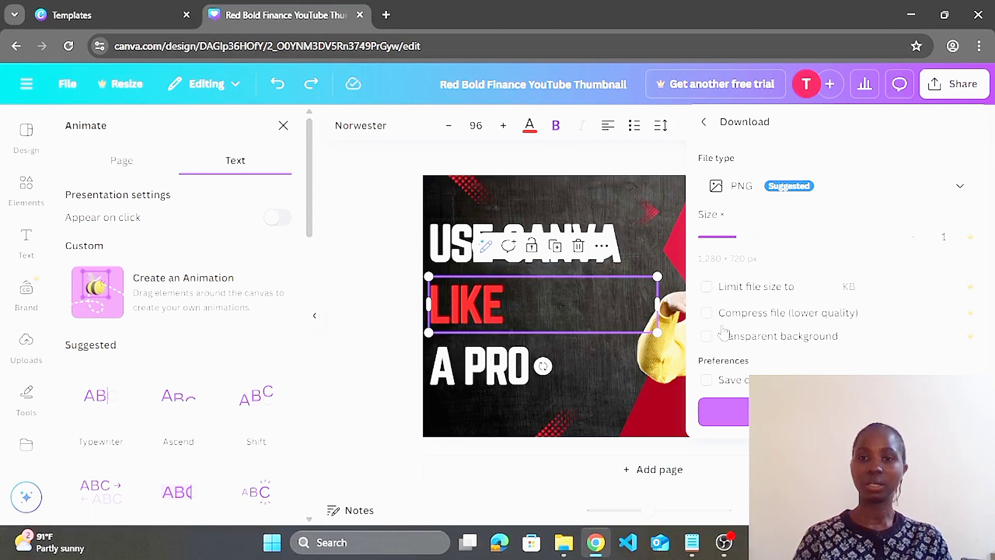
pyautogui.click(706, 337)
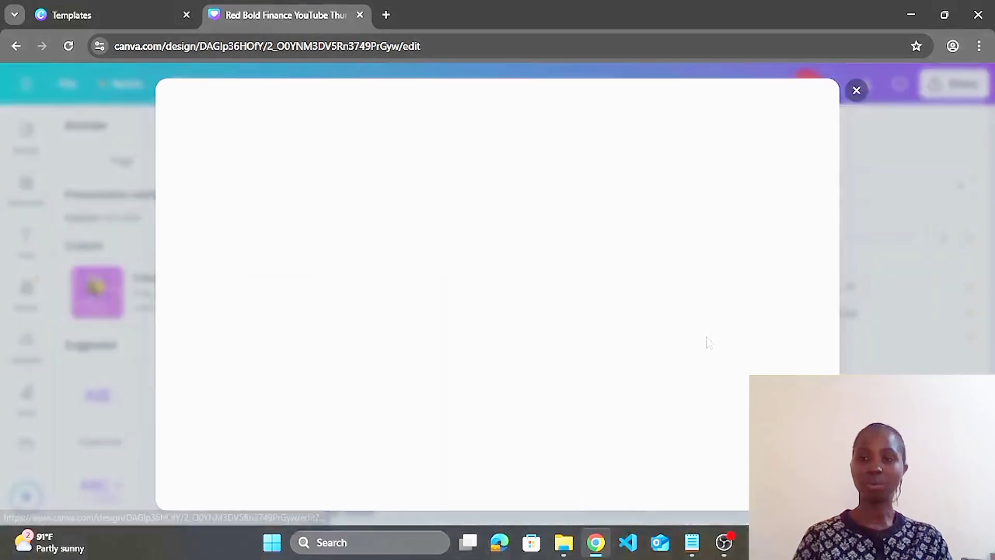
pyautogui.click(856, 92)
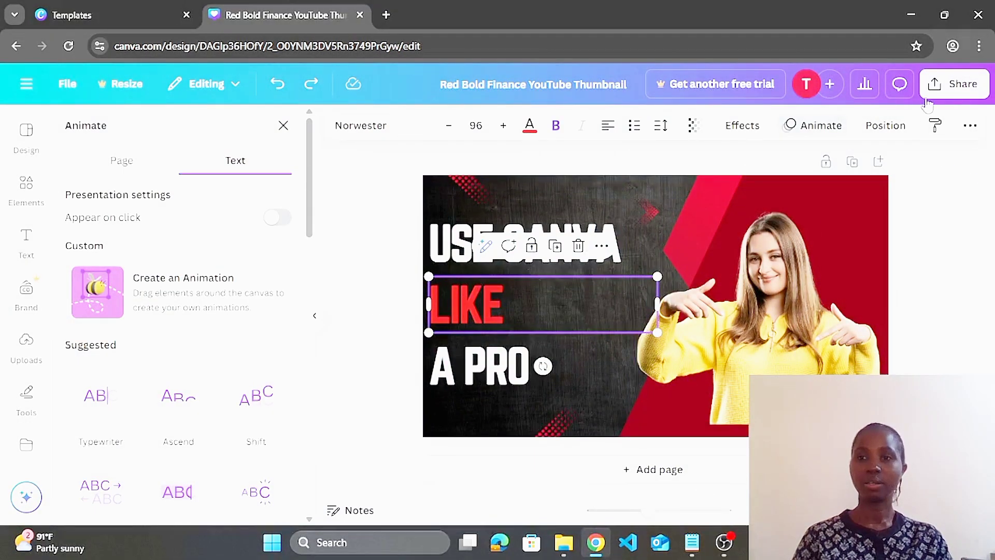
pyautogui.click(955, 85)
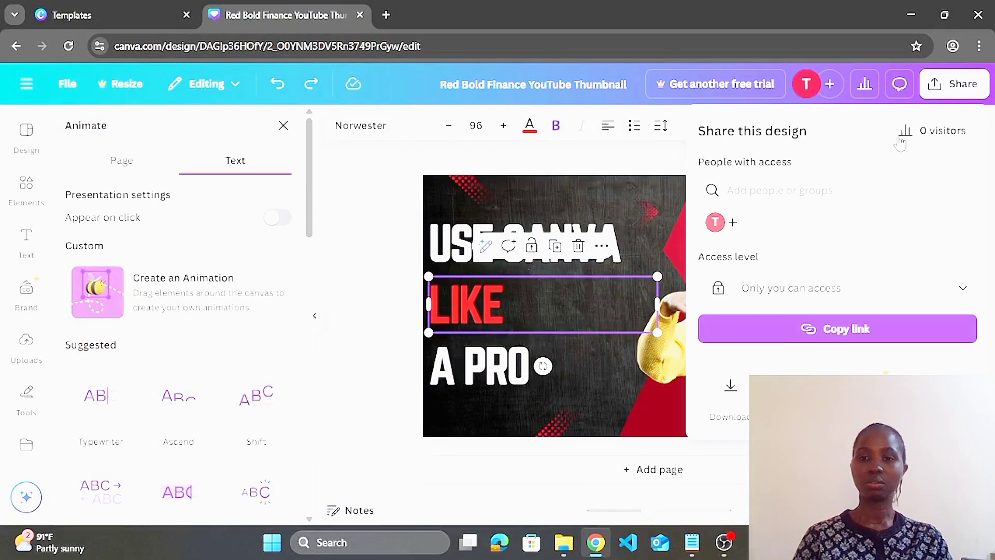
pyautogui.click(730, 388)
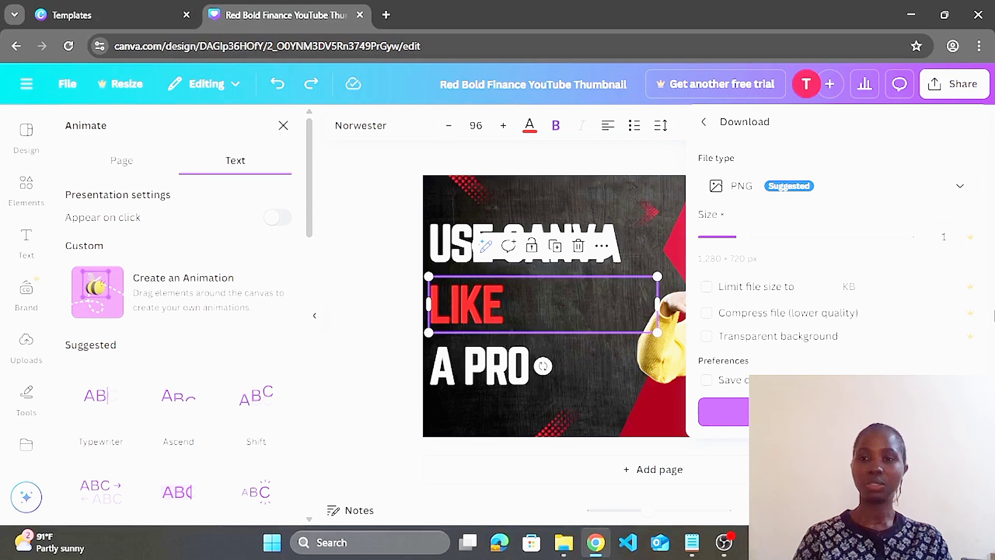
pyautogui.click(992, 314)
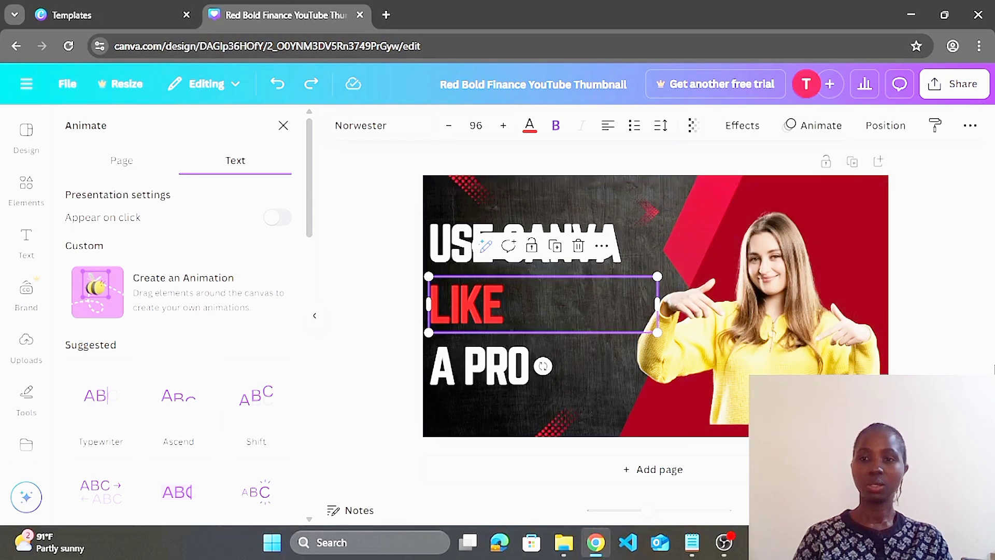
# Step: Download the thumbnail as a PNG at 1,280 × 720 px and return to the design canvas
pyautogui.click(955, 86)
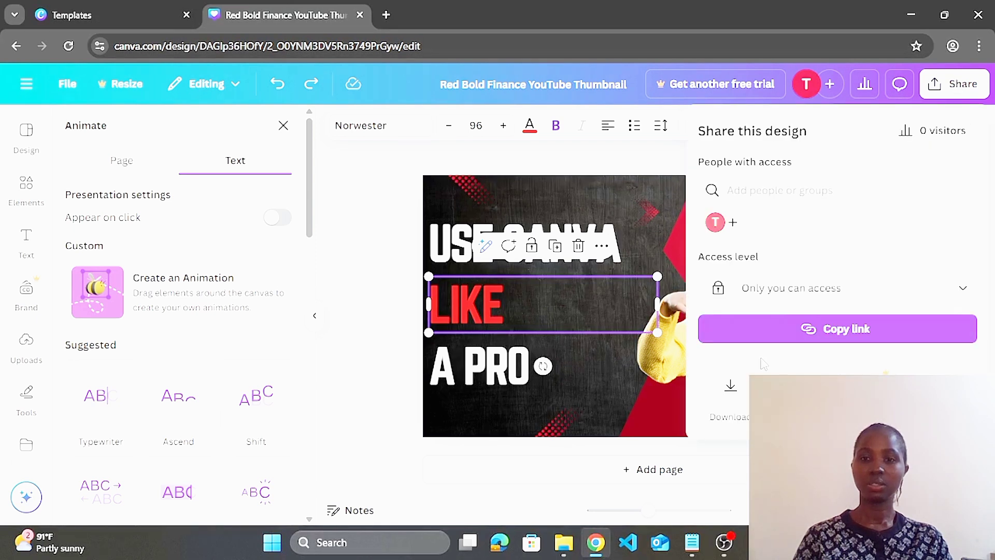
pyautogui.click(731, 386)
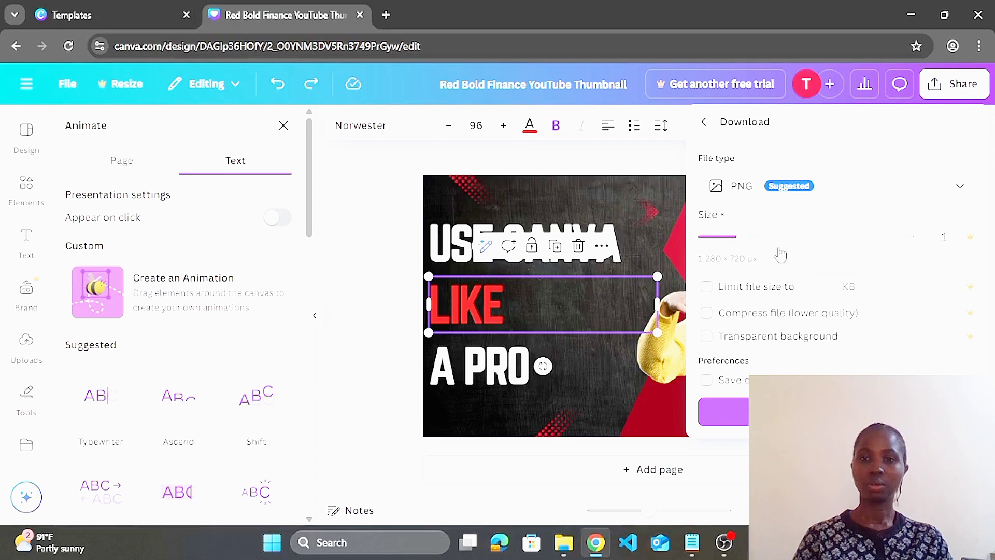
pyautogui.click(835, 412)
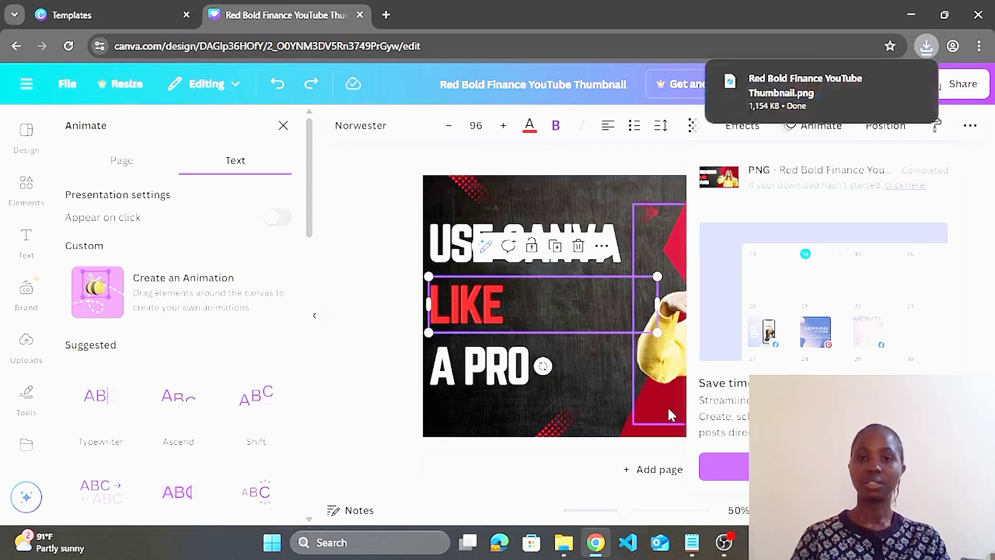
pyautogui.click(604, 195)
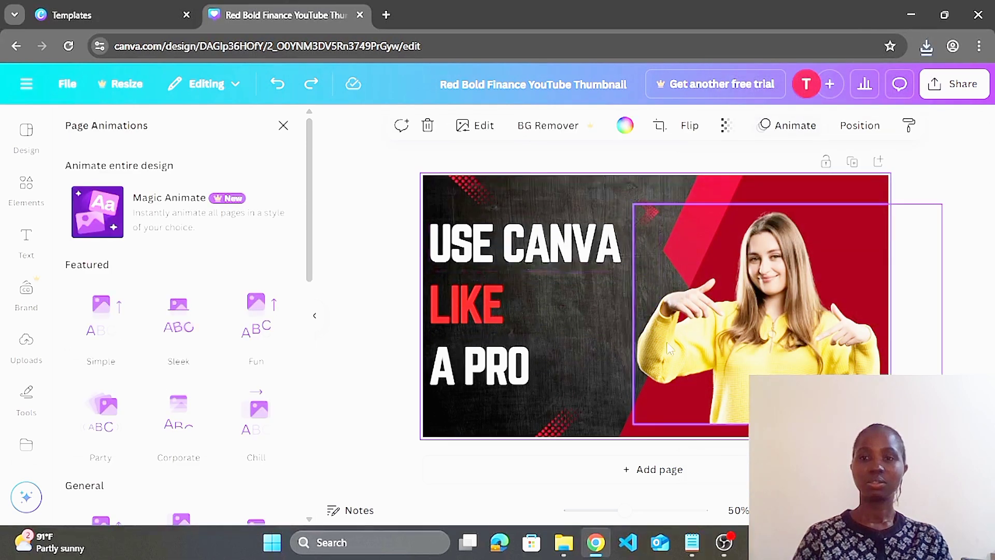